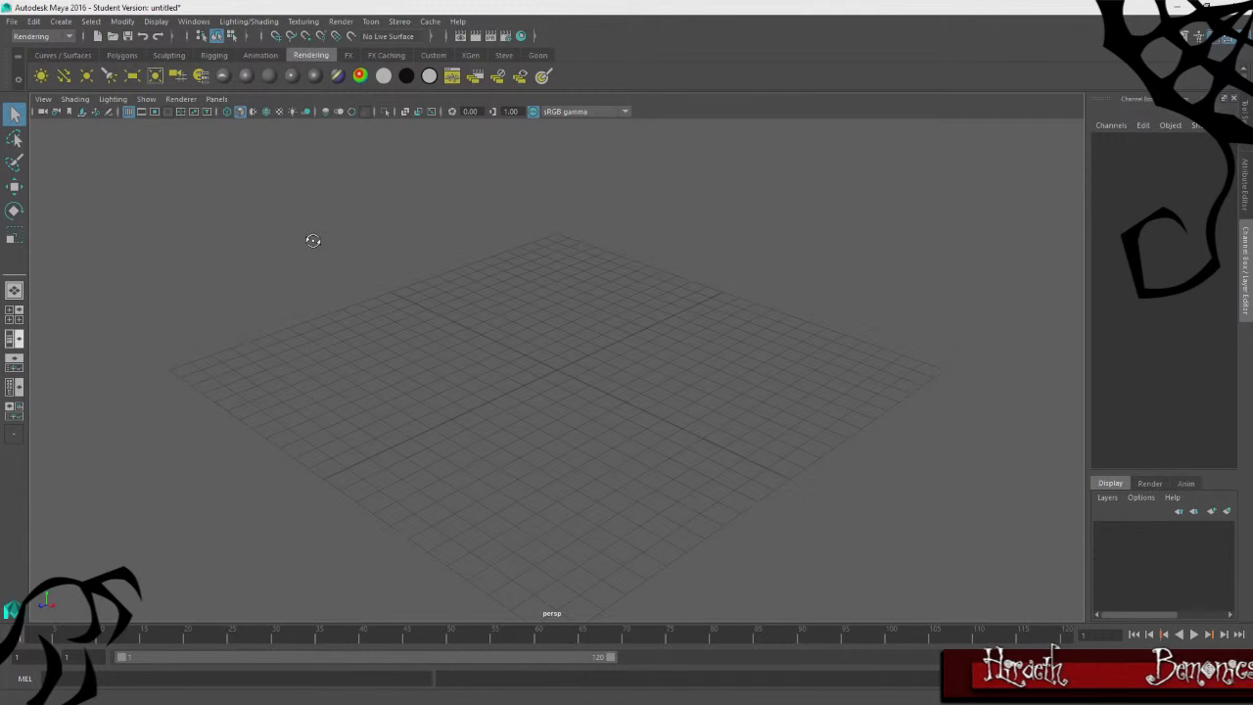
# Switch to the Modeling menu set and create a polygon cylinder at the origin
pyautogui.keyDown('alt'); pyautogui.moveTo(486, 299); pyautogui.dragTo(495, 308); pyautogui.keyUp('alt')
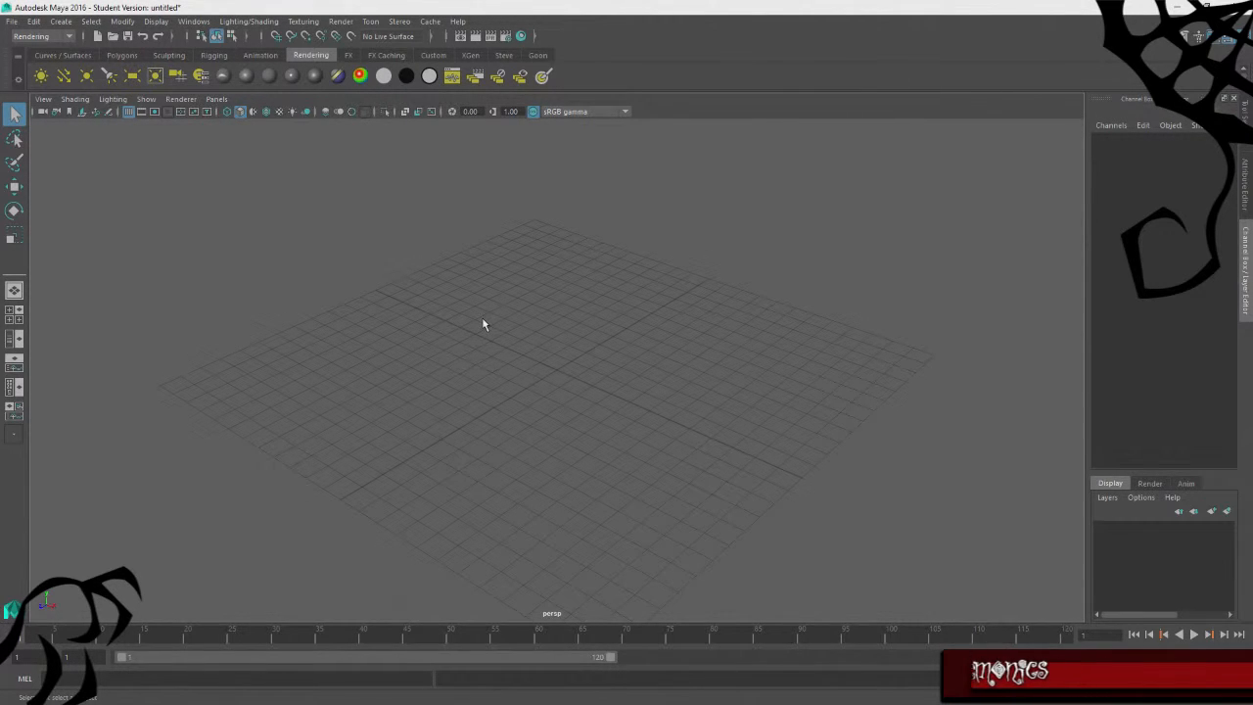
pyautogui.keyDown('alt'); pyautogui.moveTo(587, 360); pyautogui.dragTo(630, 317); pyautogui.keyUp('alt')
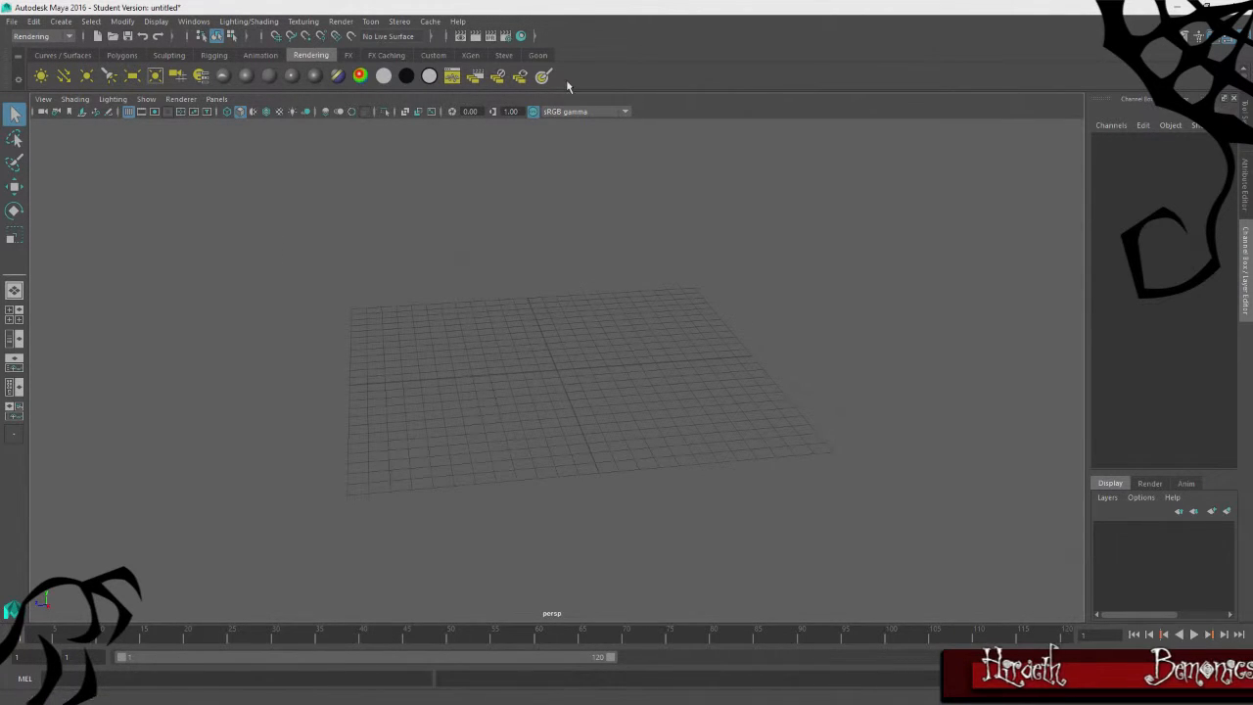
pyautogui.click(49, 37)
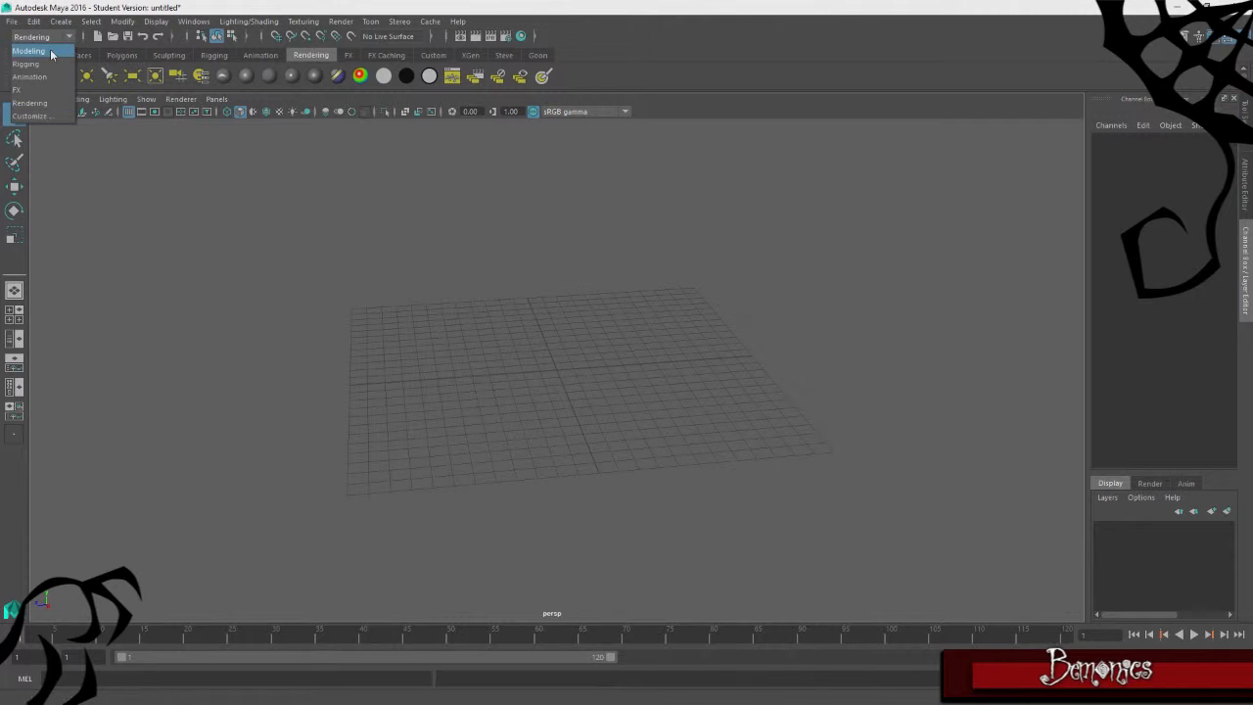
pyautogui.click(50, 52)
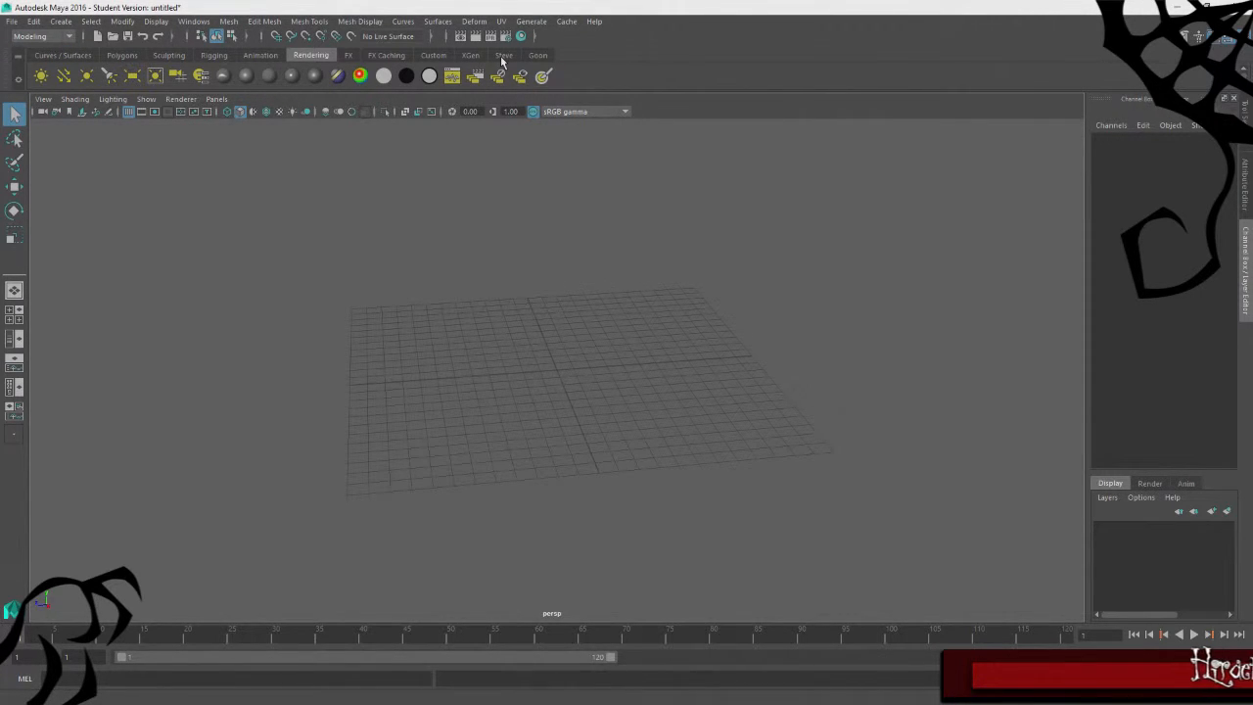
pyautogui.click(502, 56)
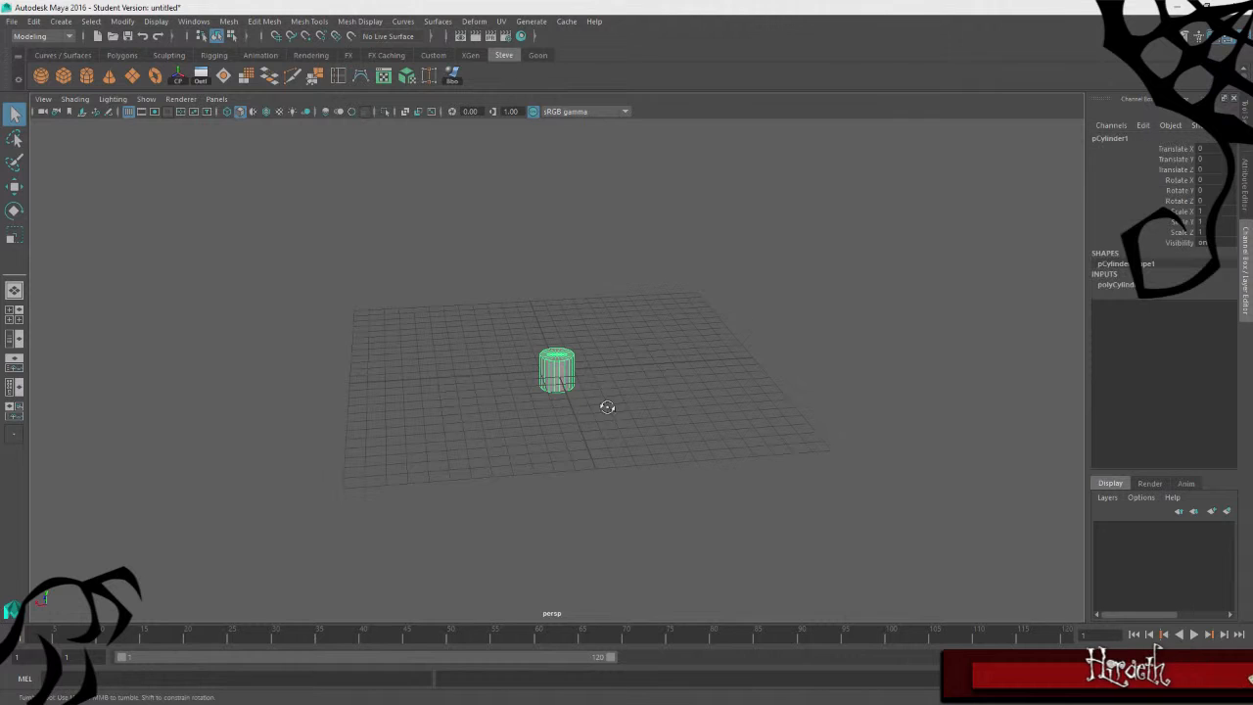
# Raise the cylinder straight up above the grid to a Translate Y of about 3.4
pyautogui.keyDown('alt'); pyautogui.moveTo(607, 406); pyautogui.dragTo(566, 405); pyautogui.keyUp('alt')
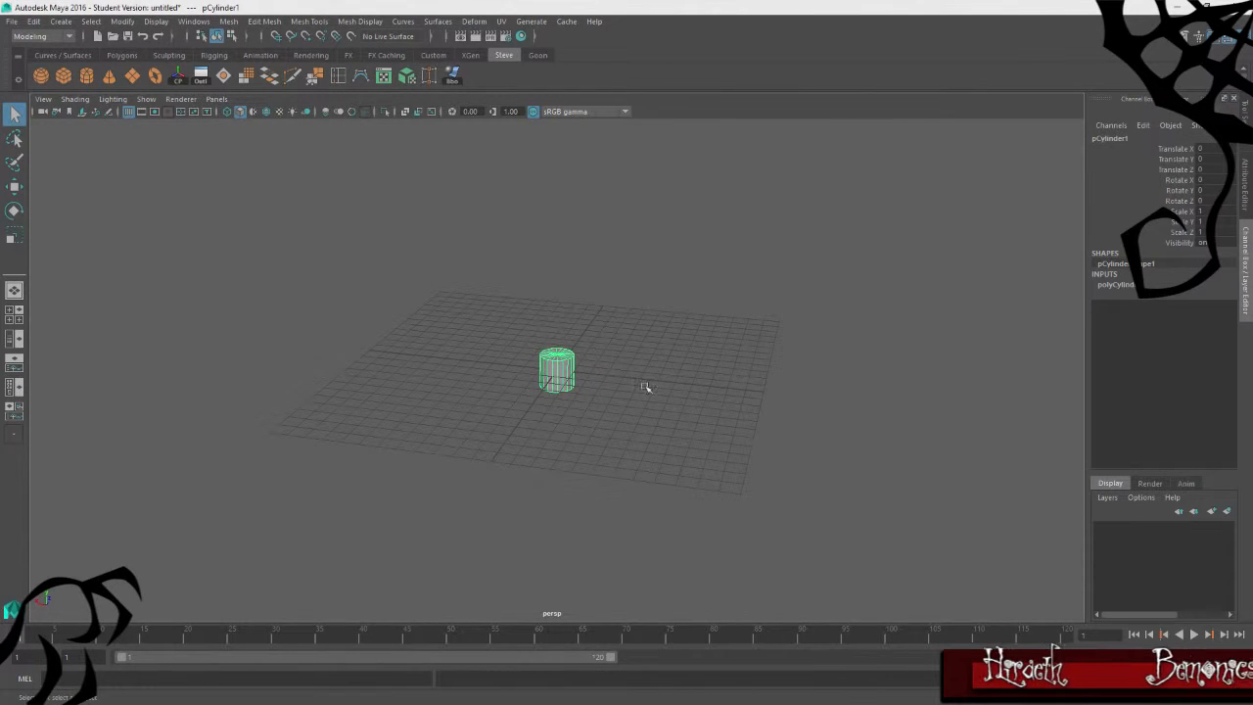
pyautogui.press('w')
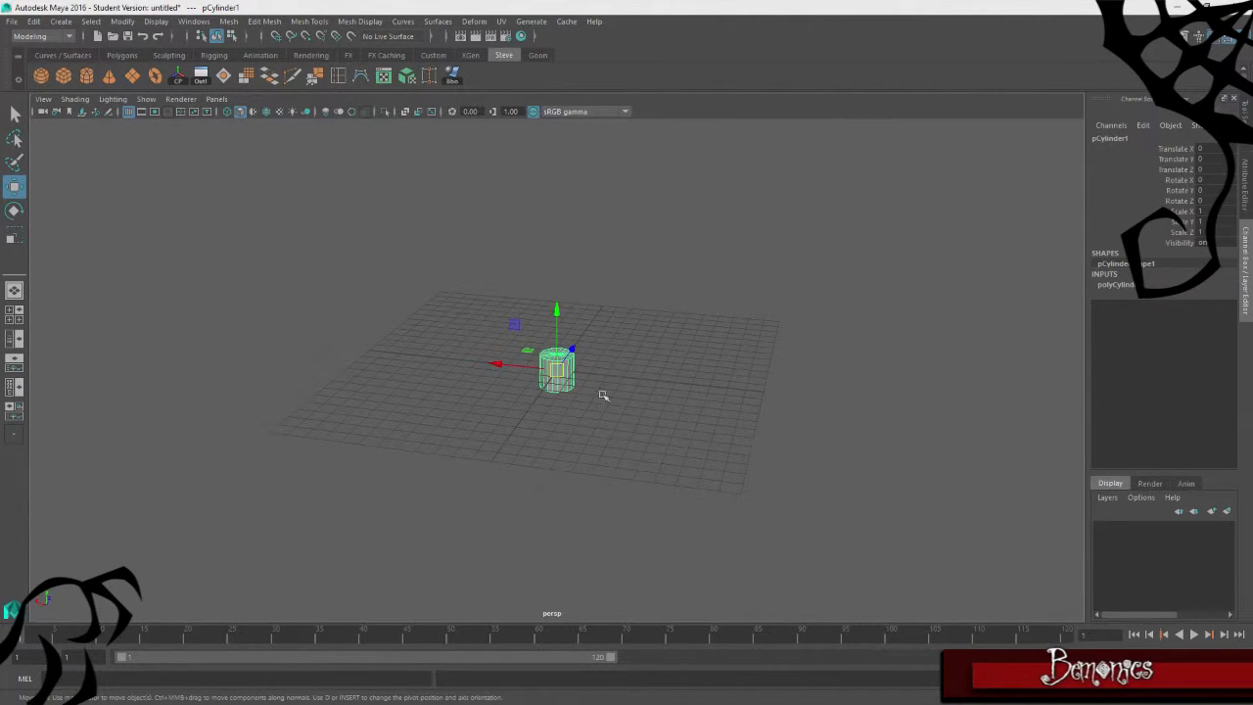
pyautogui.keyDown('alt'); pyautogui.moveTo(674, 369); pyautogui.dragTo(735, 356); pyautogui.keyUp('alt')
pyautogui.moveTo(558, 293); pyautogui.dragTo(558, 239)
pyautogui.keyDown('alt'); pyautogui.moveTo(774, 366); pyautogui.dragTo(686, 439); pyautogui.keyUp('alt')
pyautogui.scroll(3, 555, 351)
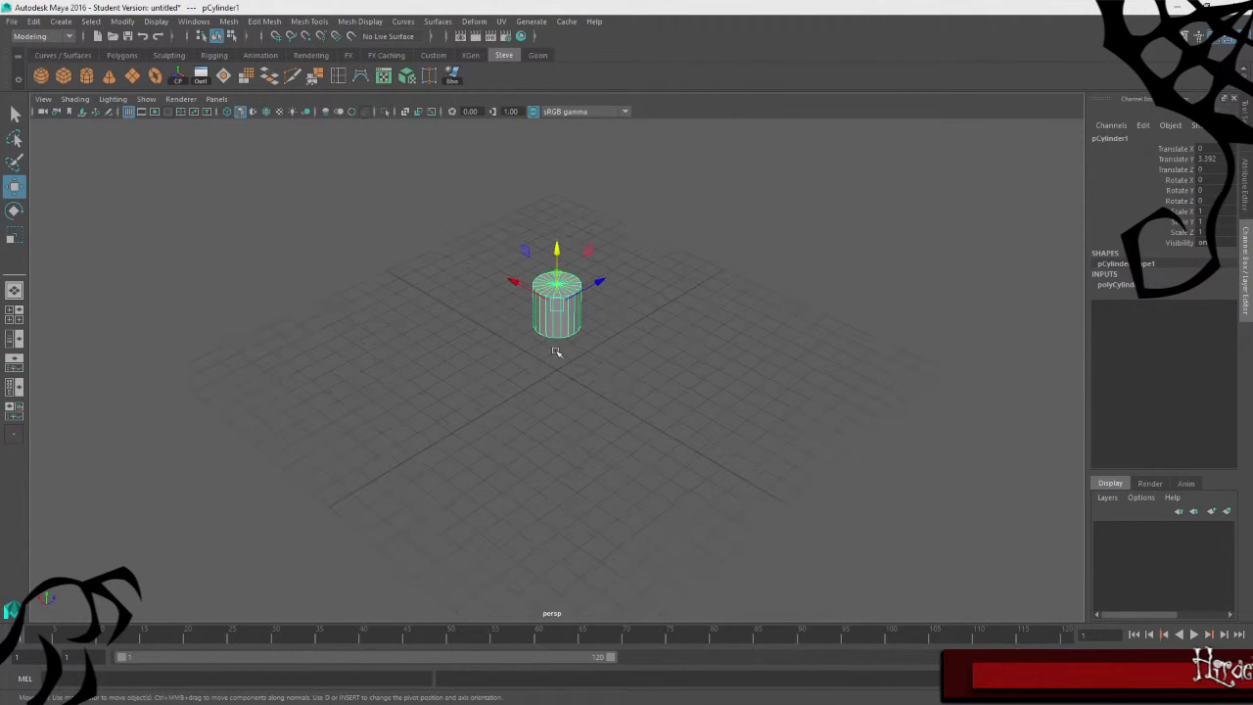
pyautogui.press('f')
pyautogui.scroll(-5, 579, 329)
pyautogui.keyDown('alt'); pyautogui.moveTo(626, 480); pyautogui.dragTo(724, 479); pyautogui.keyUp('alt')
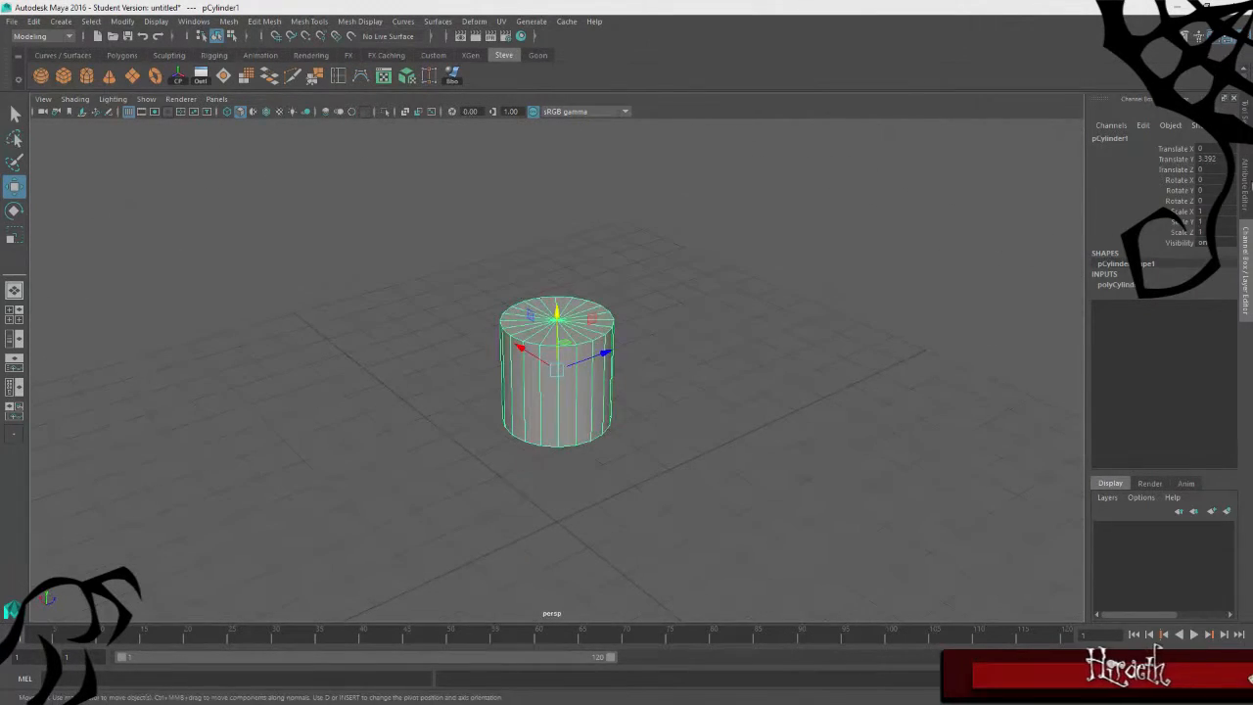
# Show the cylinder's polyCylinder1 construction settings in the Attribute Editor
pyautogui.hotkey('ctrl', 'a')
pyautogui.click(1244, 115)
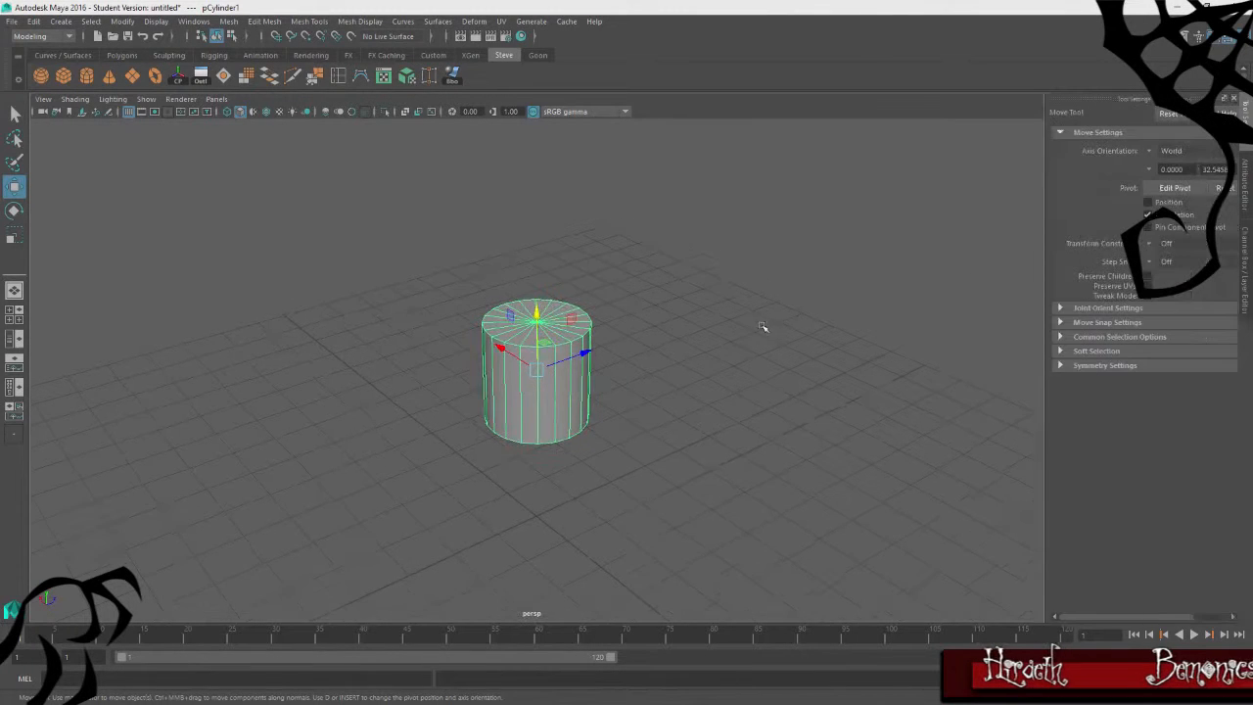
pyautogui.scroll(-2, 763, 342)
pyautogui.keyDown('alt'); pyautogui.moveTo(763, 378); pyautogui.dragTo(654, 400); pyautogui.keyUp('alt')
pyautogui.hotkey('ctrl', 'a')
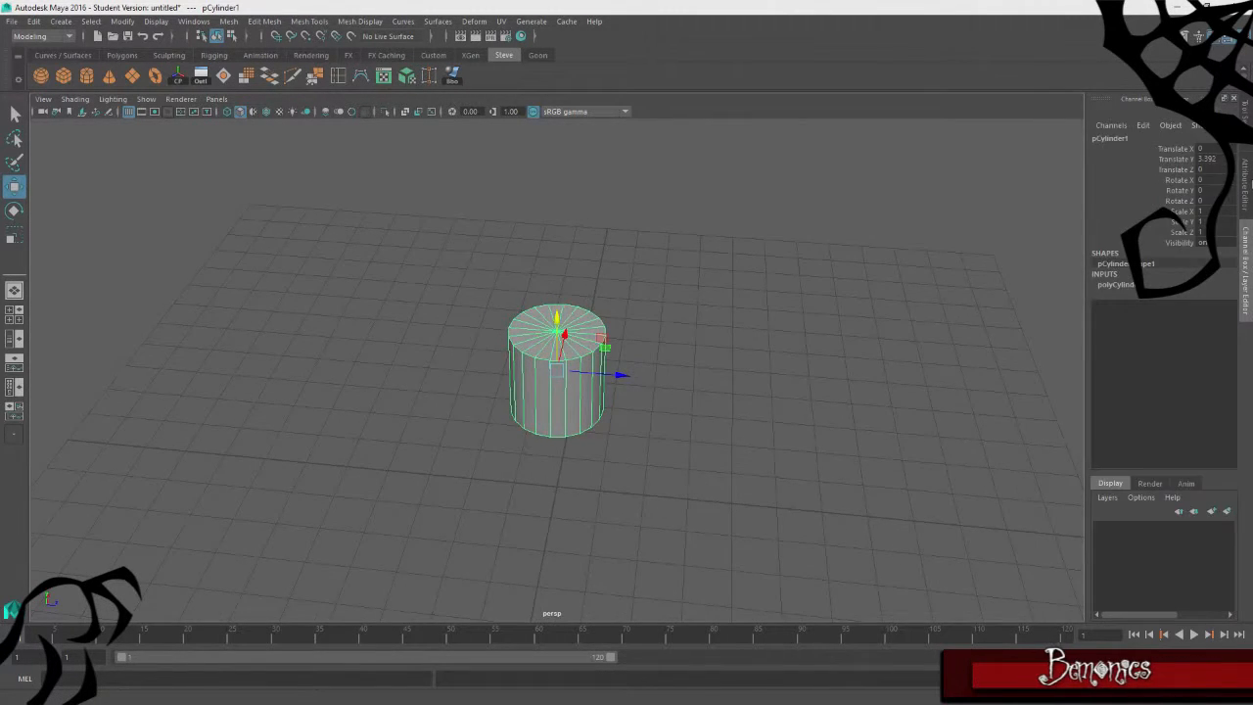
pyautogui.click(1116, 137)
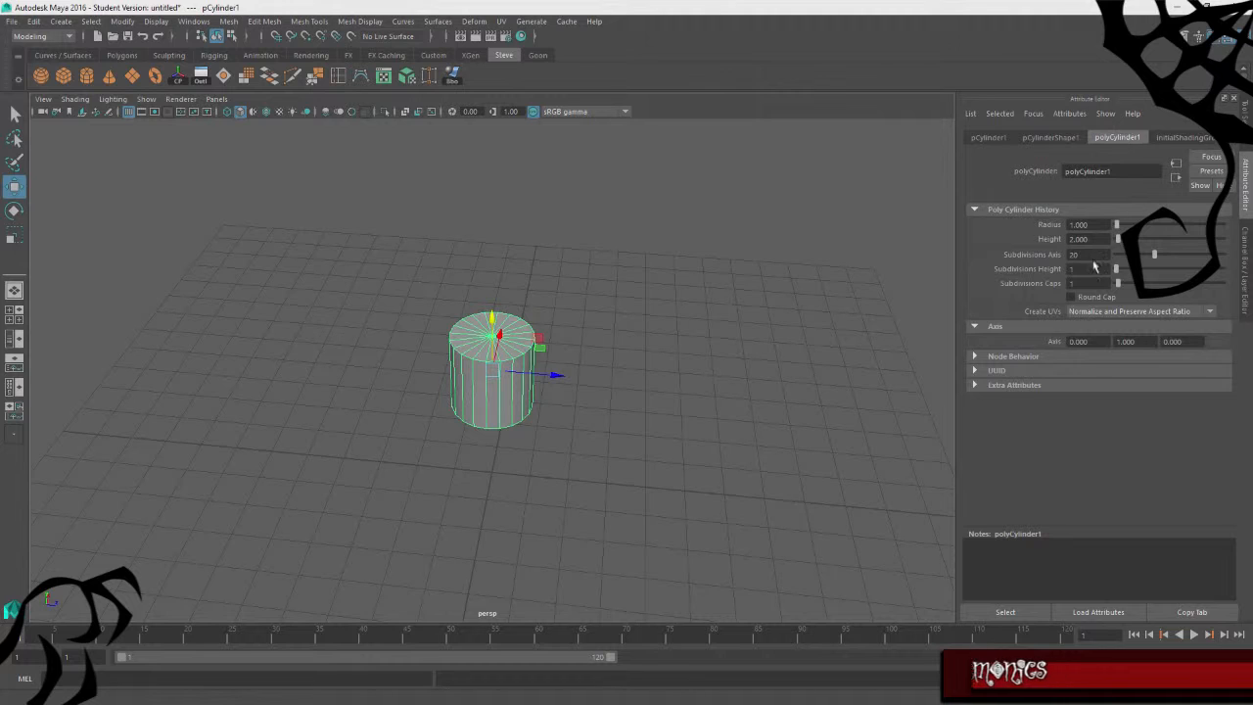
pyautogui.press('r')
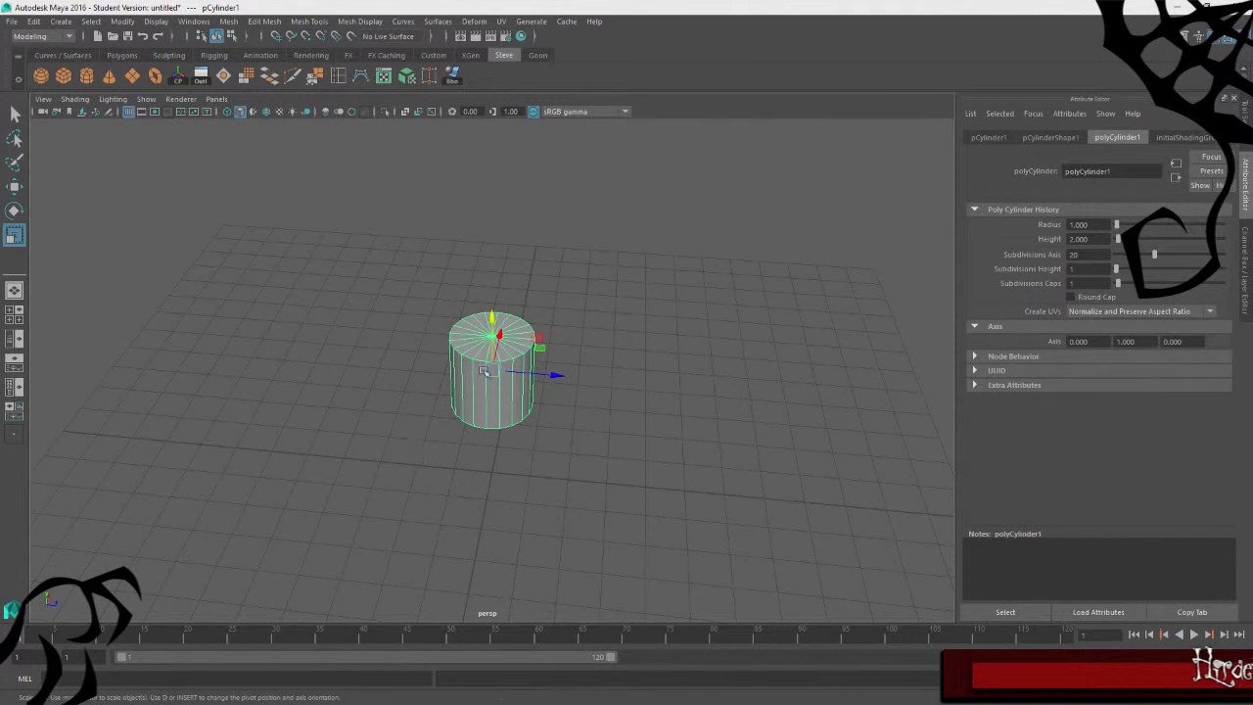
pyautogui.moveTo(494, 321); pyautogui.dragTo(564, 377)
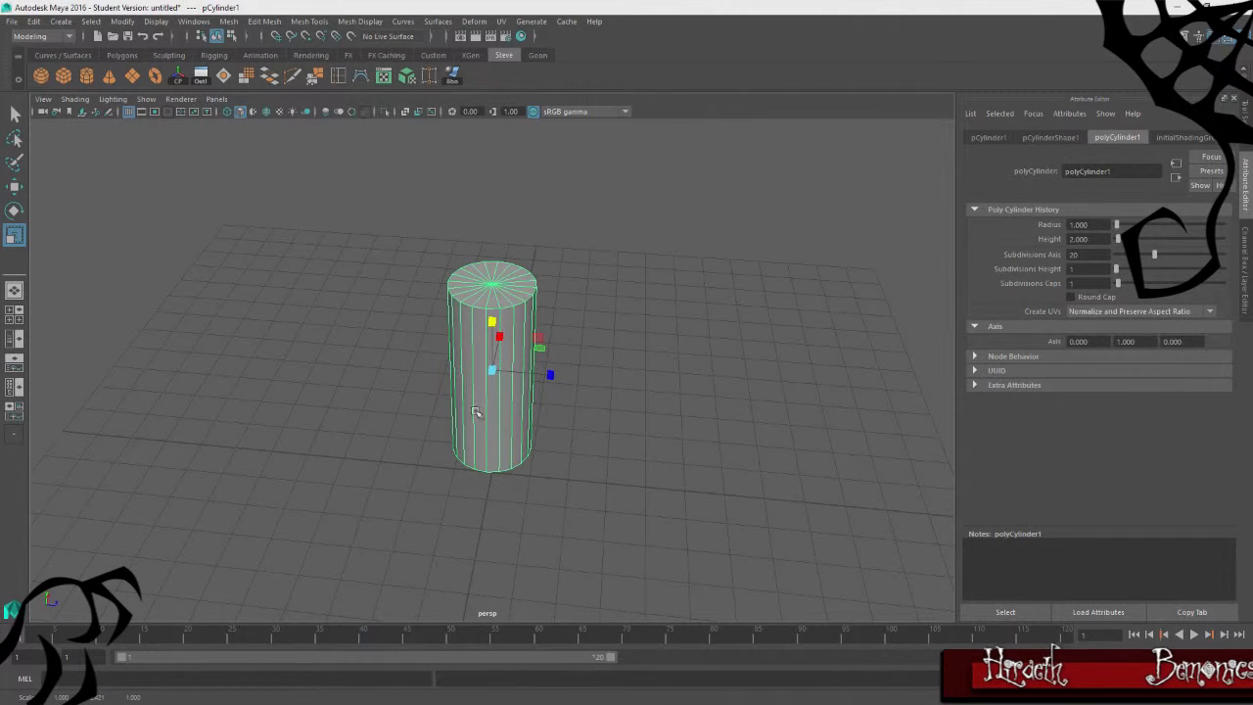
pyautogui.hotkey('ctrl', 'z')
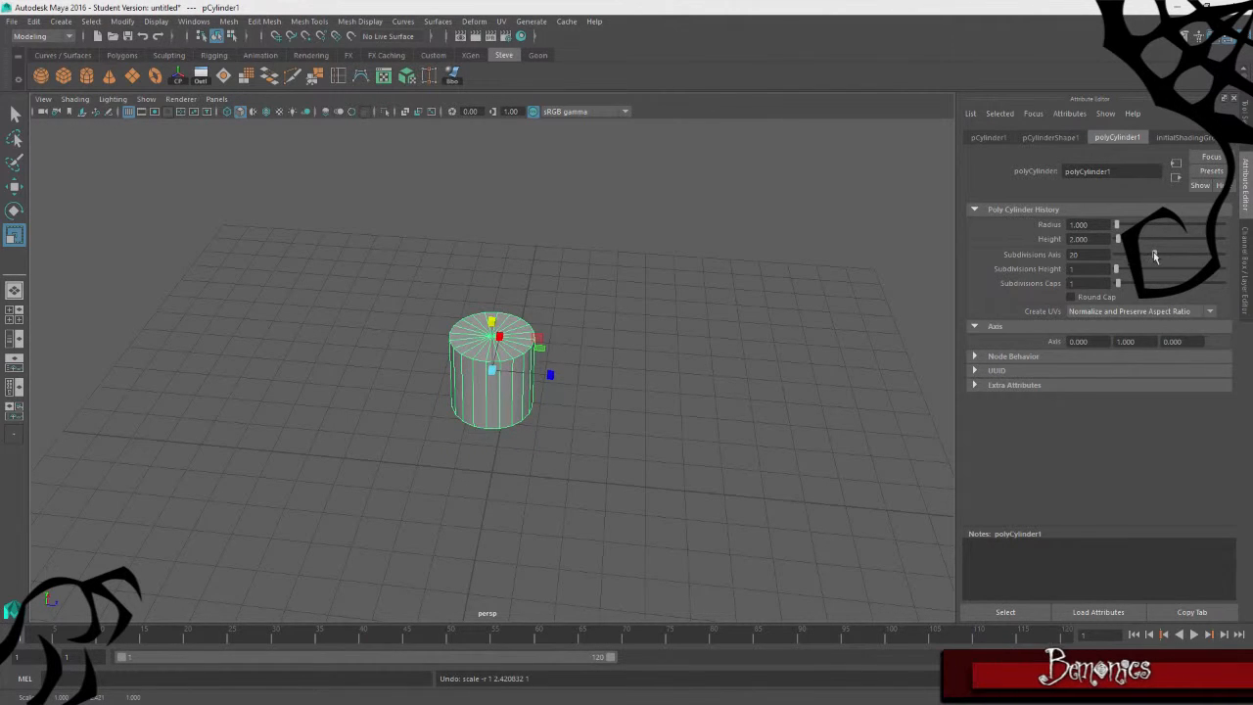
# Set the cylinder's cap subdivisions to 0 and its axis subdivisions to 24
pyautogui.moveTo(1118, 286); pyautogui.dragTo(1161, 257)
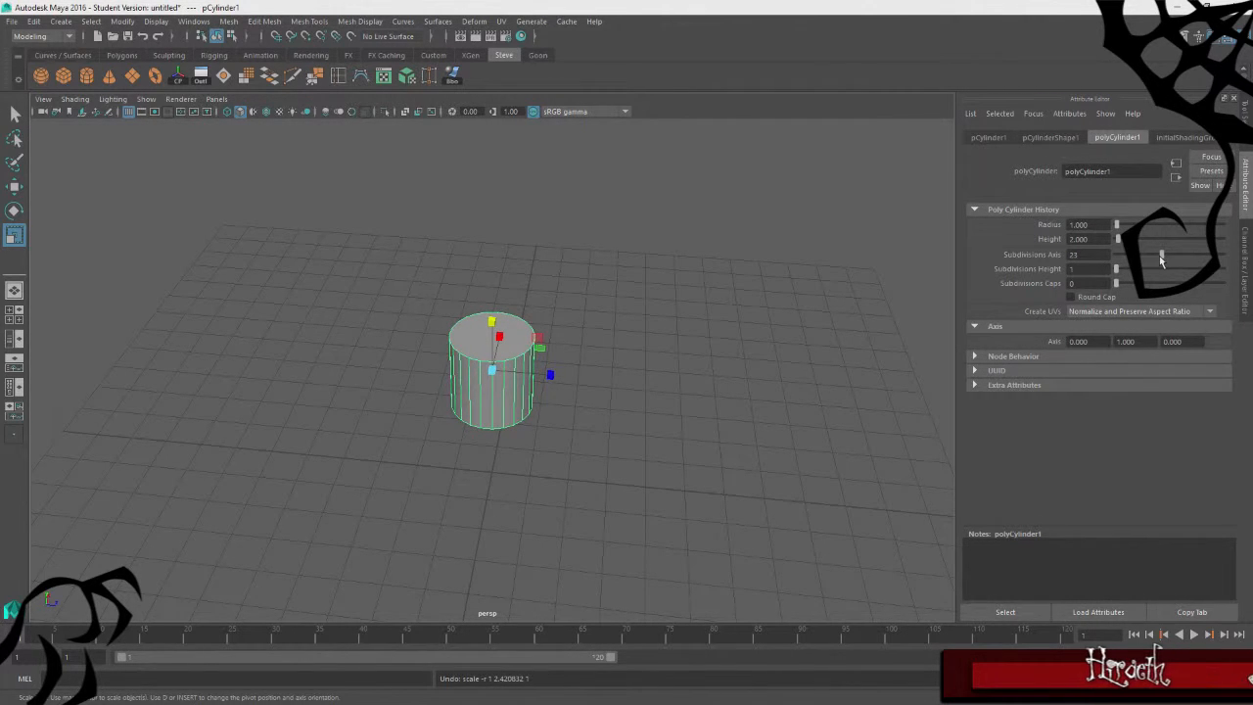
pyautogui.click(578, 313)
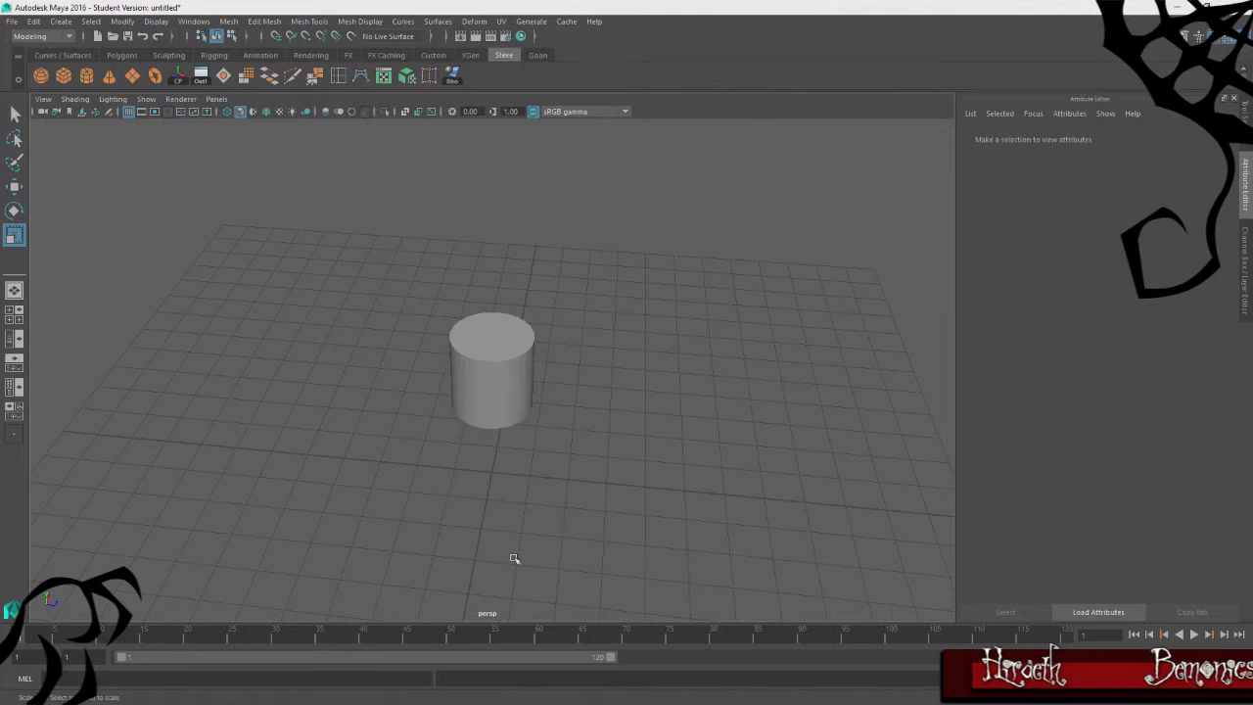
pyautogui.click(529, 416)
pyautogui.keyDown('alt'); pyautogui.moveTo(662, 501); pyautogui.dragTo(579, 272); pyautogui.keyUp('alt')
pyautogui.scroll(-4, 571, 333)
pyautogui.scroll(5, 556, 428)
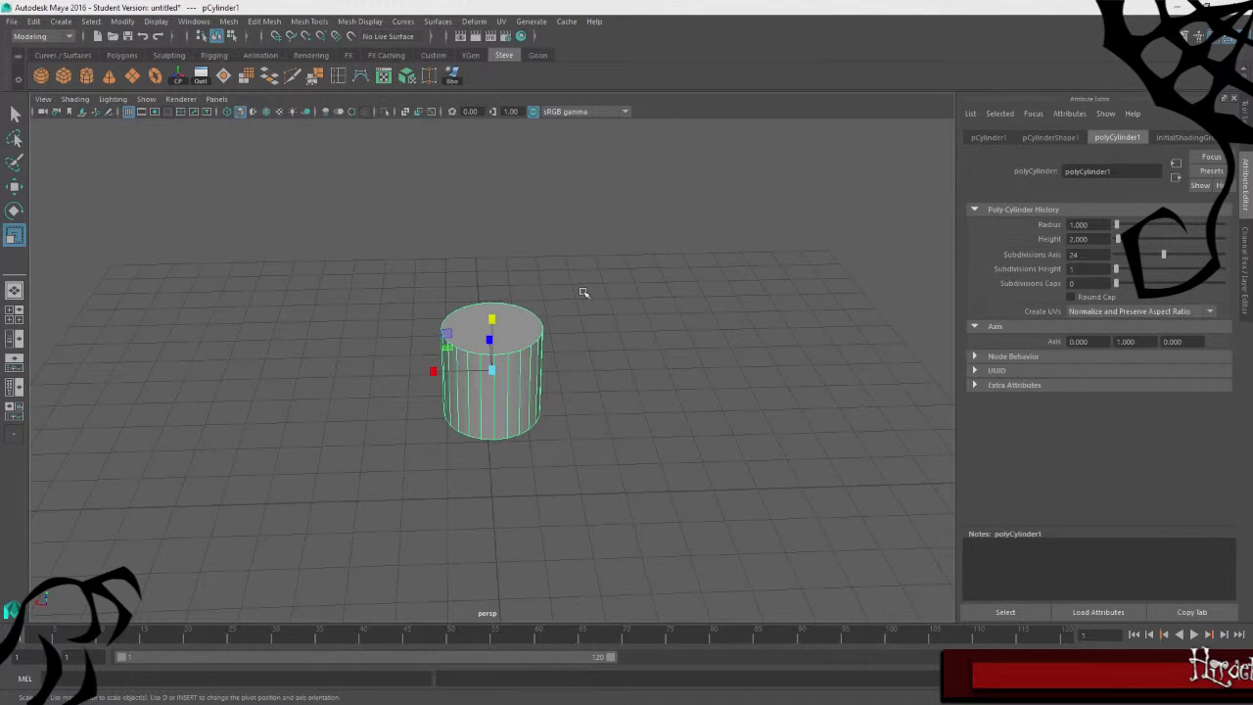
# Select the cylinder's top face and move it straight up to make the body roughly twice as tall
pyautogui.moveTo(511, 313); pyautogui.dragTo(517, 353, button='right')
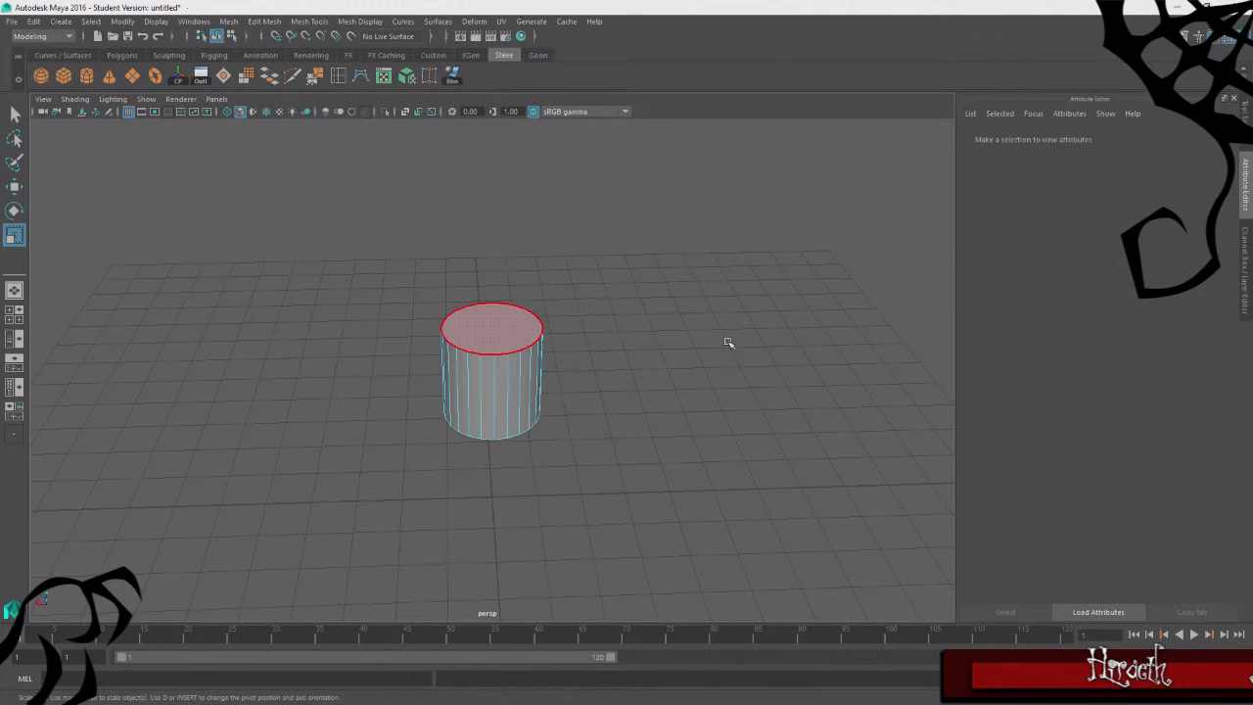
pyautogui.click(505, 319)
pyautogui.press('w')
pyautogui.moveTo(491, 273); pyautogui.dragTo(493, 169)
pyautogui.keyDown('alt'); pyautogui.moveTo(604, 358); pyautogui.dragTo(558, 324); pyautogui.keyUp('alt')
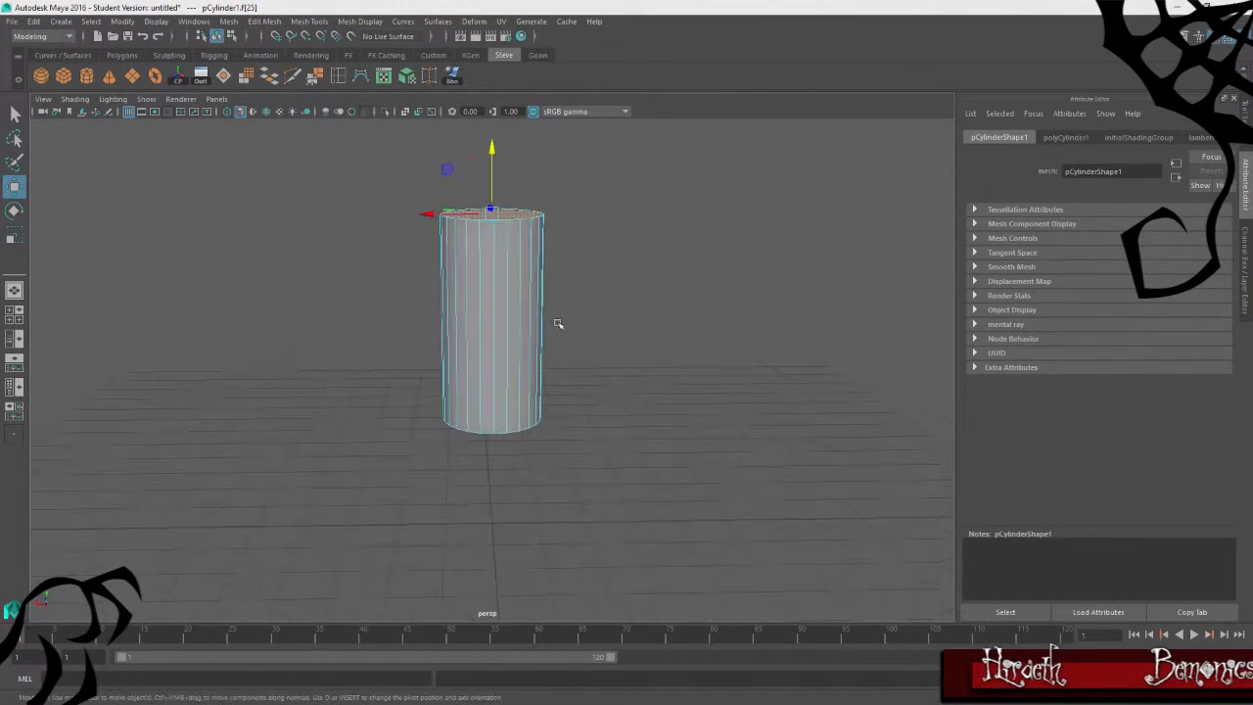
# Scale the top face outward into a tapered cup shape and enlarge the bottom face slightly
pyautogui.press('r')
pyautogui.moveTo(498, 215); pyautogui.dragTo(521, 419)
pyautogui.click(521, 419)
pyautogui.keyDown('alt'); pyautogui.moveTo(771, 417); pyautogui.dragTo(694, 441); pyautogui.keyUp('alt')
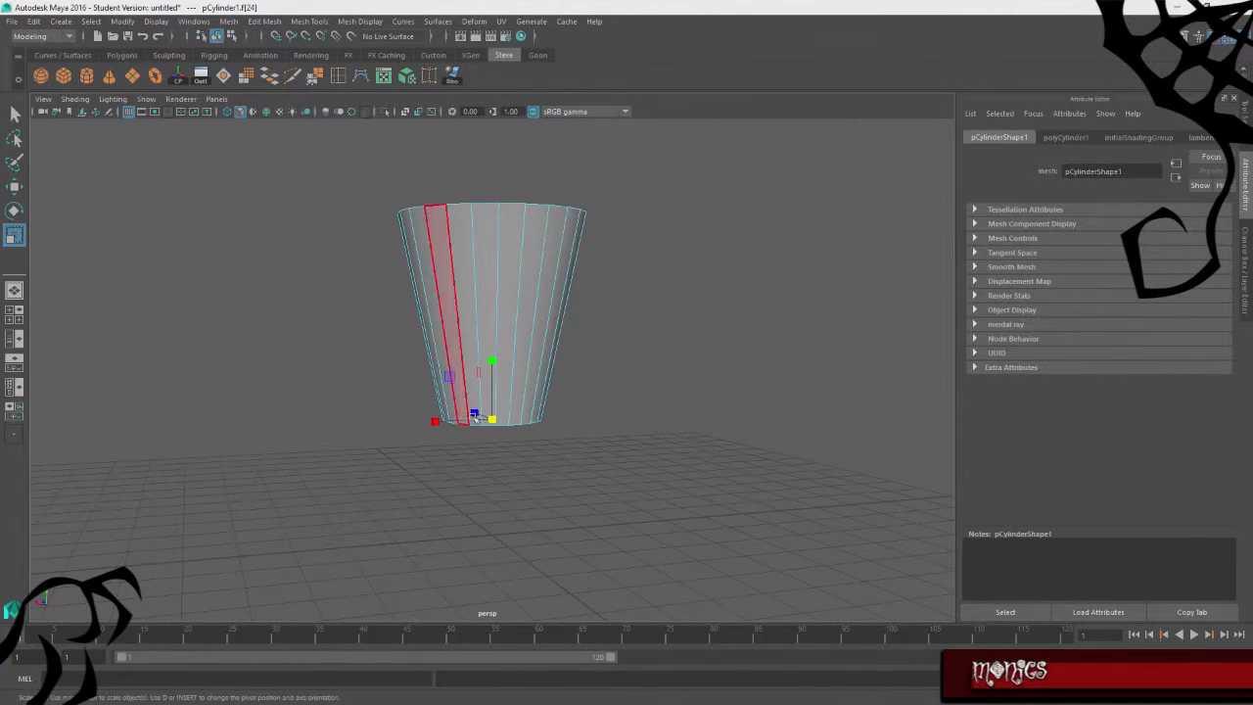
pyautogui.moveTo(492, 419); pyautogui.dragTo(522, 417)
pyautogui.keyDown('alt'); pyautogui.moveTo(668, 428); pyautogui.dragTo(690, 452); pyautogui.keyUp('alt')
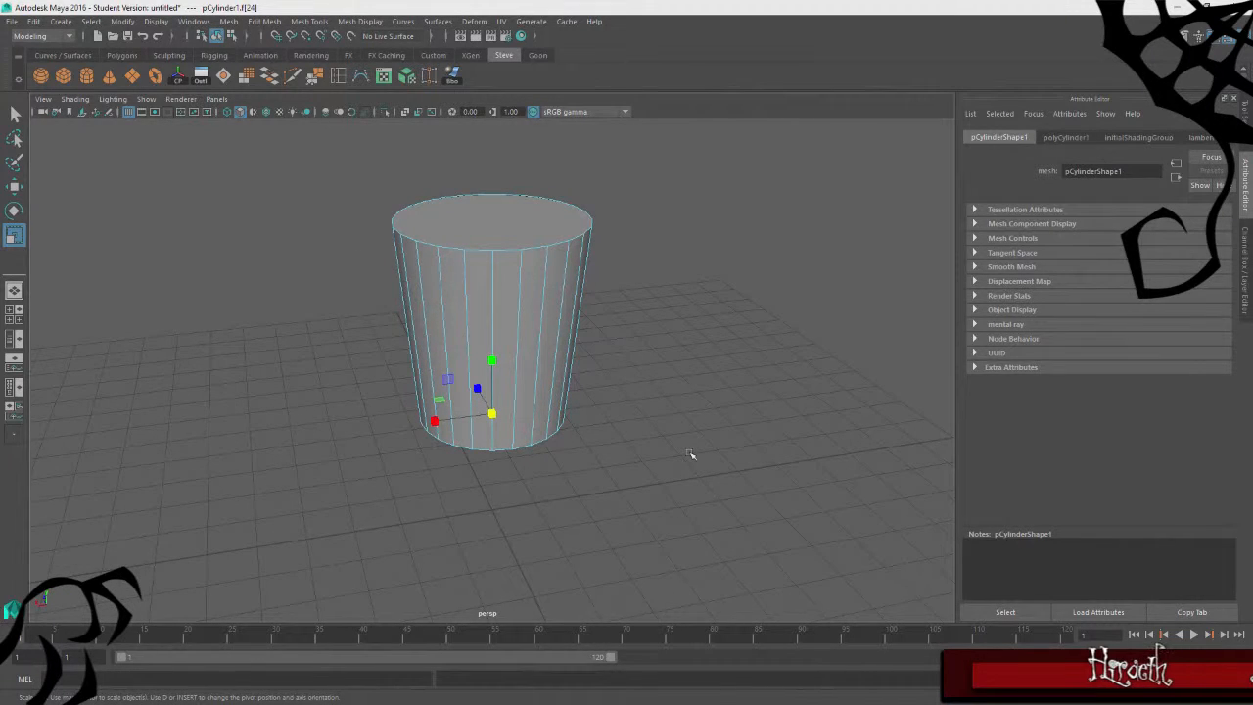
# Return the tapered cylinder to object mode and clear the selection
pyautogui.keyDown('alt'); pyautogui.moveTo(663, 385); pyautogui.dragTo(566, 402); pyautogui.keyUp('alt')
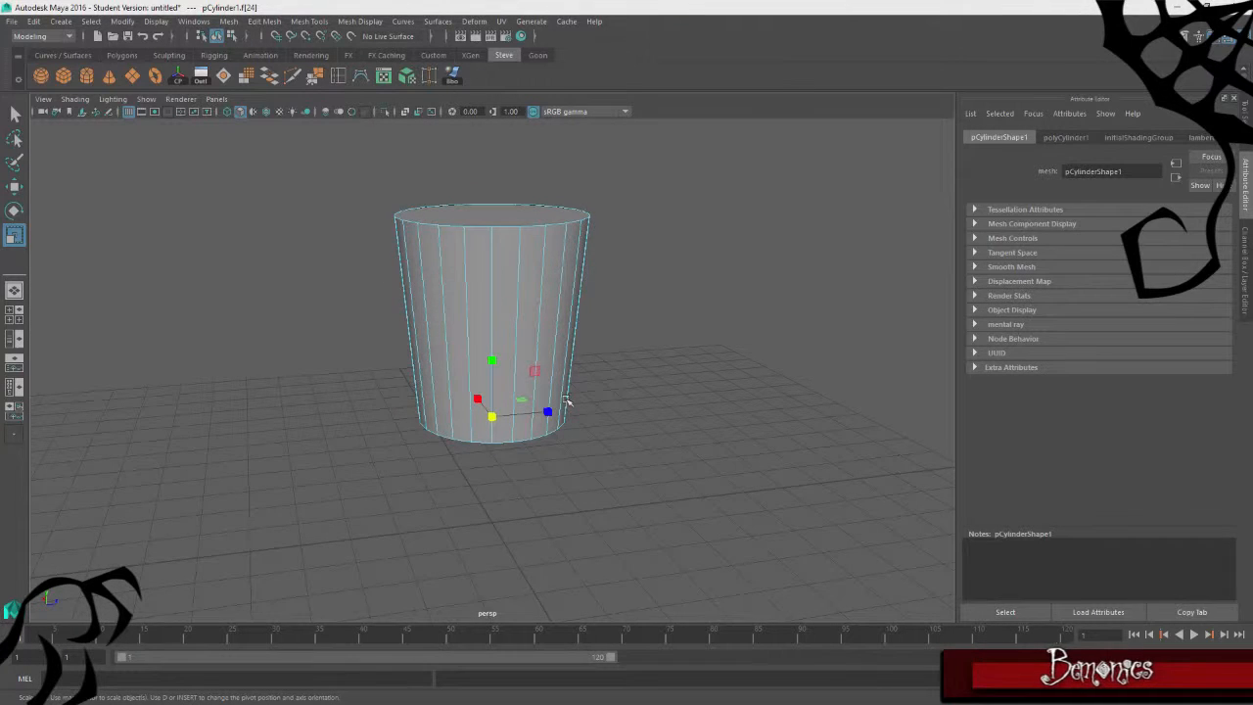
pyautogui.keyDown('alt'); pyautogui.moveTo(581, 476); pyautogui.dragTo(483, 475); pyautogui.keyUp('alt')
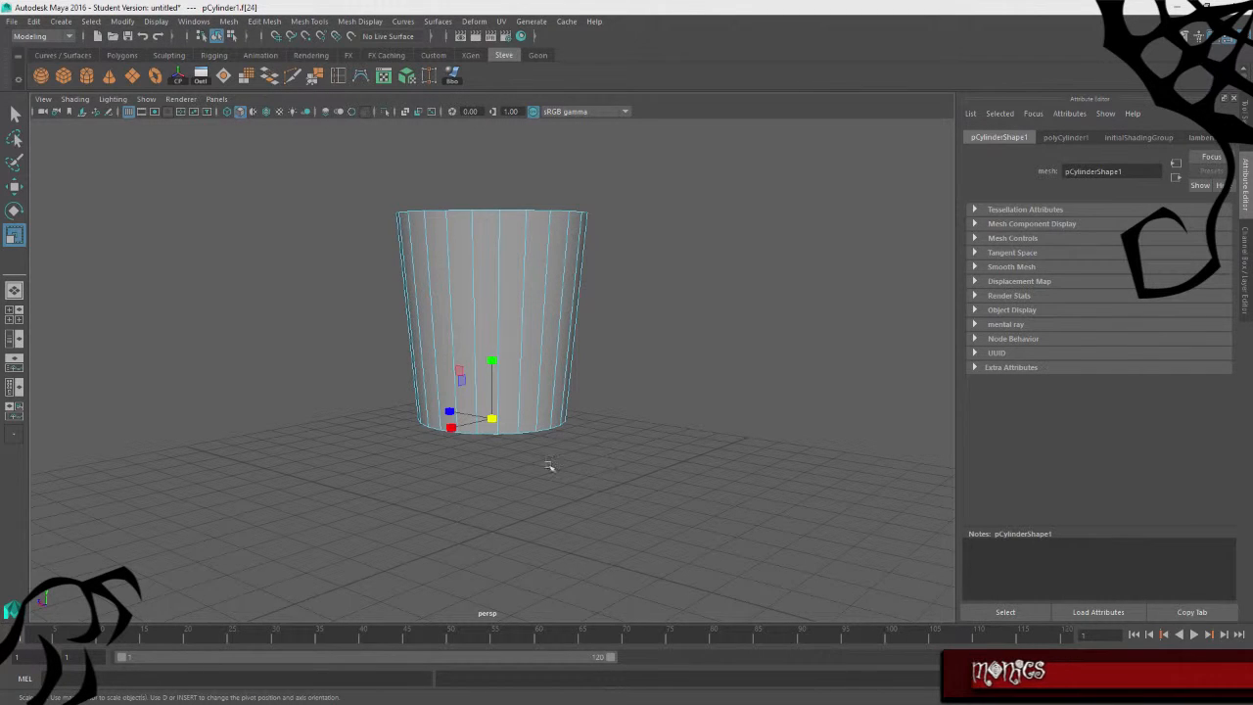
pyautogui.keyDown('alt'); pyautogui.moveTo(360, 501); pyautogui.dragTo(375, 434); pyautogui.keyUp('alt')
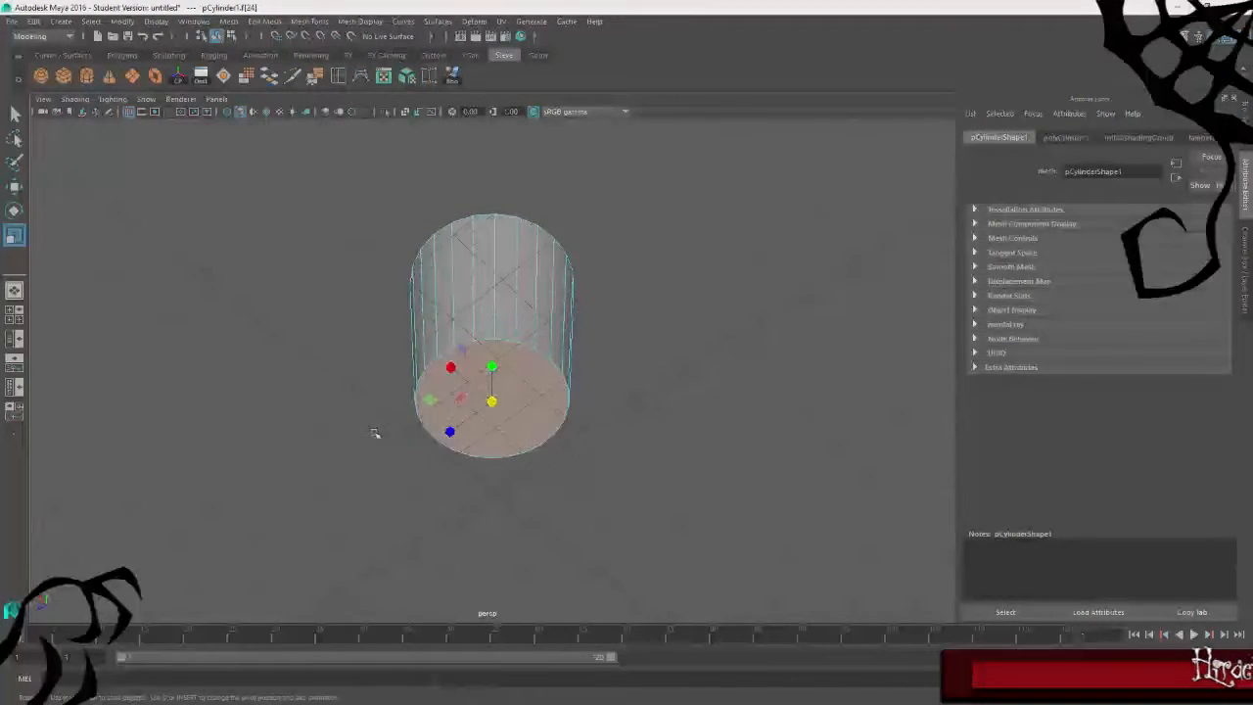
pyautogui.click(731, 324)
pyautogui.keyDown('alt'); pyautogui.moveTo(731, 324); pyautogui.dragTo(507, 471); pyautogui.keyUp('alt')
pyautogui.keyDown('alt'); pyautogui.moveTo(554, 280); pyautogui.dragTo(598, 176); pyautogui.keyUp('alt')
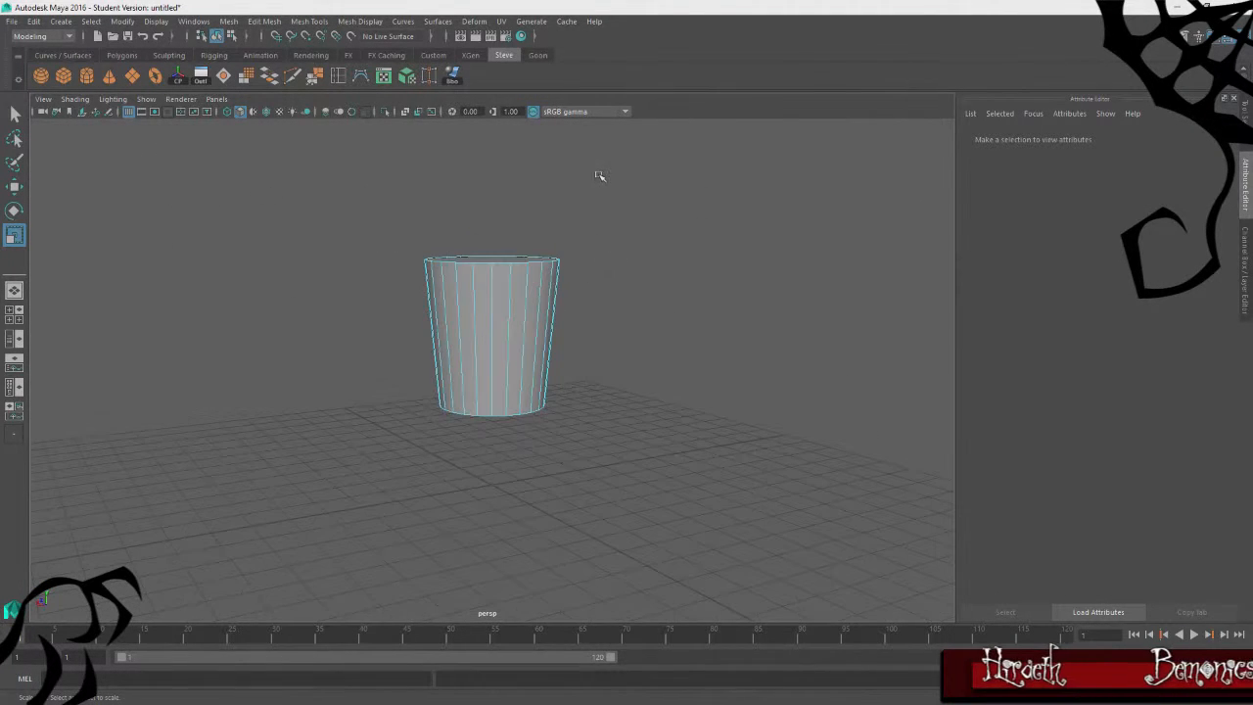
pyautogui.click(663, 158)
pyautogui.click(506, 327)
pyautogui.keyDown('alt'); pyautogui.moveTo(574, 256); pyautogui.dragTo(705, 308); pyautogui.keyUp('alt')
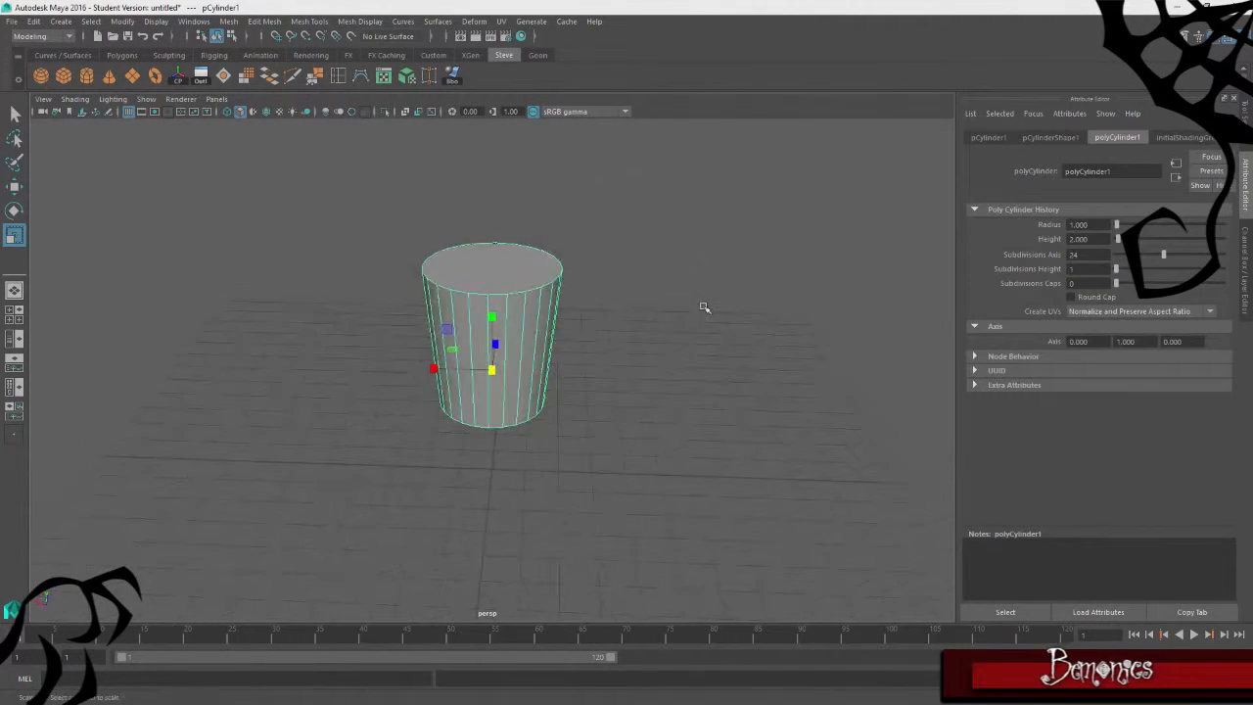
pyautogui.click(705, 308)
# Create a second polygon cylinder at the origin with 0 cap subdivisions and 24 axis subdivisions
pyautogui.click(90, 77)
pyautogui.keyDown('alt'); pyautogui.moveTo(562, 378); pyautogui.dragTo(520, 429); pyautogui.keyUp('alt')
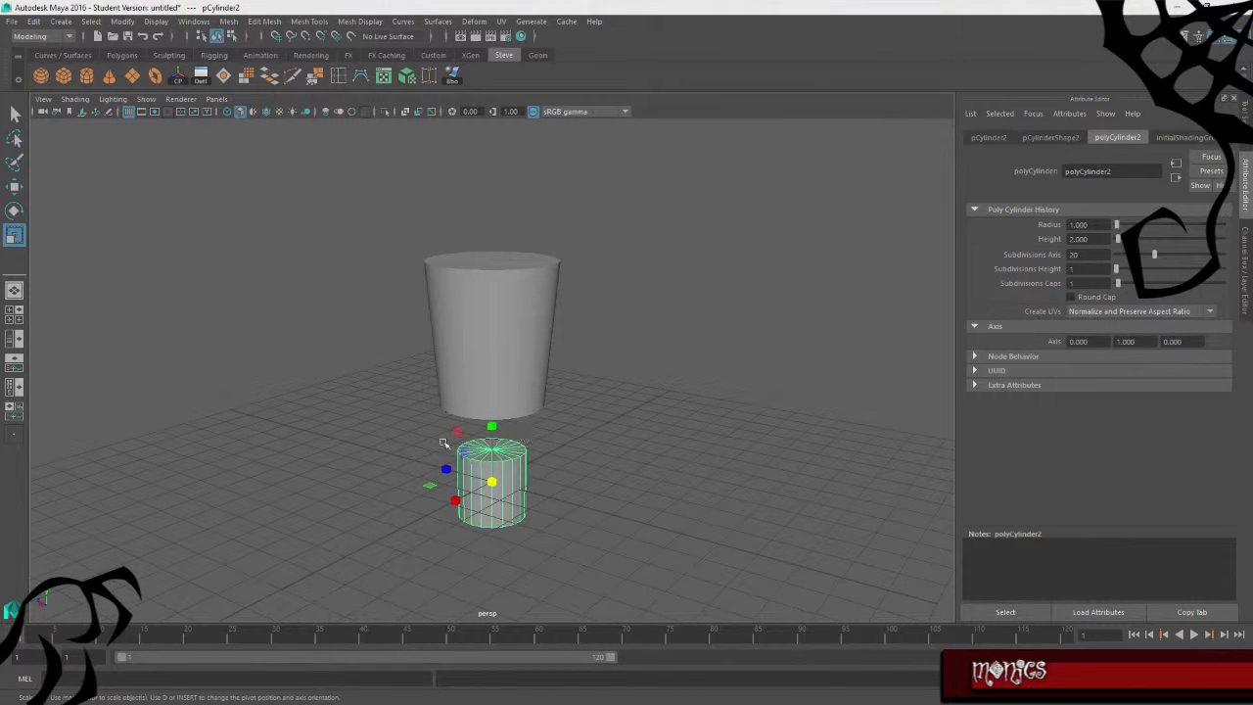
pyautogui.click(1050, 137)
pyautogui.click(1116, 138)
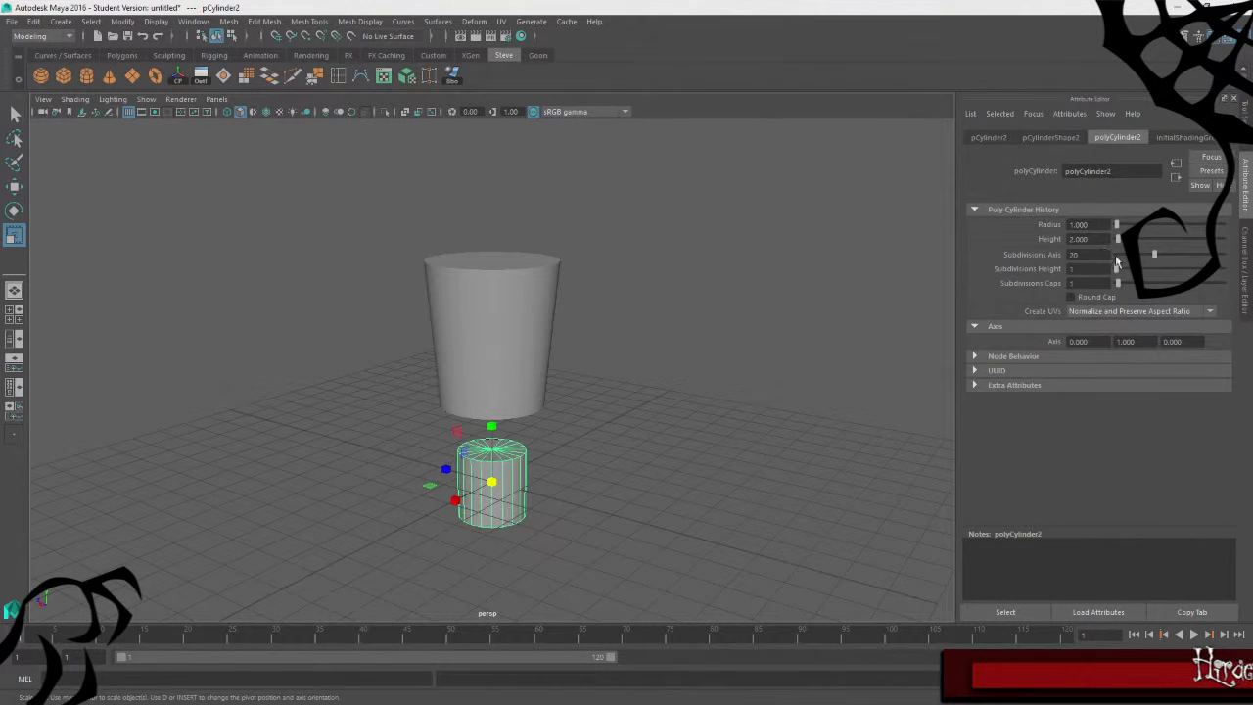
pyautogui.moveTo(1153, 257); pyautogui.dragTo(1091, 286)
pyautogui.doubleClick(1101, 255)
pyautogui.write('24')
pyautogui.press('Return')
pyautogui.click(722, 406)
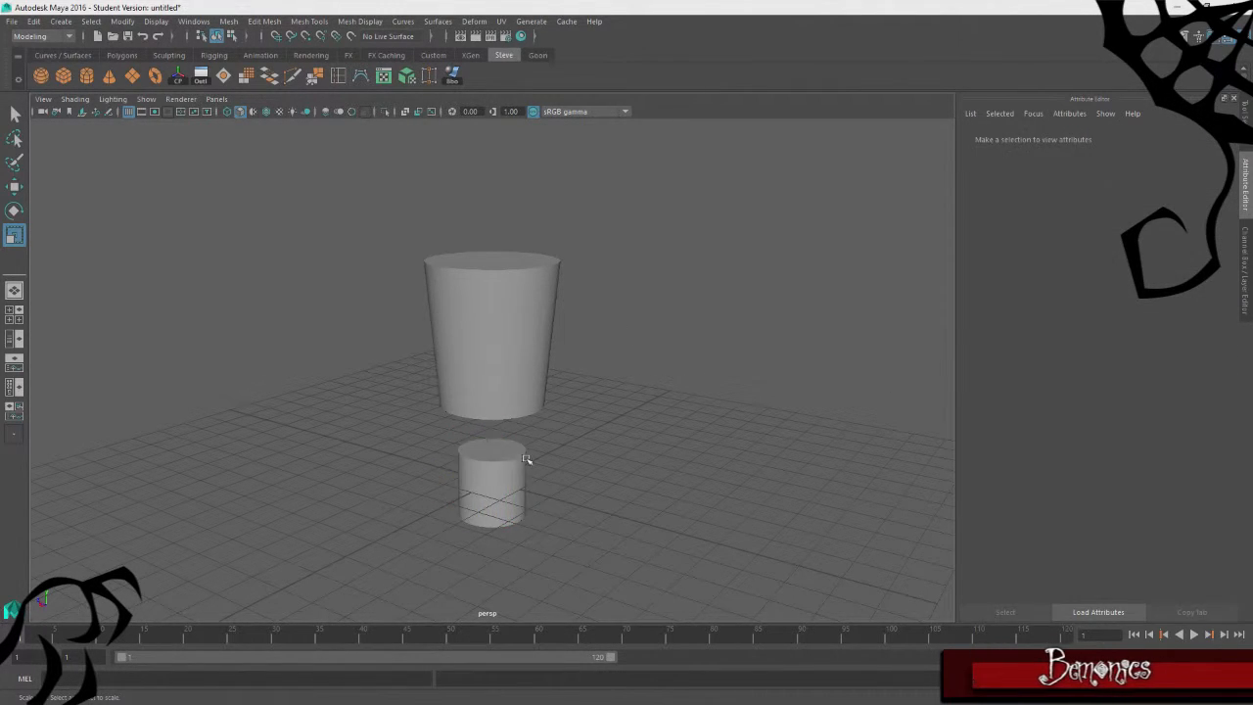
# Flatten and widen the second cylinder and move it up to form a rim overlapping the tapered body's top edge
pyautogui.click(517, 448)
pyautogui.moveTo(492, 423); pyautogui.dragTo(528, 484)
pyautogui.press('w')
pyautogui.moveTo(495, 423); pyautogui.dragTo(497, 220)
pyautogui.press('r')
pyautogui.keyDown('alt'); pyautogui.moveTo(490, 348); pyautogui.dragTo(584, 288); pyautogui.keyUp('alt')
pyautogui.keyDown('alt'); pyautogui.moveTo(585, 288); pyautogui.dragTo(763, 230, button='right'); pyautogui.keyUp('alt')
pyautogui.moveTo(764, 230)
pyautogui.keyDown('alt'); pyautogui.mouseDown()
pyautogui.moveTo(666, 336)
pyautogui.moveTo(771, 235)
pyautogui.mouseUp(); pyautogui.keyUp('alt')
pyautogui.keyDown('alt'); pyautogui.moveTo(771, 235); pyautogui.dragTo(757, 315, button='middle'); pyautogui.keyUp('alt')
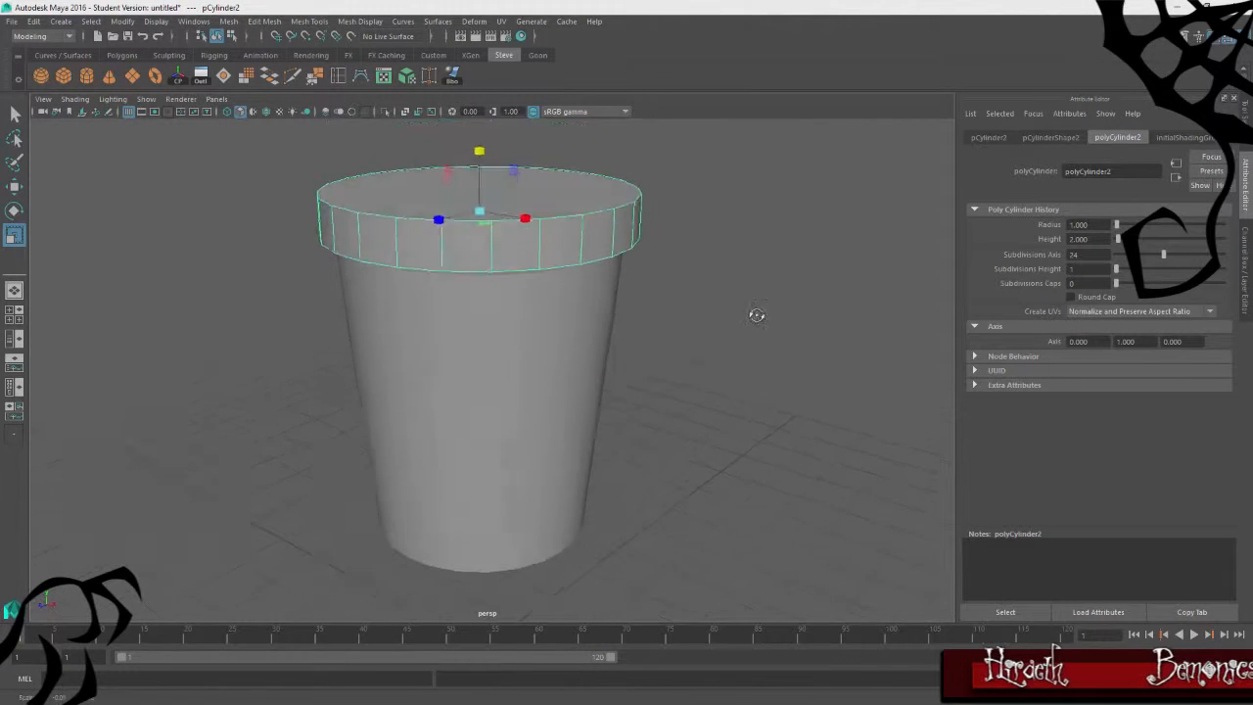
# Move the rim cylinder straight up so that it sits above the tapered body's top face
pyautogui.keyDown('alt'); pyautogui.moveTo(508, 368); pyautogui.dragTo(553, 315); pyautogui.keyUp('alt')
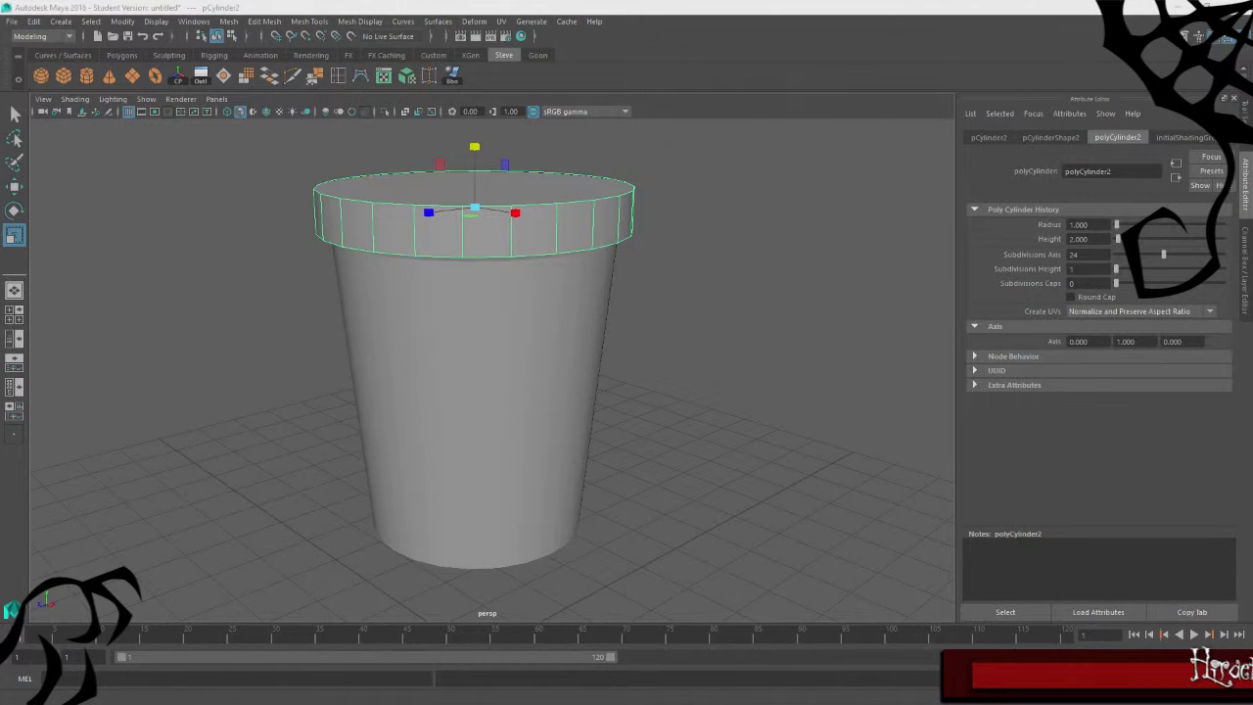
pyautogui.keyDown('alt'); pyautogui.moveTo(656, 342); pyautogui.dragTo(729, 333); pyautogui.keyUp('alt')
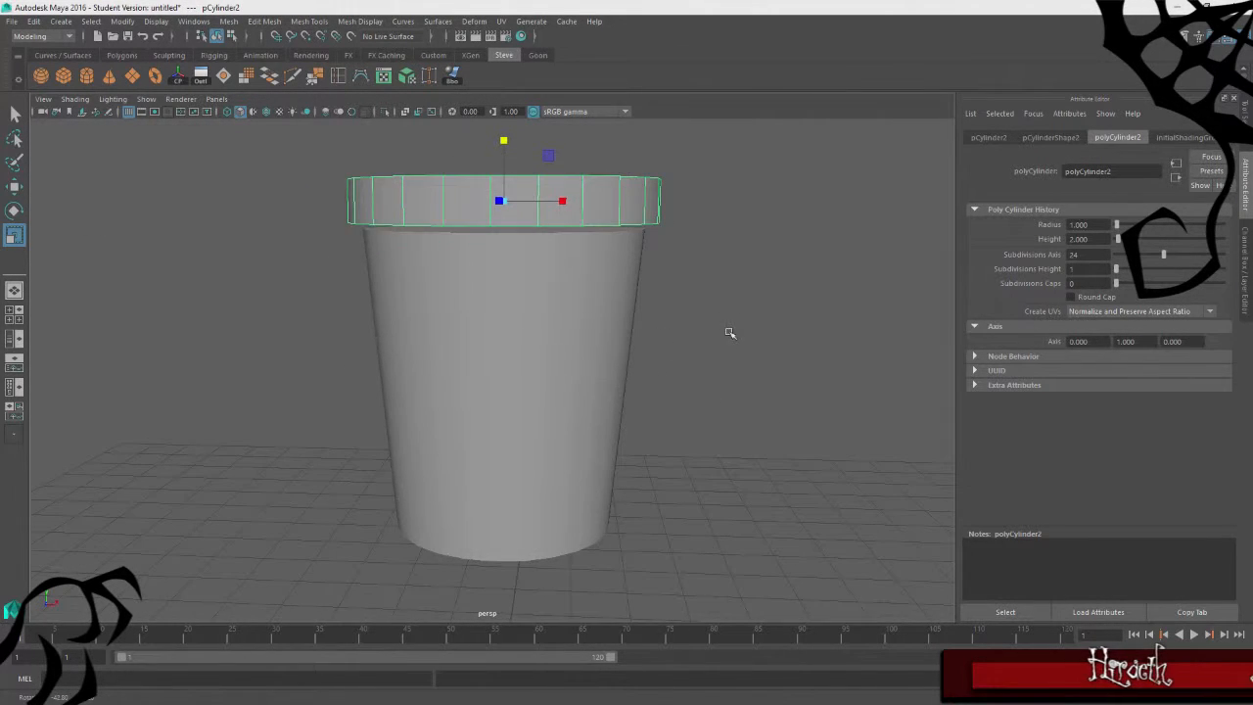
pyautogui.moveTo(626, 343)
pyautogui.keyDown('alt'); pyautogui.mouseDown()
pyautogui.moveTo(682, 353)
pyautogui.moveTo(612, 347)
pyautogui.mouseUp(); pyautogui.keyUp('alt')
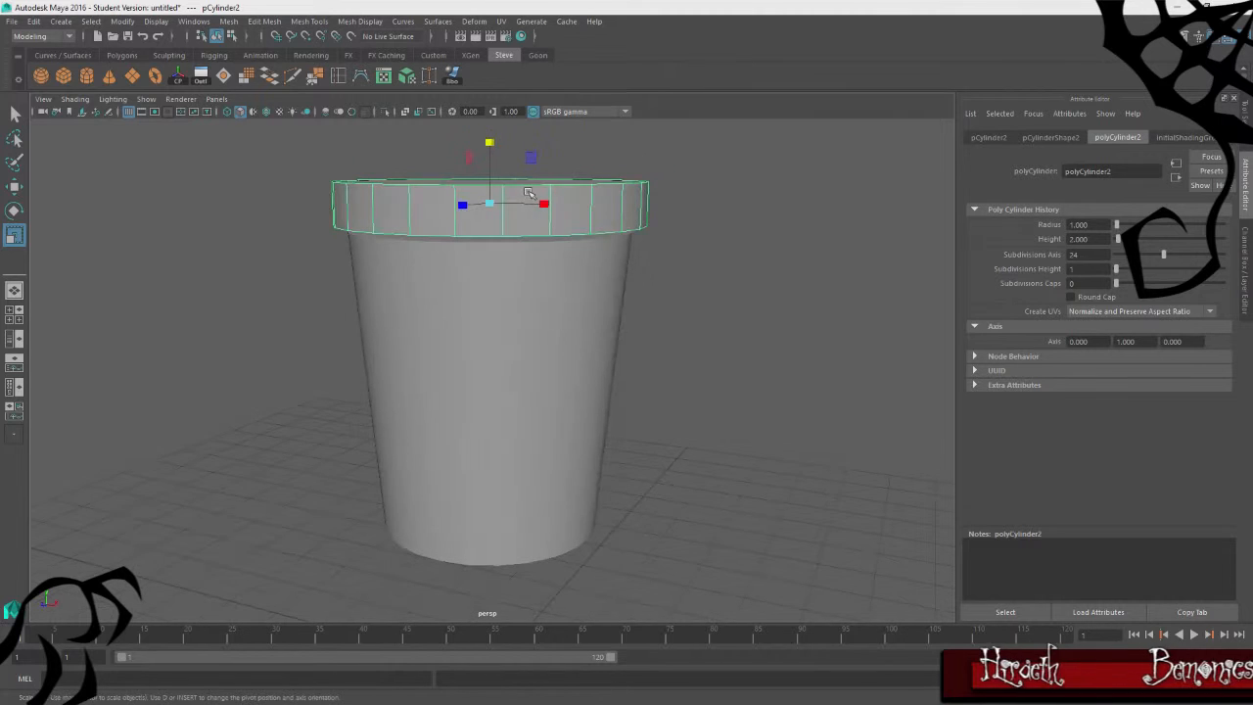
pyautogui.press('w')
pyautogui.moveTo(494, 145); pyautogui.dragTo(493, 76)
pyautogui.keyDown('alt'); pyautogui.moveTo(665, 271); pyautogui.dragTo(632, 241); pyautogui.keyUp('alt')
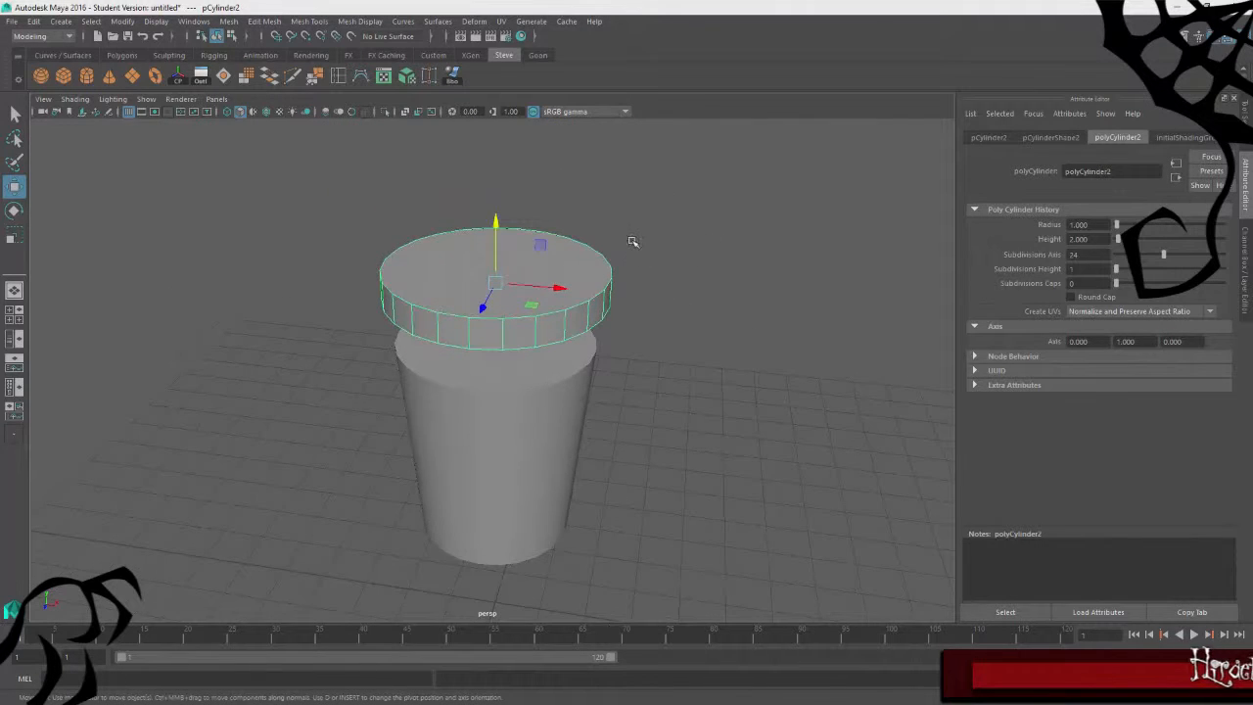
# Lower the top face of the lid cylinder slightly and scale it inward to give the lid's side a slight taper
pyautogui.moveTo(632, 245); pyautogui.dragTo(675, 260, button='right')
pyautogui.moveTo(495, 209); pyautogui.dragTo(495, 221)
pyautogui.press('r')
pyautogui.moveTo(496, 282); pyautogui.dragTo(490, 283)
pyautogui.hotkey('ctrl', 'e')
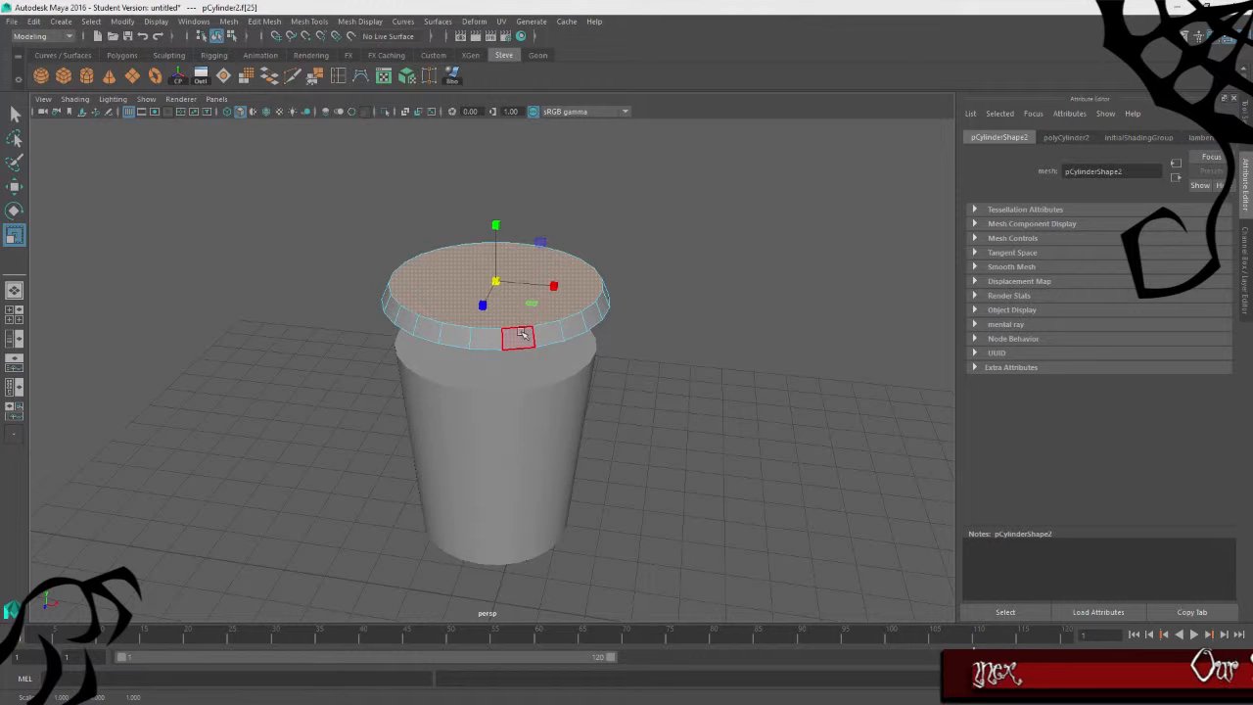
pyautogui.keyDown('alt'); pyautogui.moveTo(529, 352); pyautogui.dragTo(652, 420); pyautogui.keyUp('alt')
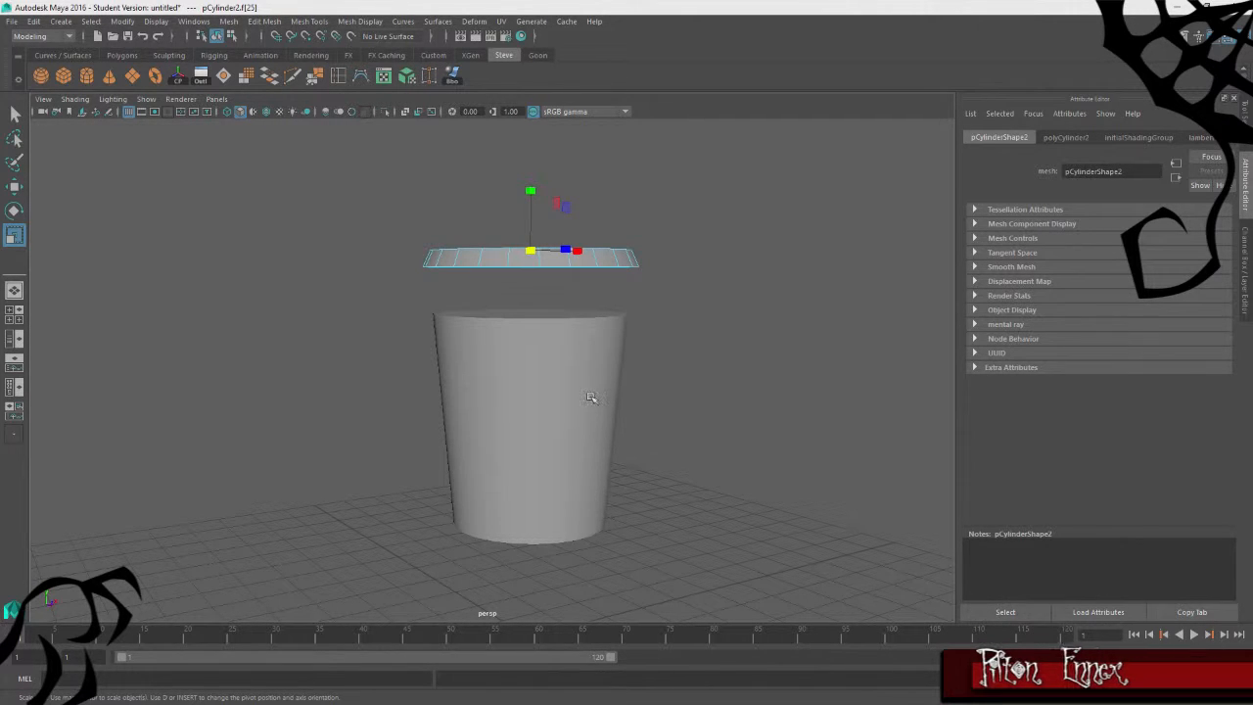
pyautogui.click(527, 251)
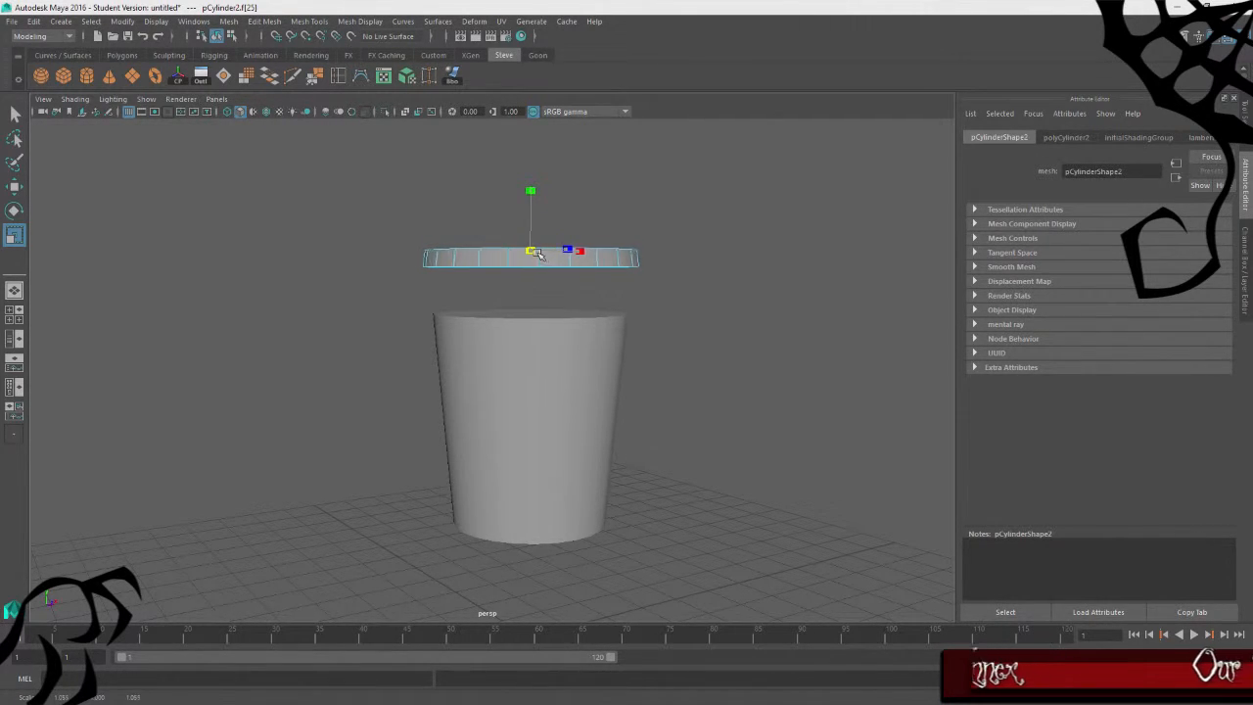
# Adjust the height of the lid's bottom face to make the lid slightly thinner, and clear the selection
pyautogui.keyDown('alt'); pyautogui.moveTo(652, 335); pyautogui.dragTo(654, 277); pyautogui.keyUp('alt')
pyautogui.click(548, 240)
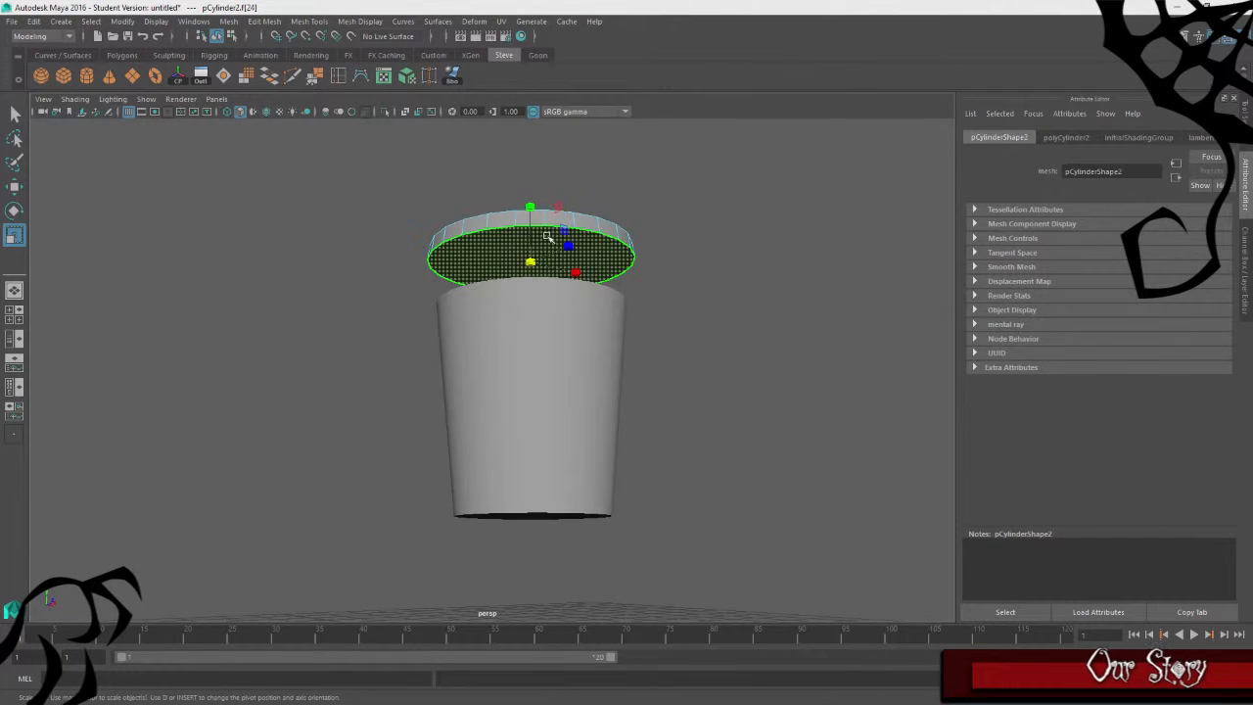
pyautogui.press('w')
pyautogui.keyDown('alt'); pyautogui.moveTo(532, 205); pyautogui.dragTo(719, 280); pyautogui.keyUp('alt')
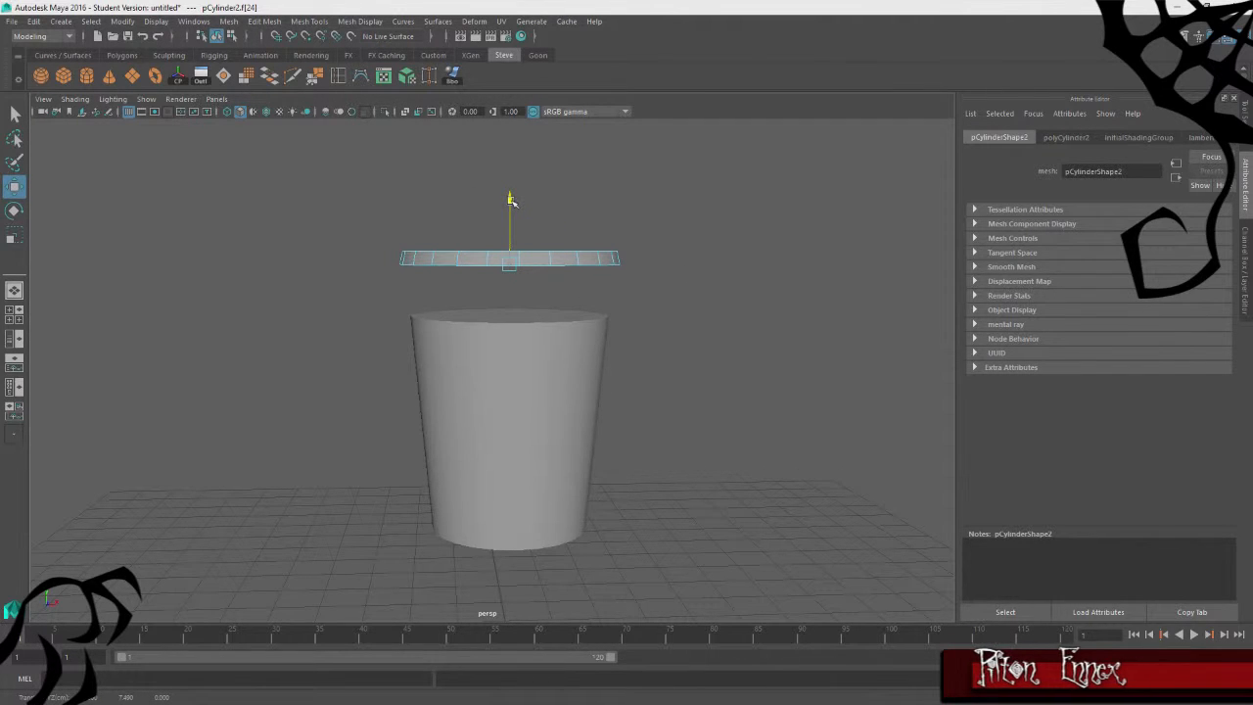
pyautogui.moveTo(510, 200); pyautogui.dragTo(510, 203)
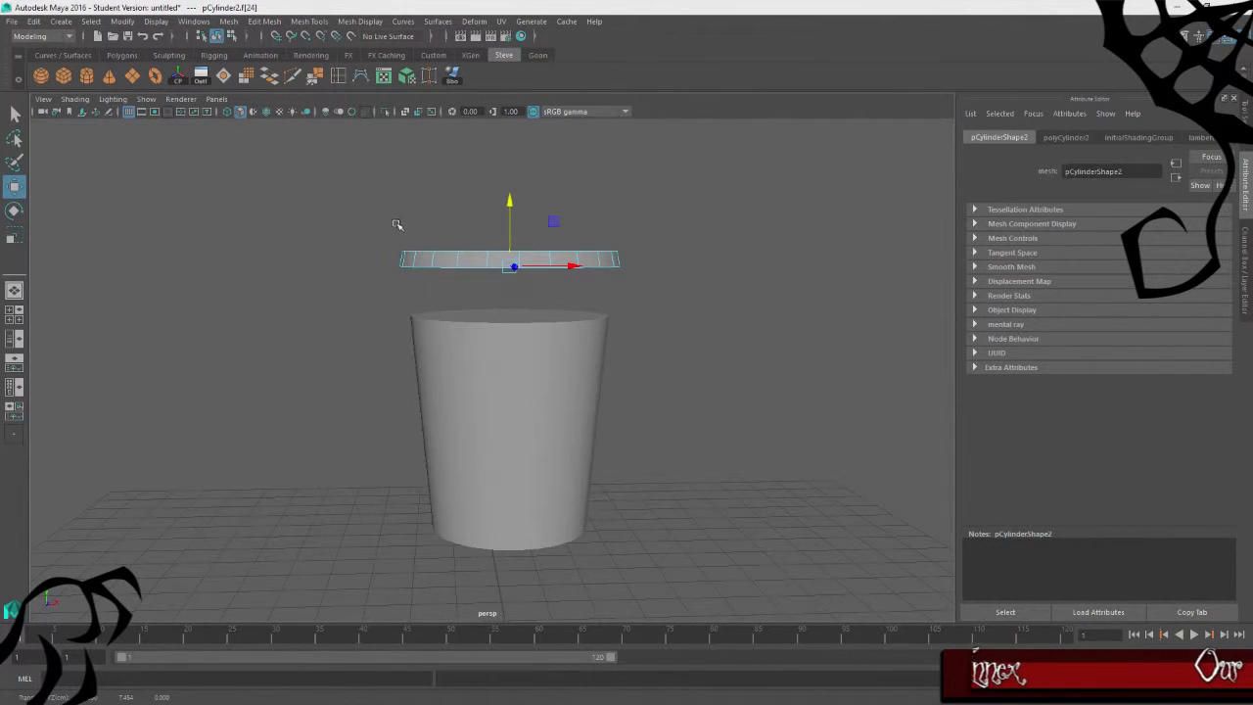
pyautogui.keyDown('alt'); pyautogui.moveTo(396, 224); pyautogui.dragTo(574, 196); pyautogui.keyUp('alt')
pyautogui.click(573, 198)
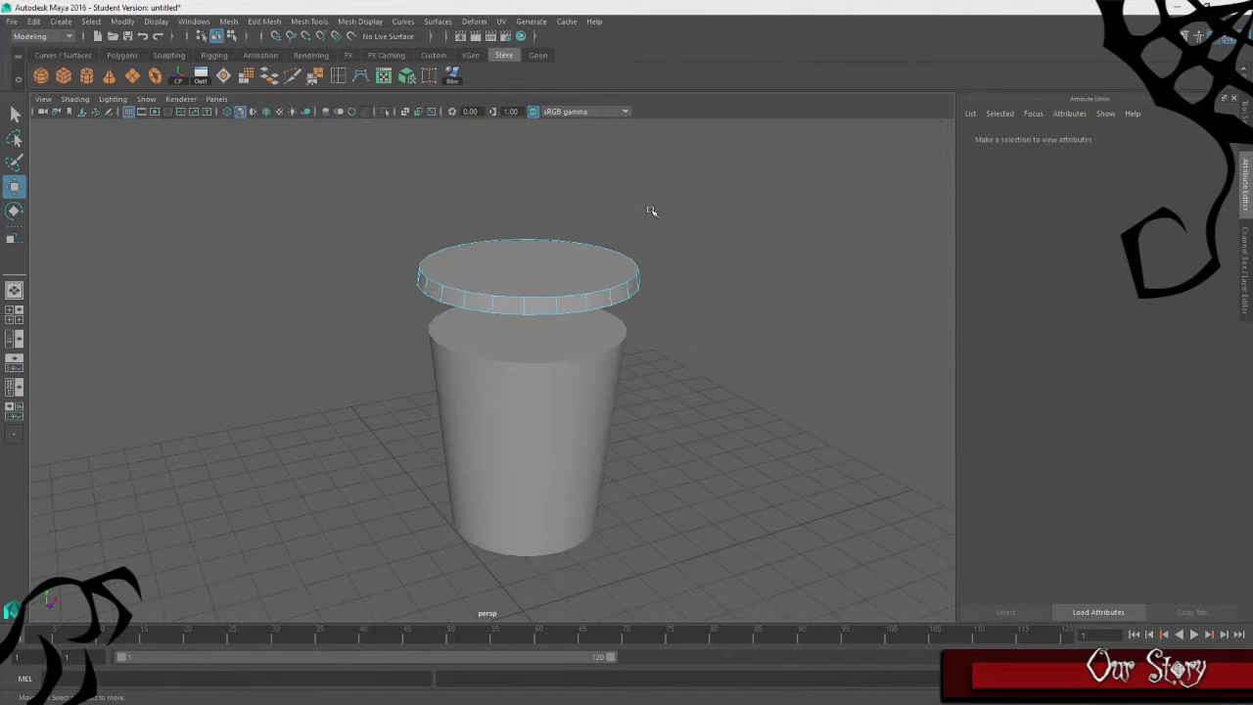
# Return the lid to object mode and lower it closer to the top of the tapered body
pyautogui.moveTo(651, 211); pyautogui.dragTo(697, 190, button='right')
pyautogui.click(571, 245)
pyautogui.keyDown('alt'); pyautogui.moveTo(744, 354); pyautogui.dragTo(643, 327); pyautogui.keyUp('alt')
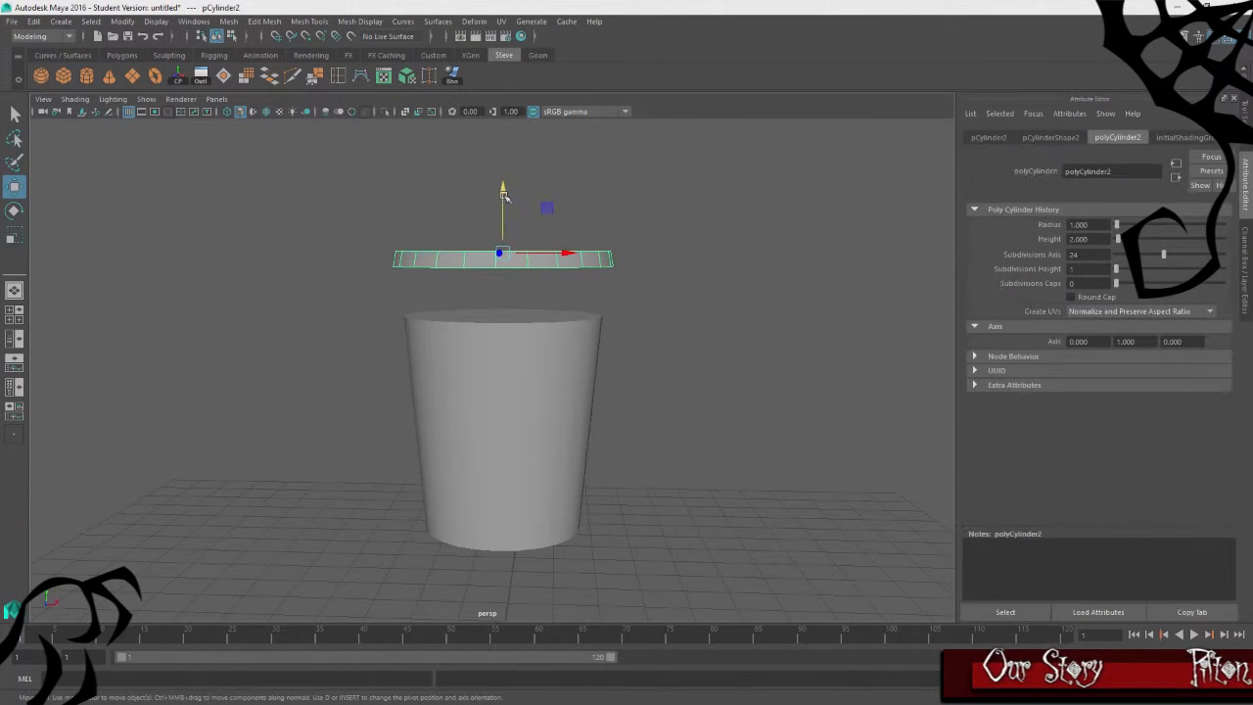
pyautogui.moveTo(503, 195); pyautogui.dragTo(503, 218)
# Create a display layer from the tapered body and name it BottomTrashcan
pyautogui.click(529, 411)
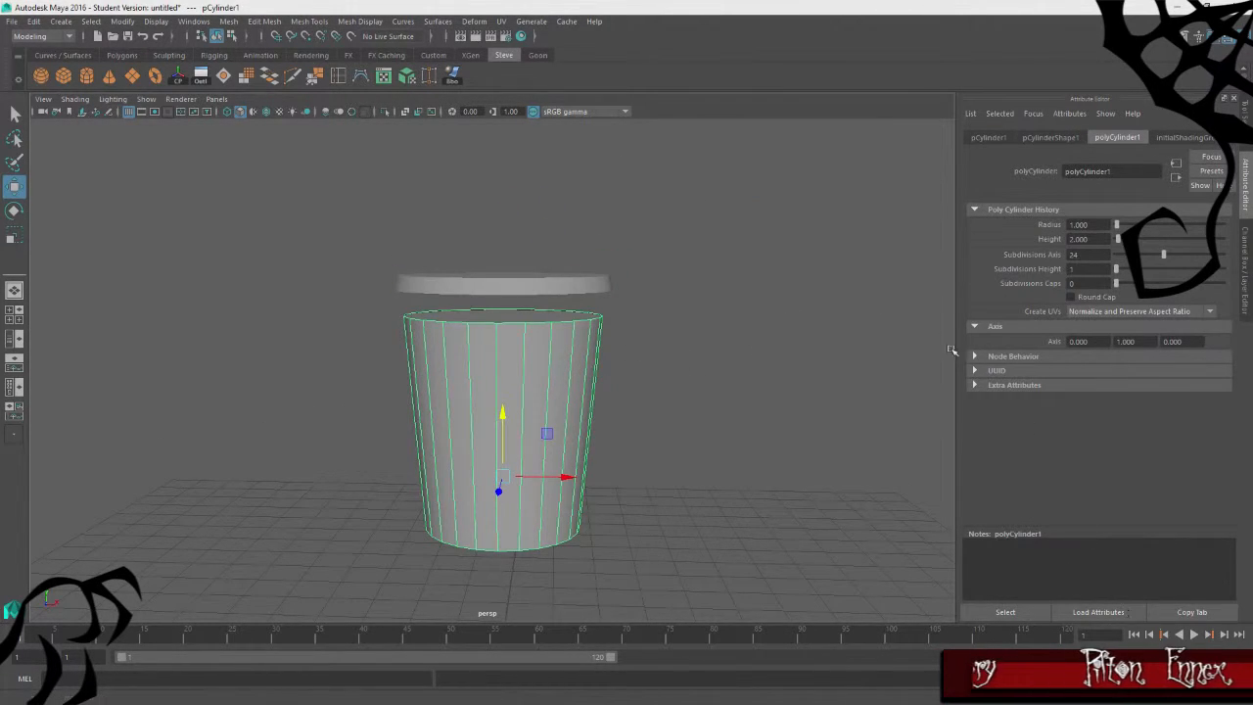
pyautogui.click(1243, 247)
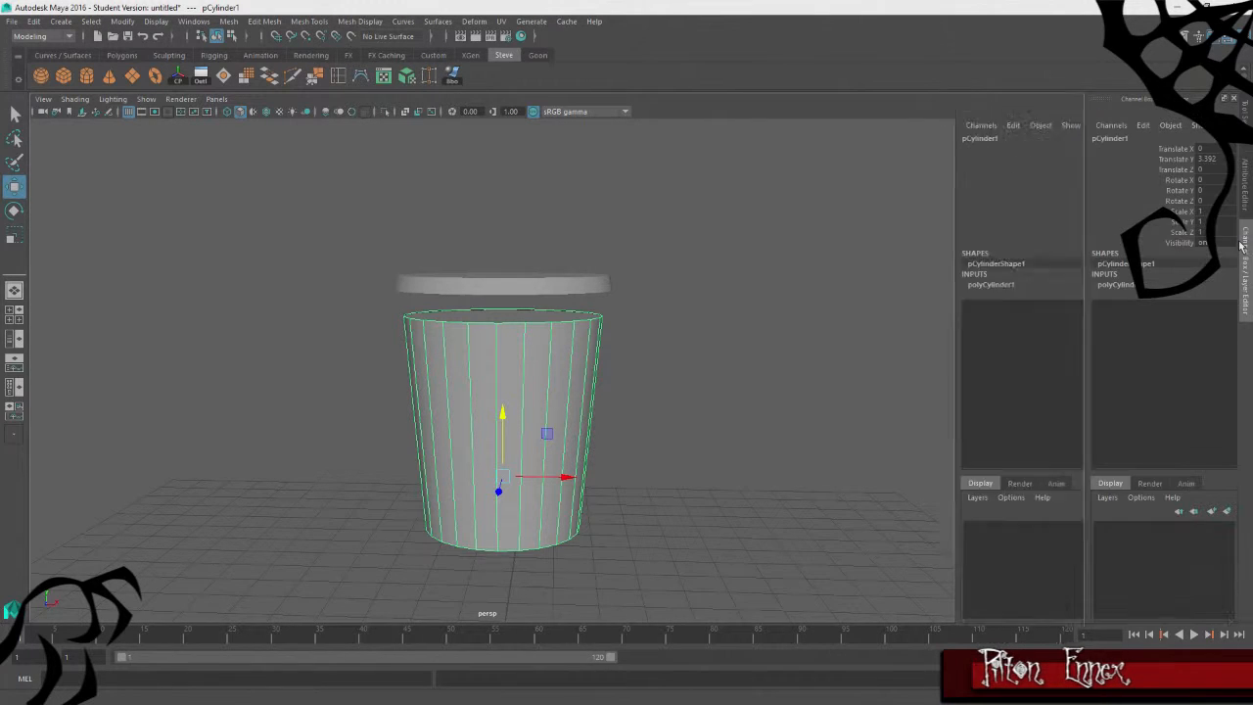
pyautogui.click(1116, 499)
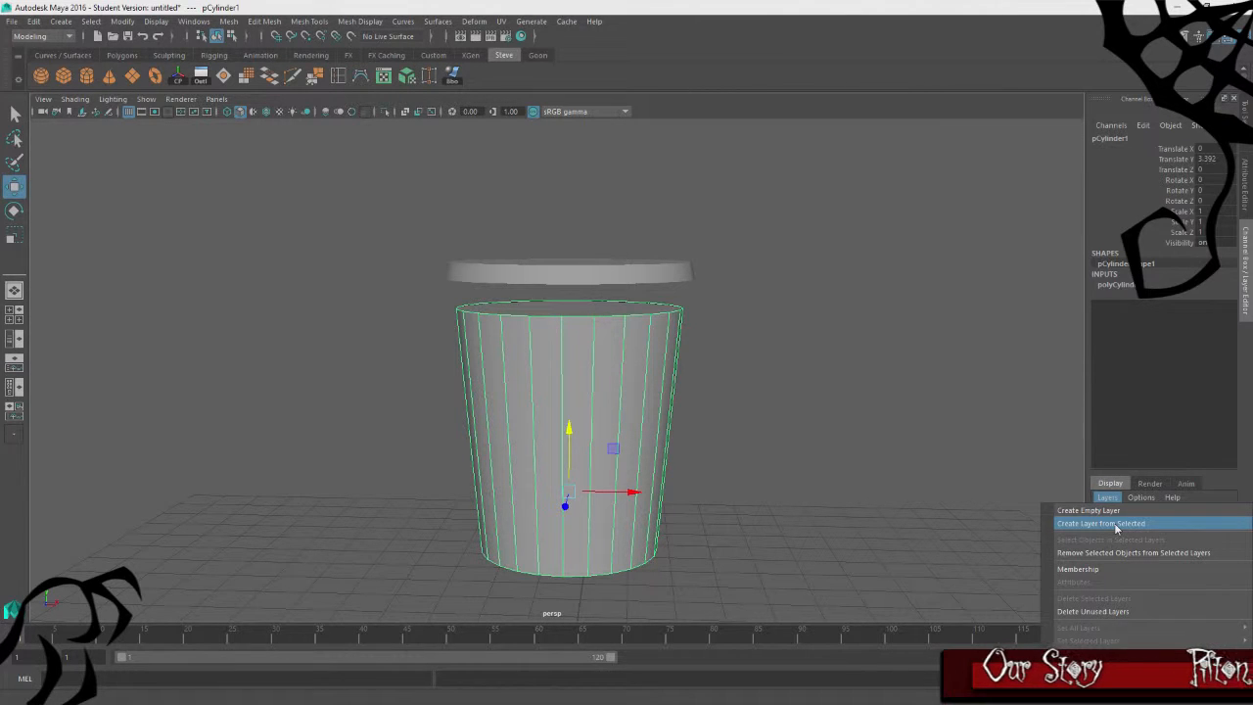
pyautogui.click(1116, 524)
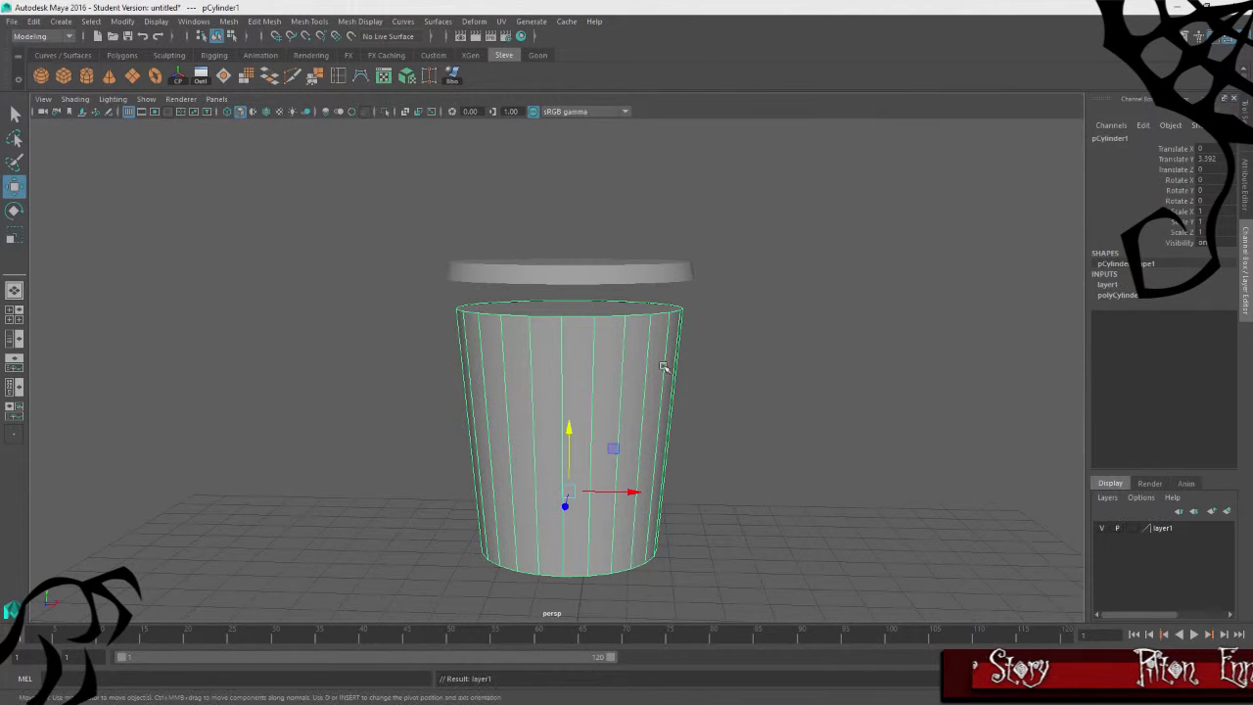
pyautogui.click(1171, 533)
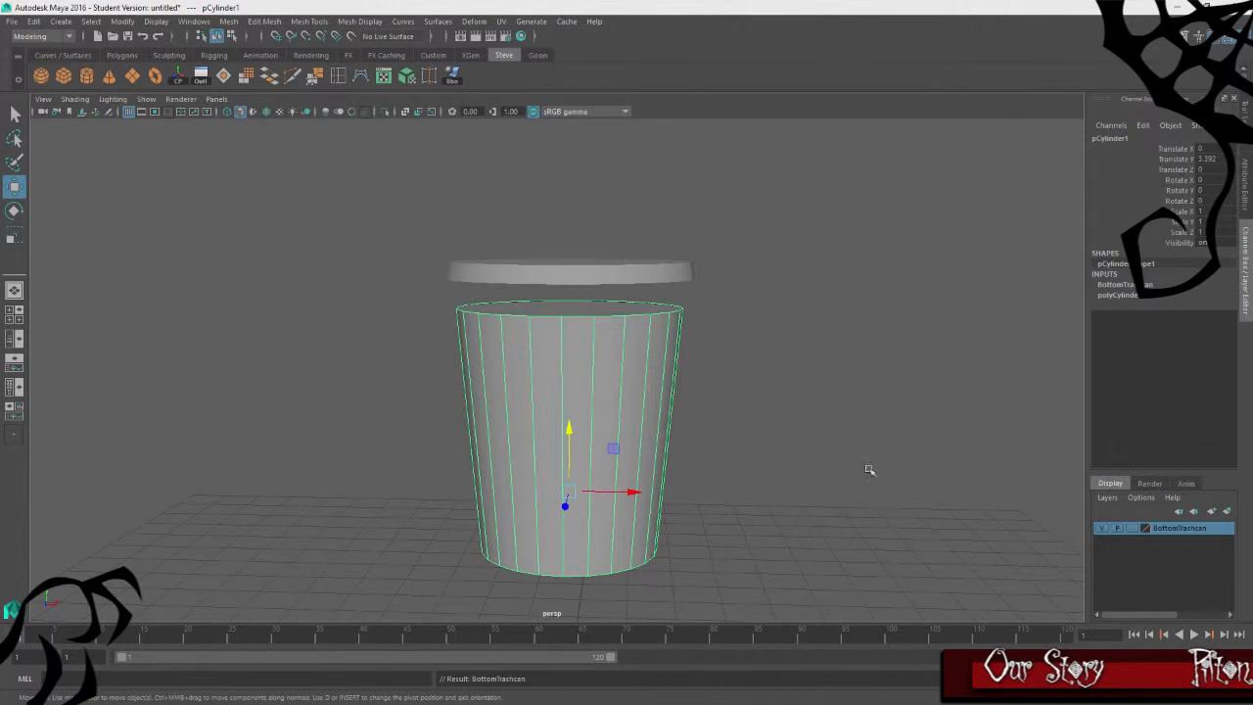
# Create a display layer from the lid cylinder and name it TrashcanLid
pyautogui.keyDown('alt'); pyautogui.moveTo(867, 470); pyautogui.dragTo(744, 431); pyautogui.keyUp('alt')
pyautogui.click(584, 268)
pyautogui.keyDown('alt'); pyautogui.moveTo(923, 461); pyautogui.dragTo(822, 494); pyautogui.keyUp('alt')
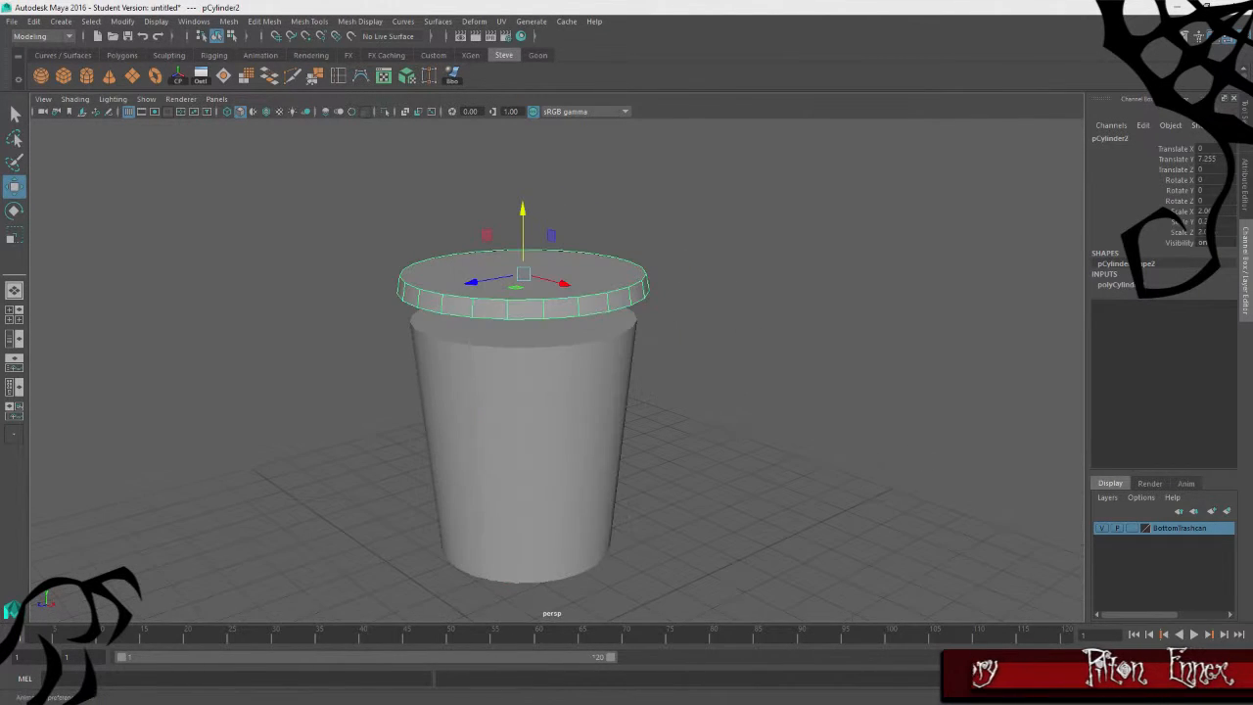
pyautogui.click(1150, 486)
pyautogui.click(1105, 483)
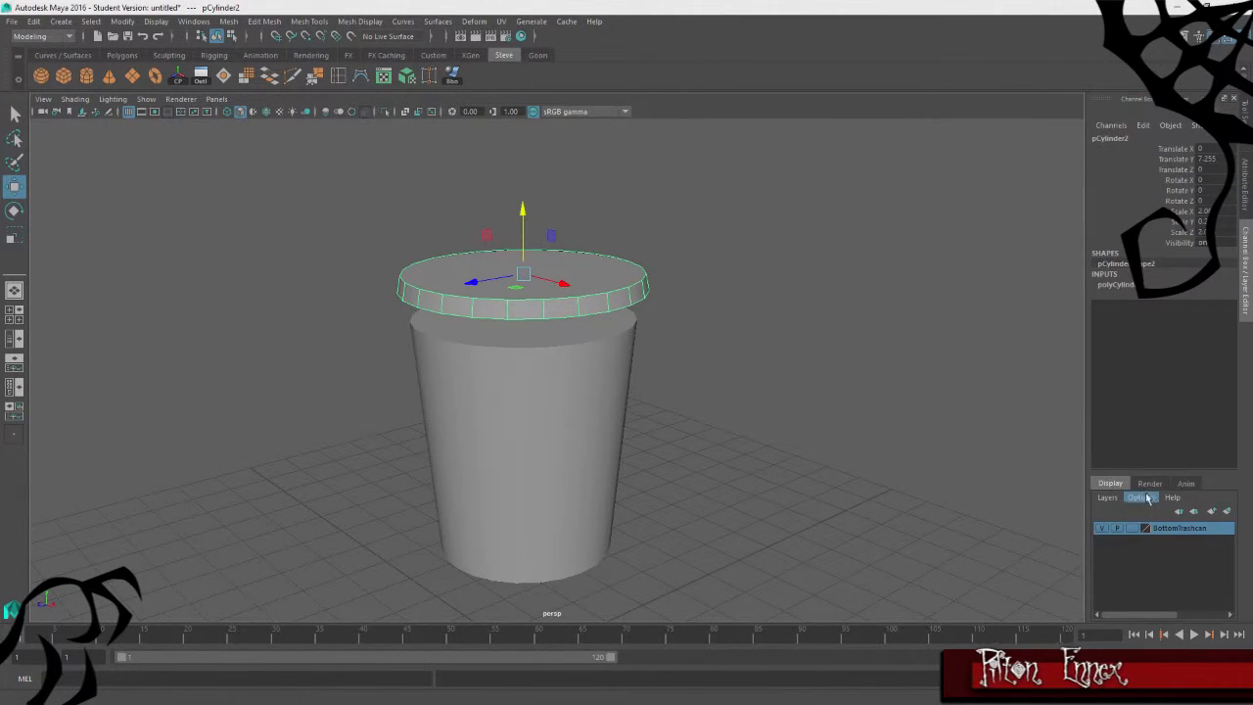
pyautogui.click(1139, 498)
pyautogui.click(1107, 497)
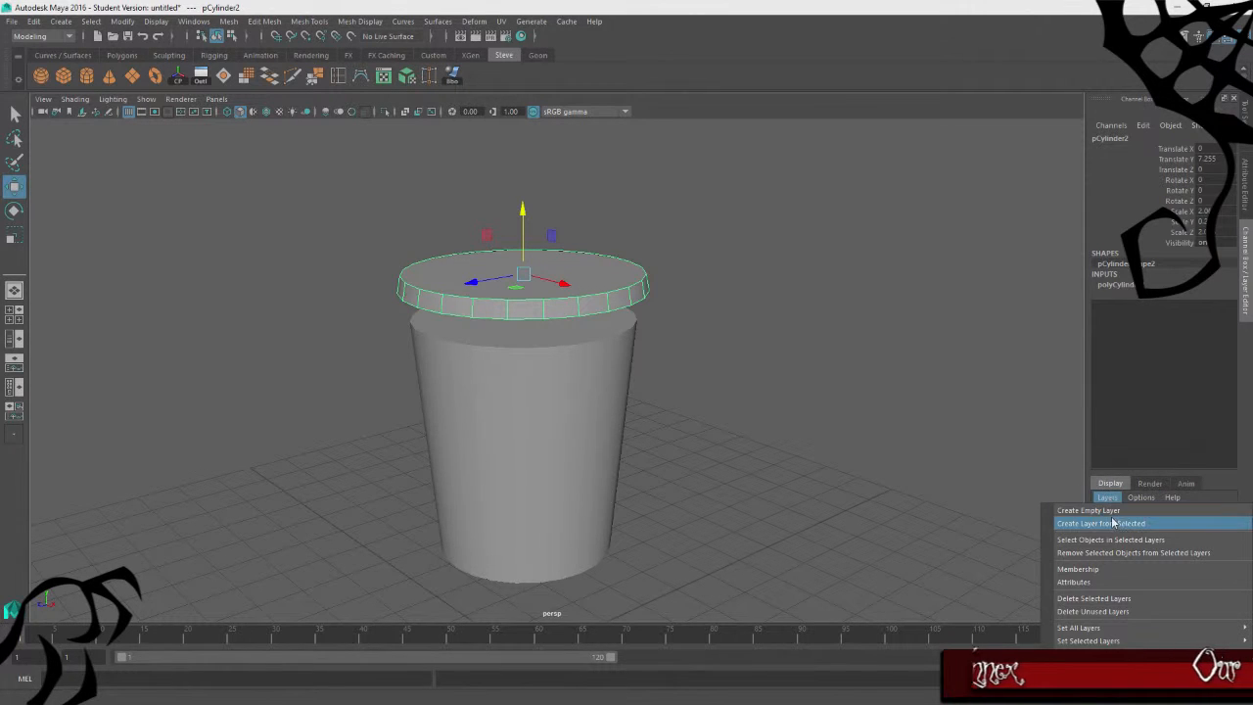
pyautogui.click(1117, 526)
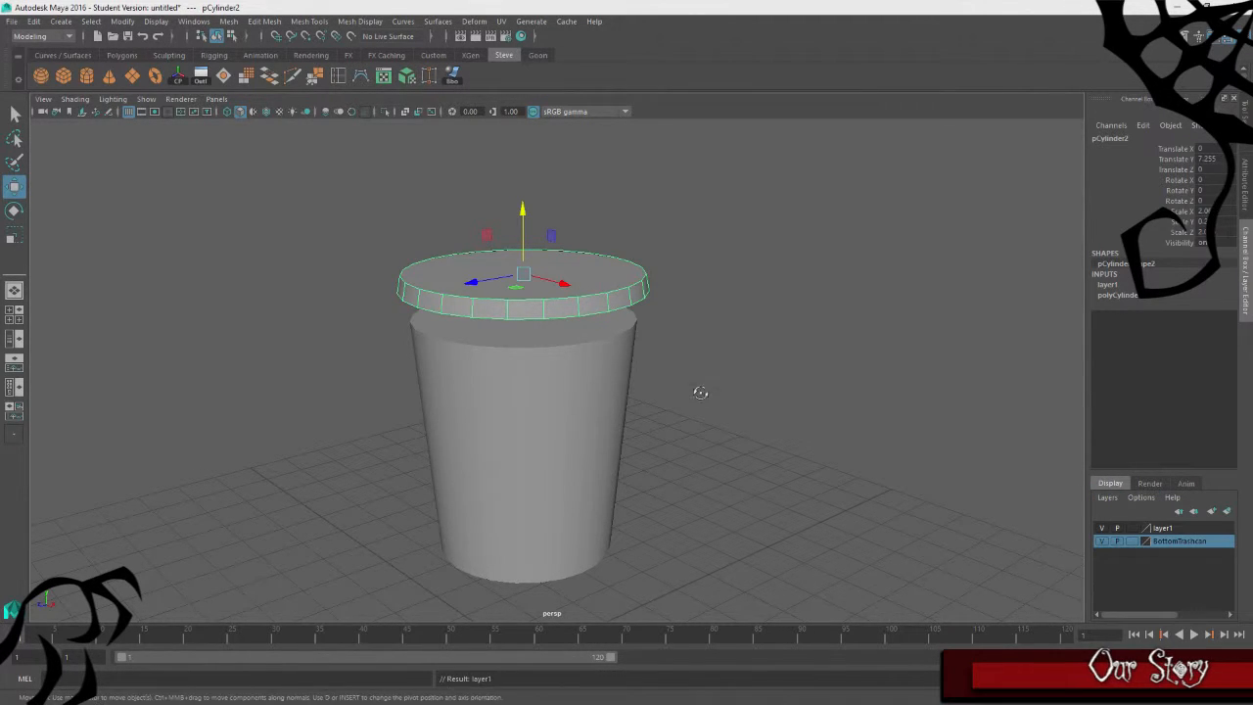
pyautogui.keyDown('alt'); pyautogui.moveTo(699, 392); pyautogui.dragTo(643, 402); pyautogui.keyUp('alt')
pyautogui.click(1162, 529)
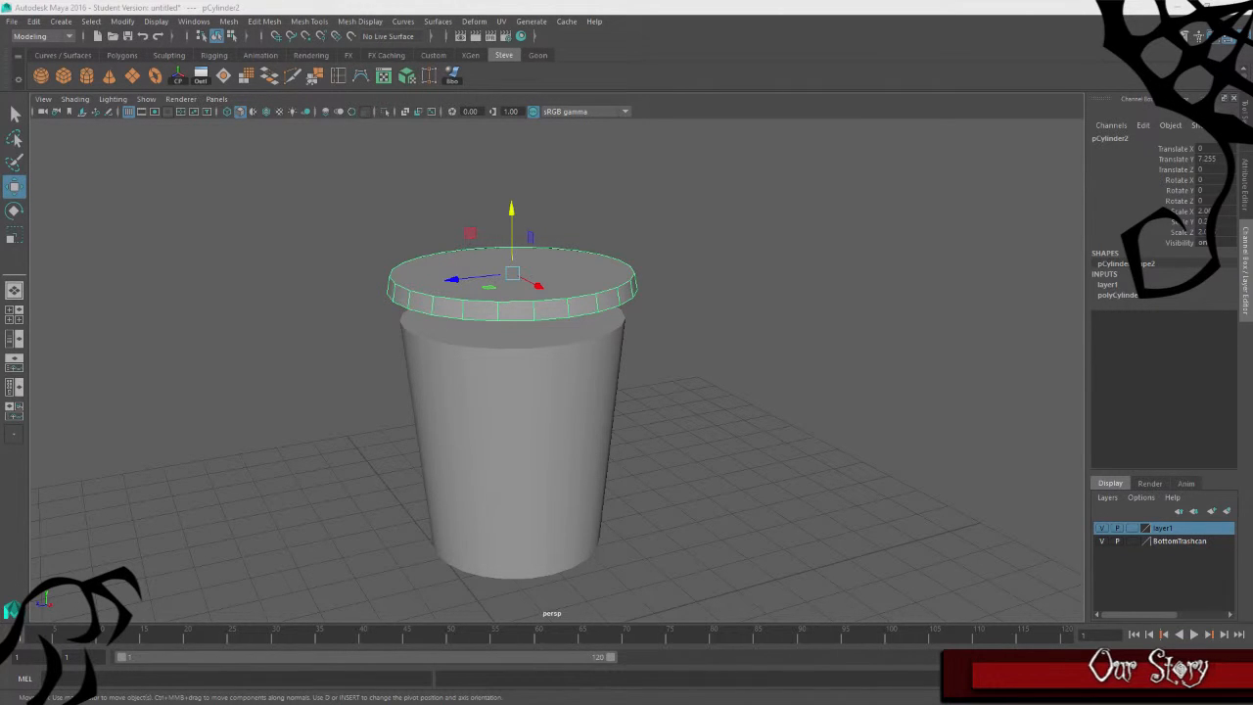
pyautogui.press('Return')
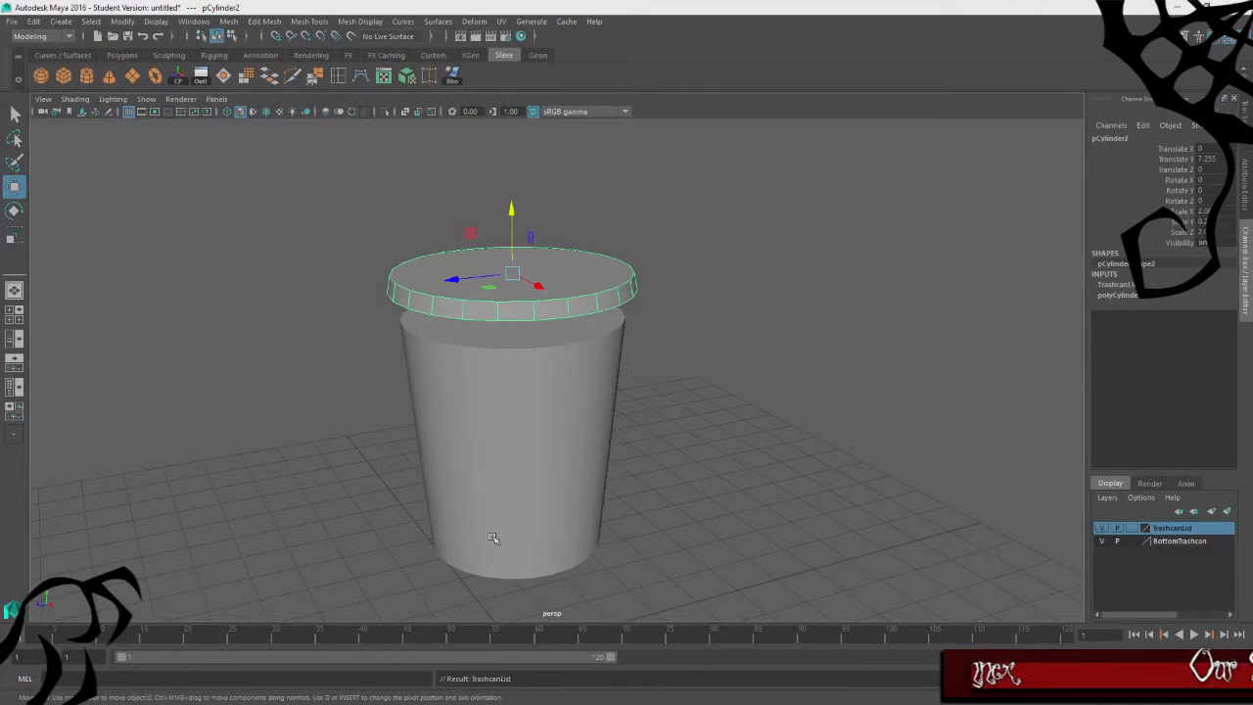
# Inspect the trash can body and lid from several angles and distances
pyautogui.keyDown('alt'); pyautogui.moveTo(358, 397); pyautogui.dragTo(317, 363); pyautogui.keyUp('alt')
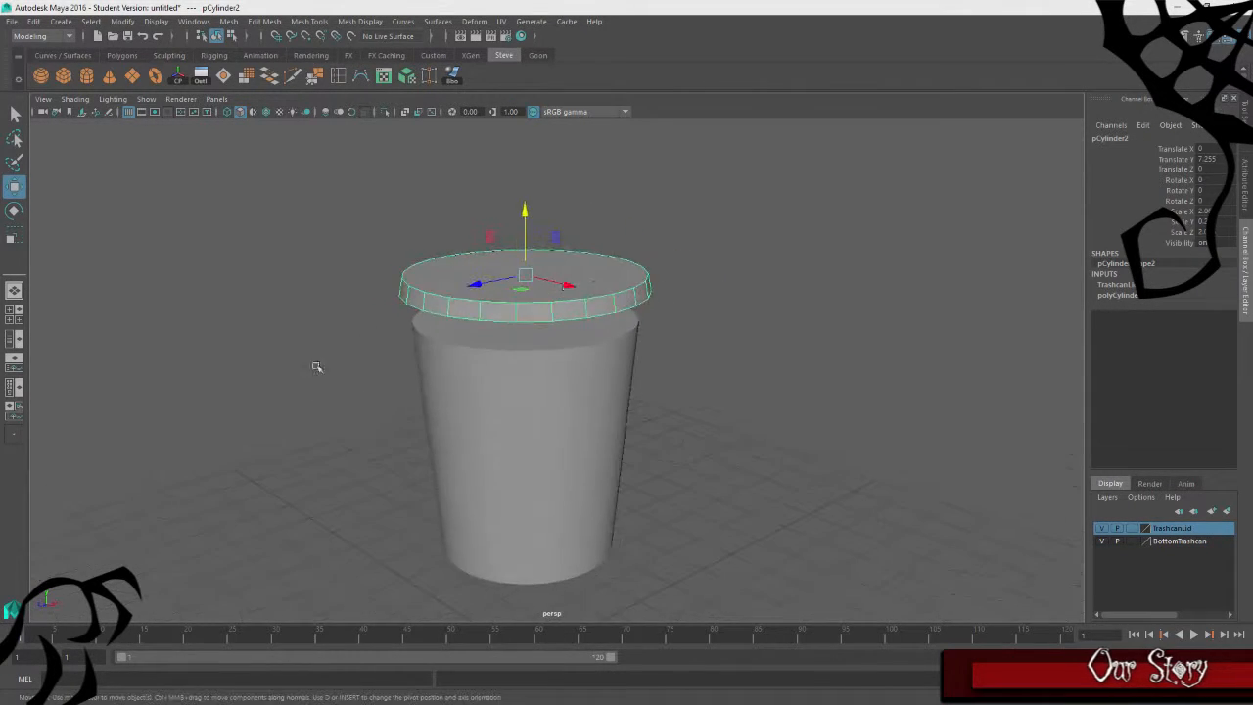
pyautogui.press('f')
pyautogui.scroll(-3, 760, 400)
pyautogui.keyDown('alt'); pyautogui.moveTo(761, 401); pyautogui.dragTo(728, 432); pyautogui.keyUp('alt')
pyautogui.scroll(-3, 734, 511)
pyautogui.keyDown('alt'); pyautogui.moveTo(734, 511); pyautogui.dragTo(688, 484); pyautogui.keyUp('alt')
pyautogui.scroll(-3, 708, 498)
pyautogui.click(674, 420)
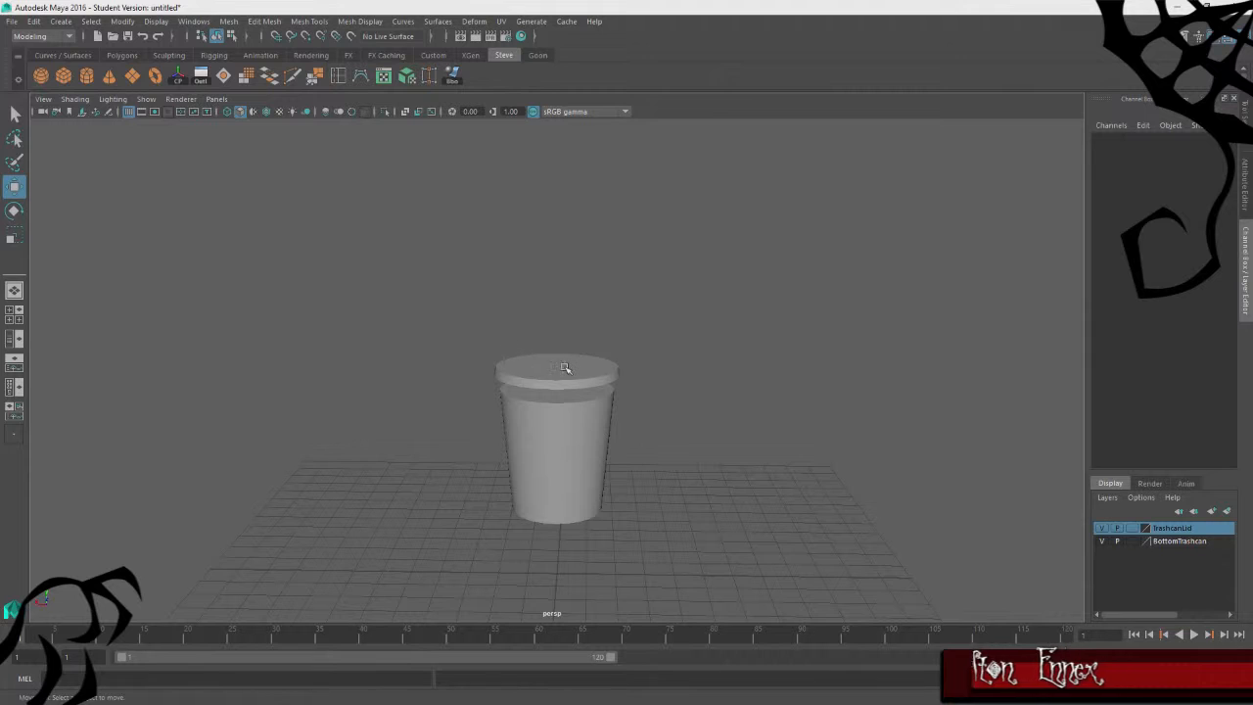
pyautogui.click(565, 367)
pyautogui.scroll(3, 682, 484)
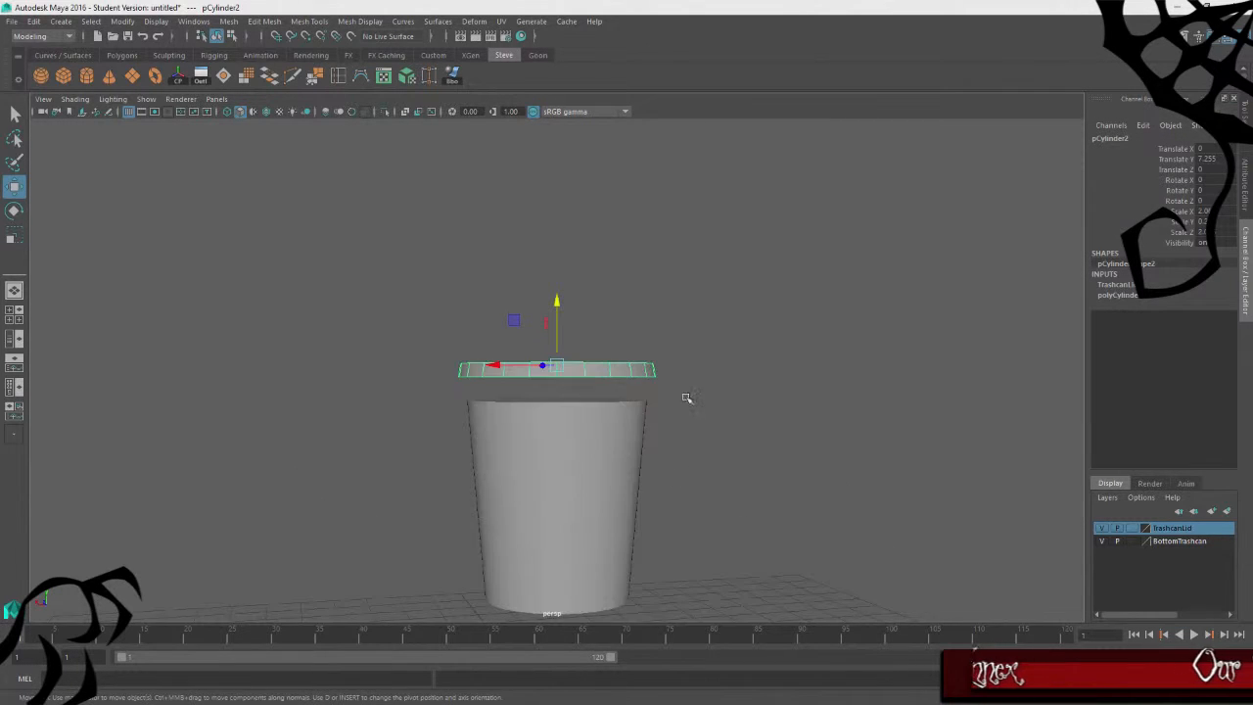
pyautogui.keyDown('alt'); pyautogui.moveTo(685, 397); pyautogui.dragTo(666, 422); pyautogui.keyUp('alt')
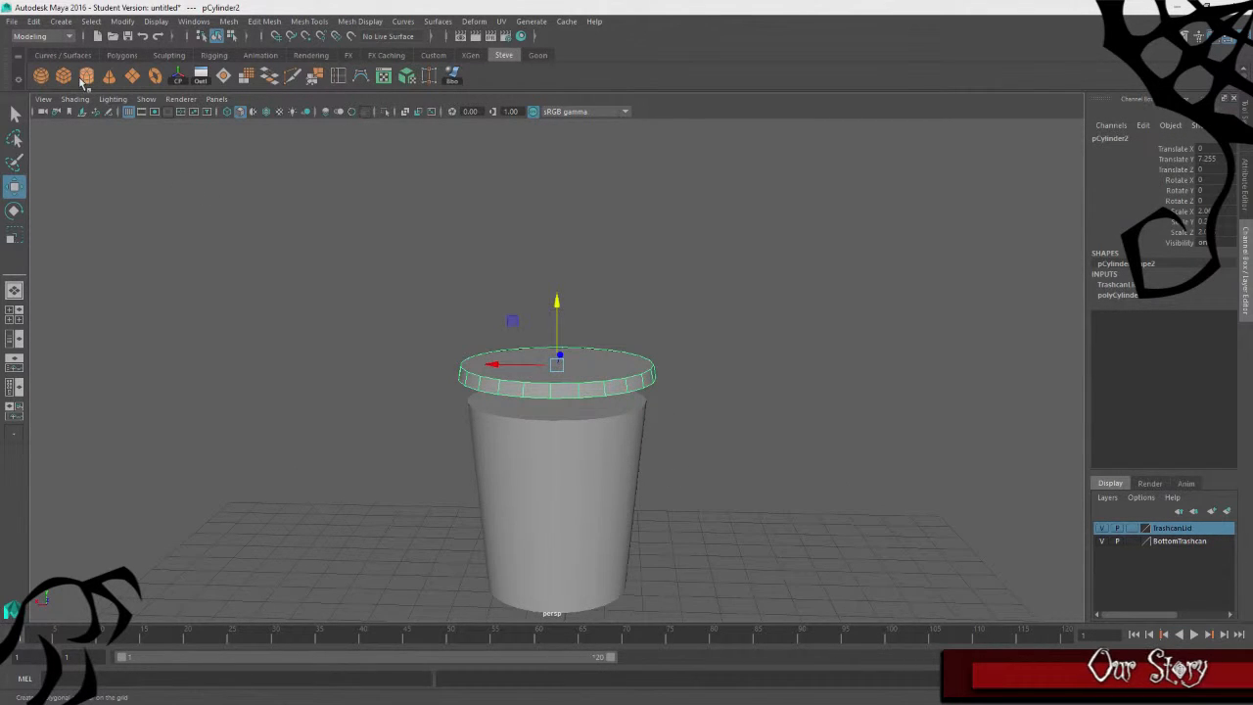
# Try a polygon torus as a lid handle, raising it onto the lid and rotating it 90 degrees about X
pyautogui.click(154, 76)
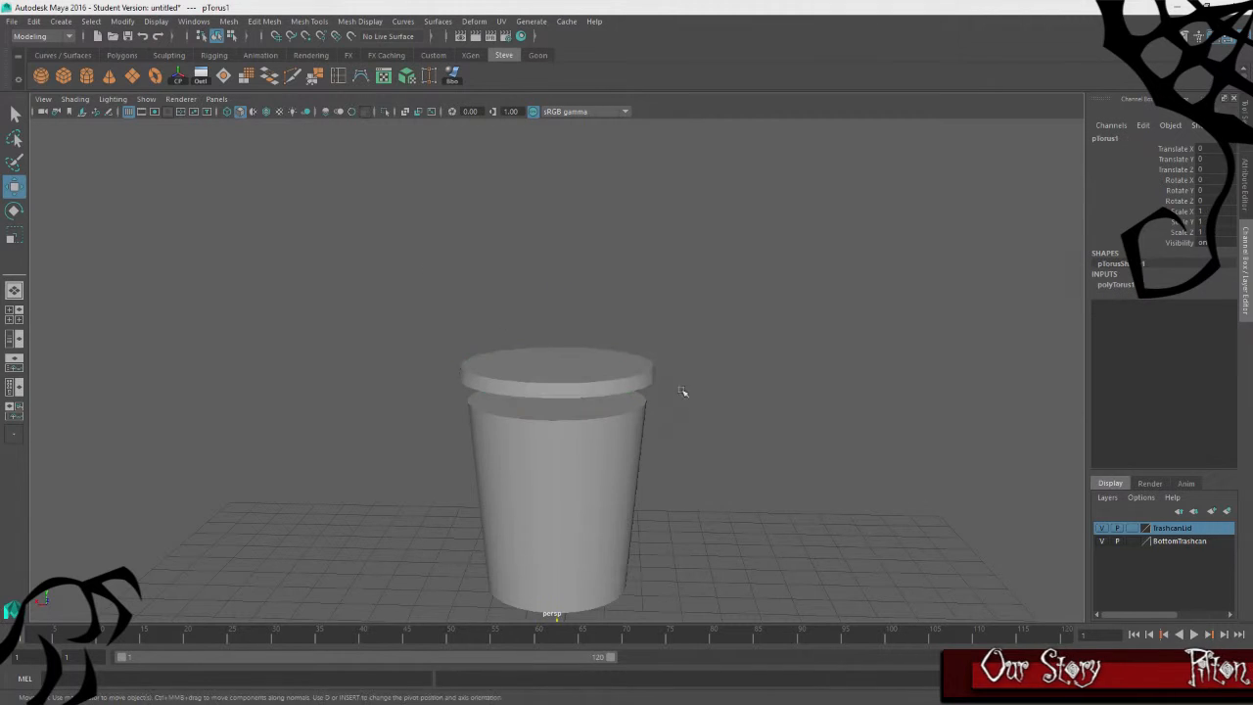
pyautogui.moveTo(557, 612); pyautogui.dragTo(588, 242)
pyautogui.press('r')
pyautogui.press('e')
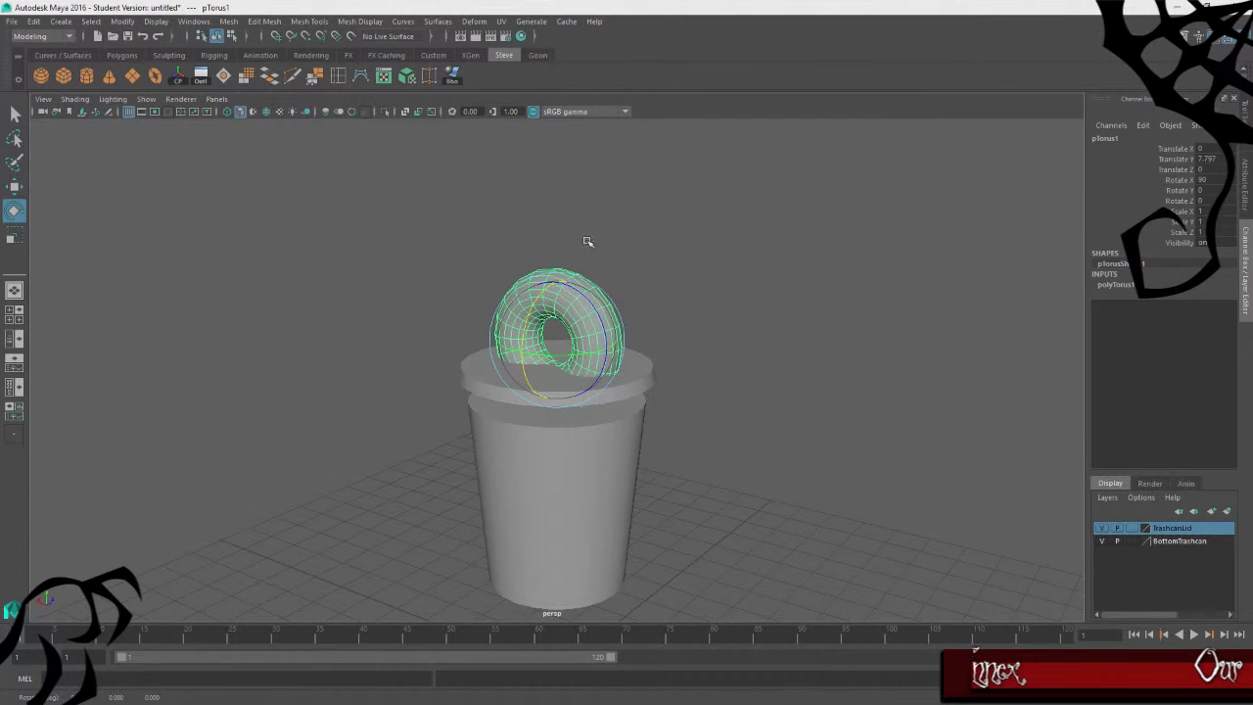
# Delete the torus standing on the lid
pyautogui.keyDown('alt'); pyautogui.moveTo(727, 353); pyautogui.dragTo(671, 345); pyautogui.keyUp('alt')
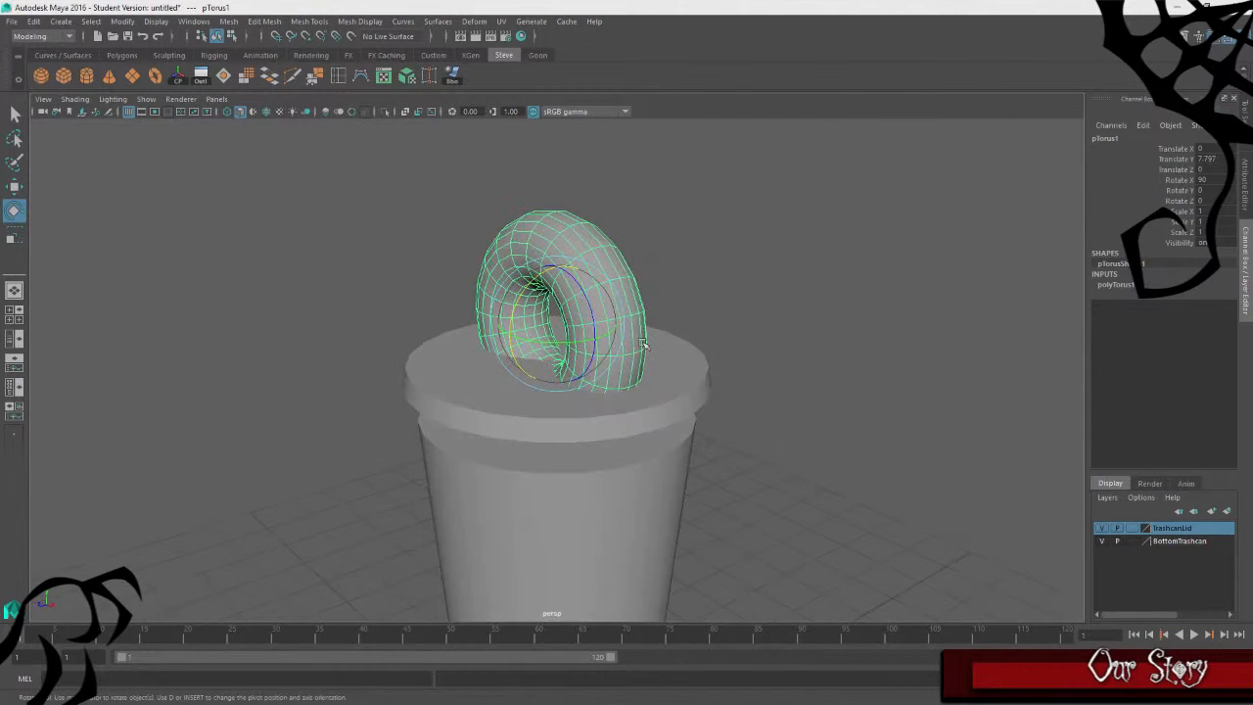
pyautogui.press('r')
pyautogui.press('w')
pyautogui.keyDown('alt'); pyautogui.moveTo(632, 271); pyautogui.dragTo(881, 433); pyautogui.keyUp('alt')
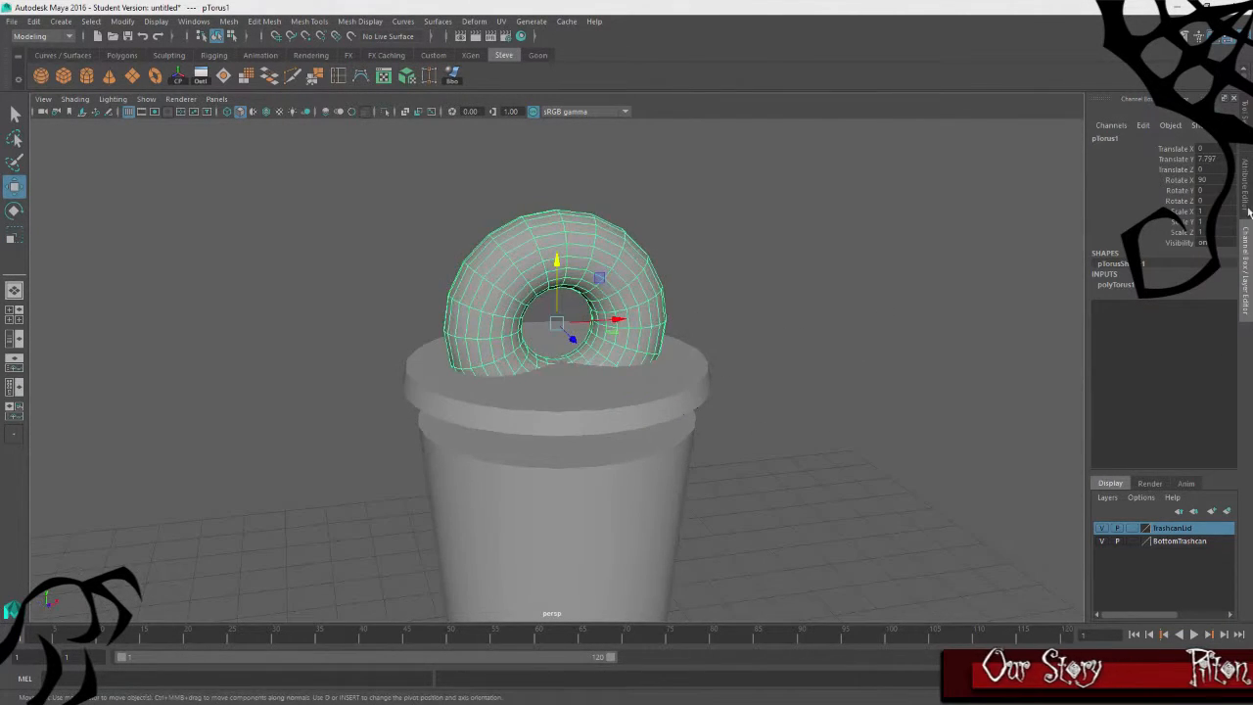
pyautogui.hotkey('ctrl', 'a')
pyautogui.keyDown('alt'); pyautogui.moveTo(774, 300); pyautogui.dragTo(587, 284); pyautogui.keyUp('alt')
pyautogui.press('Delete')
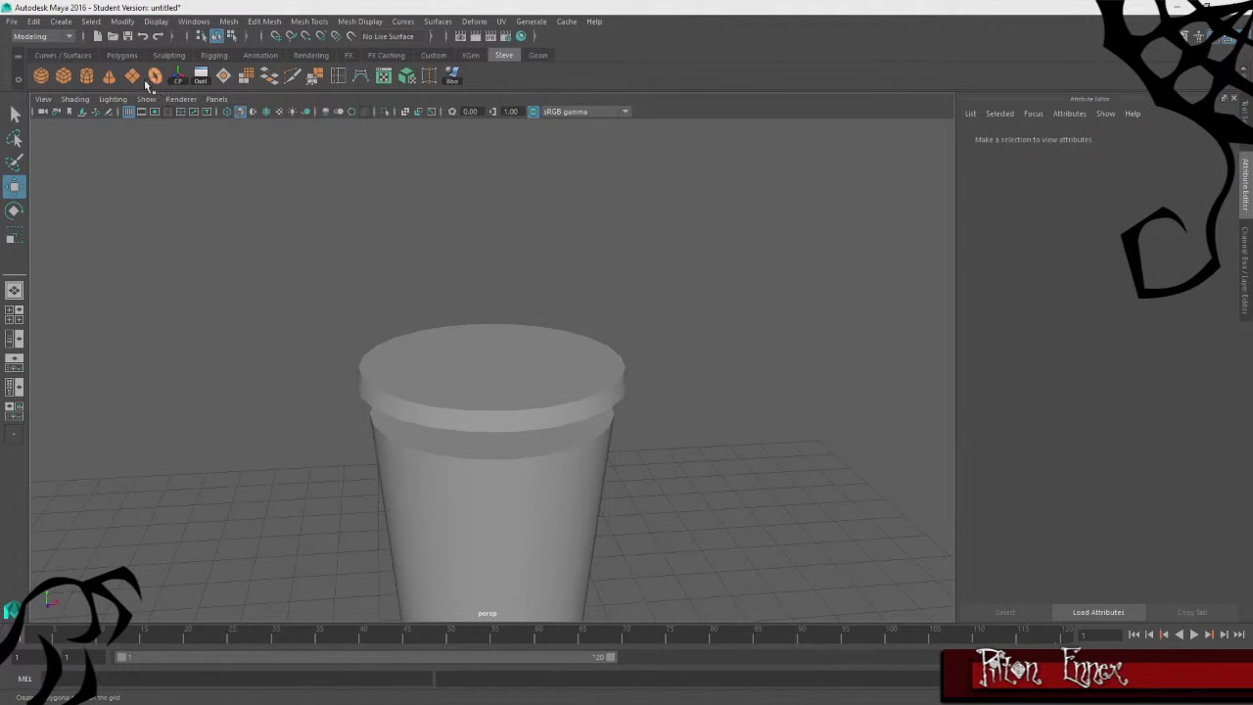
pyautogui.click(86, 76)
pyautogui.scroll(-5, 322, 355)
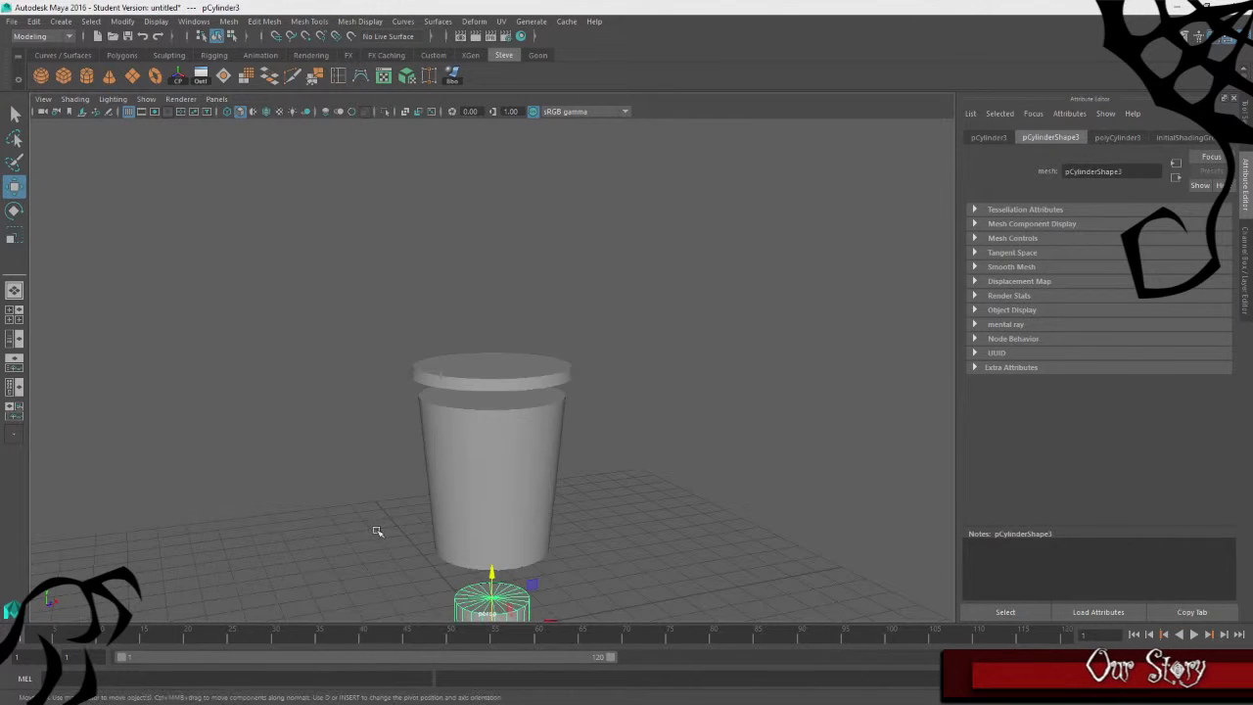
pyautogui.press('Delete')
# Create a polygon plane and move it straight up so that it floats just above the lid
pyautogui.click(132, 76)
pyautogui.keyDown('alt'); pyautogui.moveTo(215, 361); pyautogui.dragTo(610, 551); pyautogui.keyUp('alt')
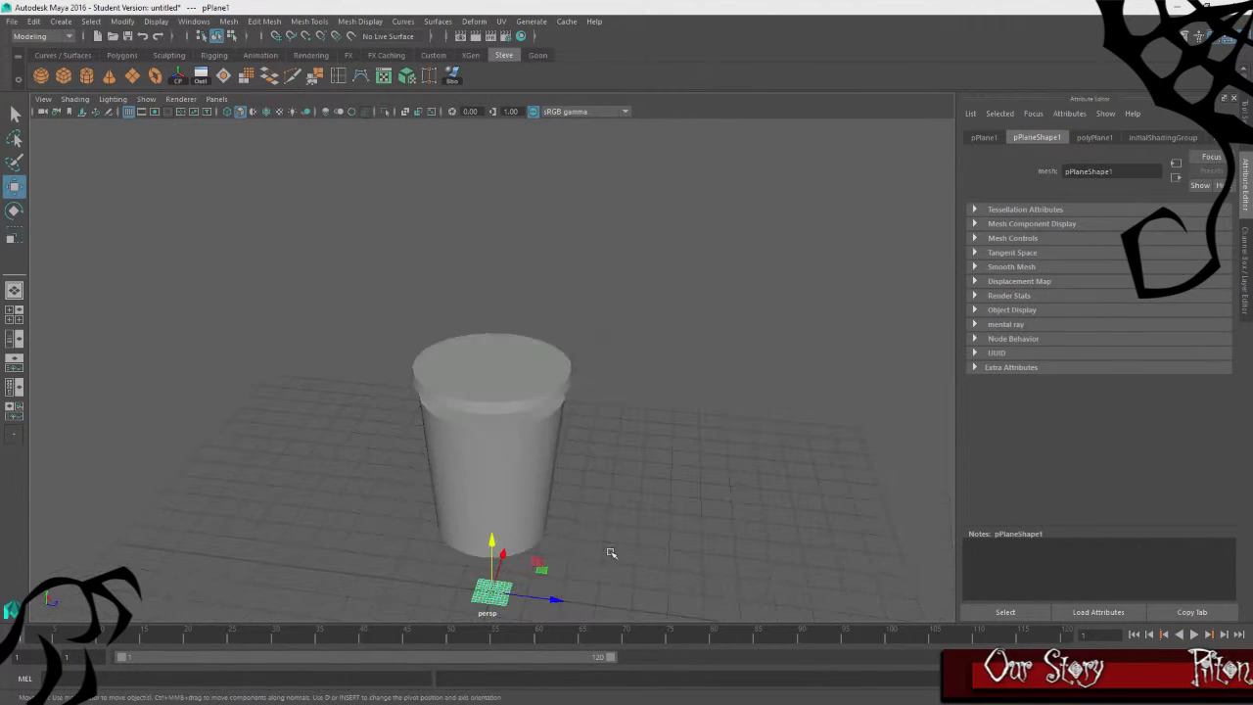
pyautogui.moveTo(487, 541); pyautogui.dragTo(489, 270)
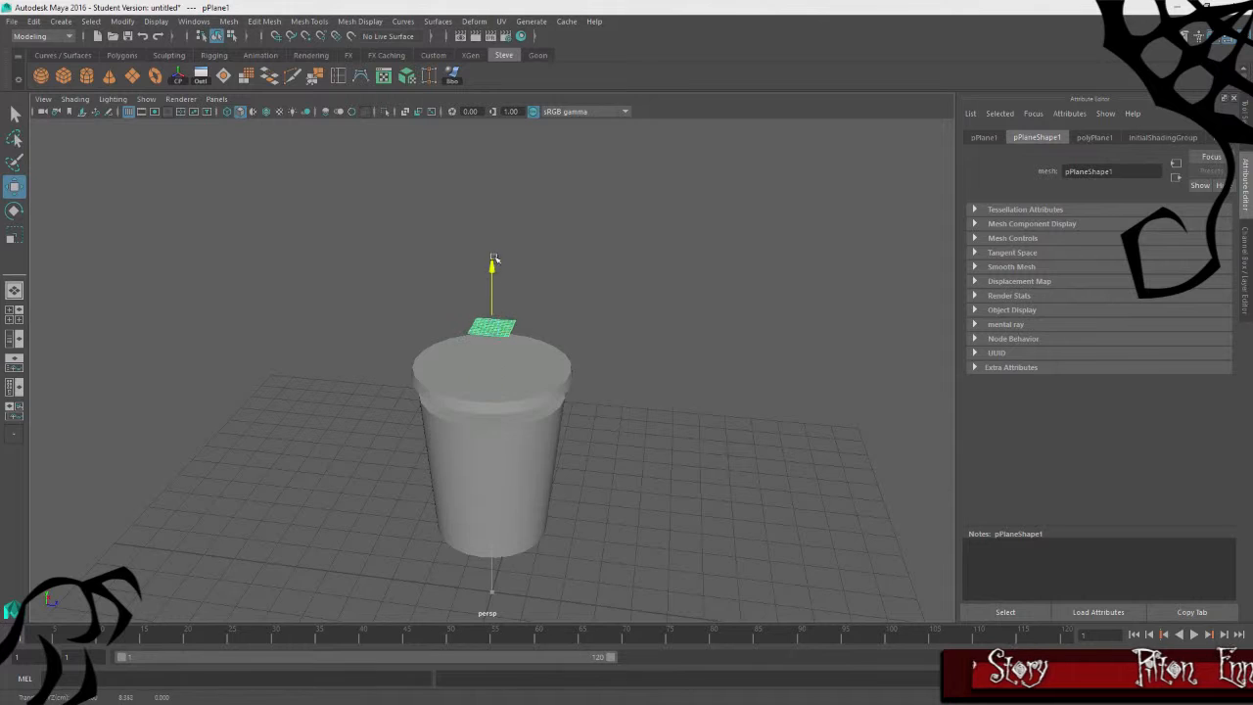
# Set the plane's width and height subdivisions to 2 and select the plane for close-up work
pyautogui.click(1096, 137)
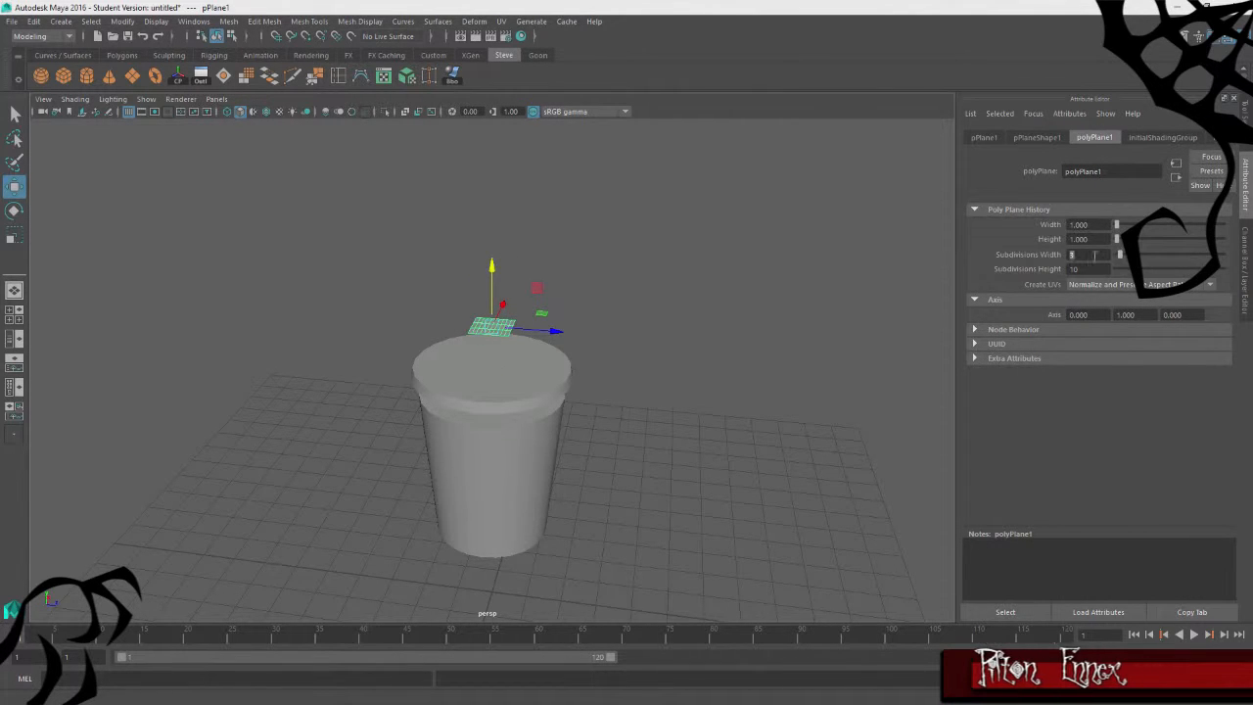
pyautogui.moveTo(1084, 269); pyautogui.dragTo(1063, 270)
pyautogui.write('2')
pyautogui.press('Return')
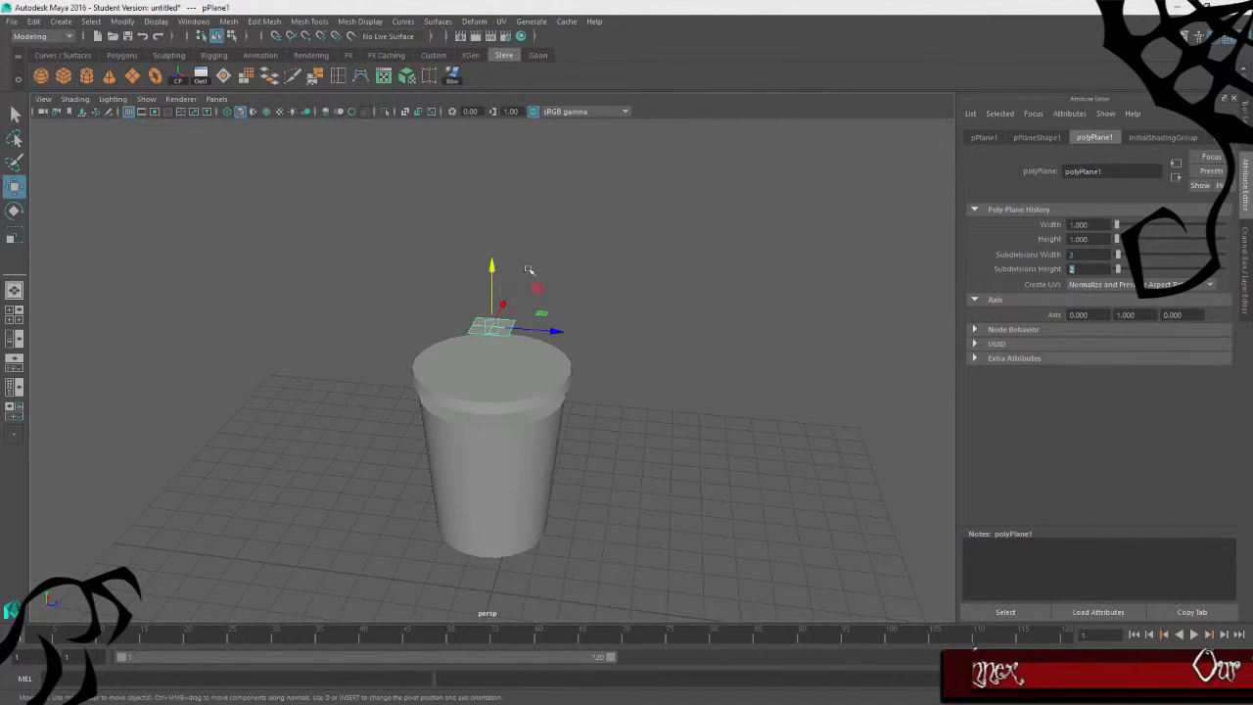
pyautogui.click(550, 251)
pyautogui.click(497, 322)
pyautogui.keyDown('alt'); pyautogui.moveTo(314, 394); pyautogui.dragTo(450, 384); pyautogui.keyUp('alt')
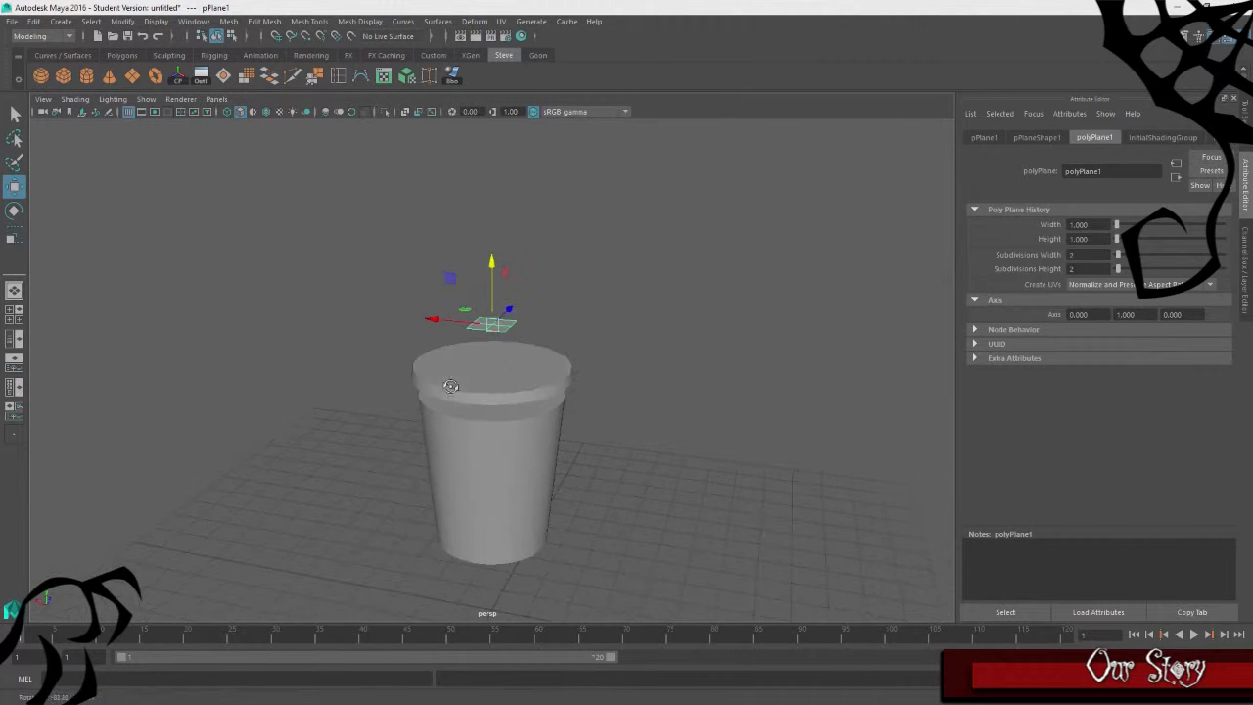
pyautogui.scroll(6, 570, 342)
pyautogui.moveTo(635, 315)
pyautogui.keyDown('alt'); pyautogui.mouseDown()
pyautogui.moveTo(621, 285)
pyautogui.moveTo(635, 312)
pyautogui.mouseUp(); pyautogui.keyUp('alt')
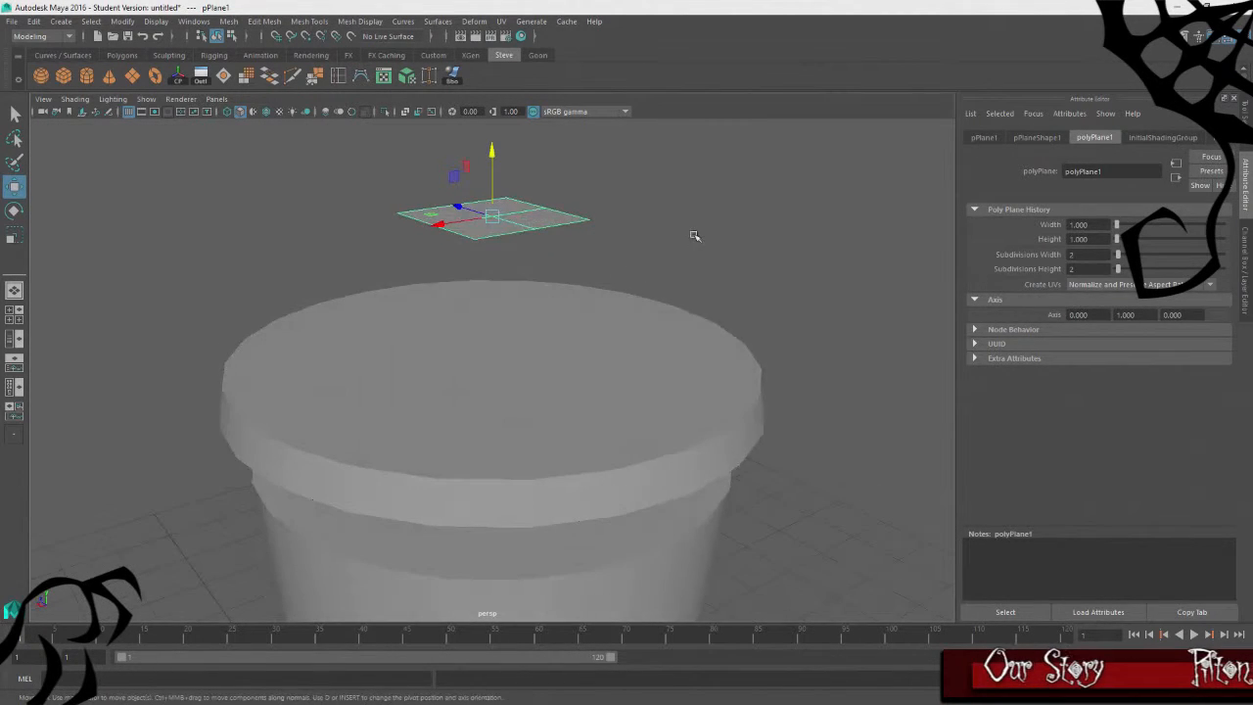
# Extrude the plane's two opposite side edges and scale the new edges outward along X to lengthen the handle's top
pyautogui.moveTo(694, 235); pyautogui.dragTo(688, 198, button='right')
pyautogui.keyDown('alt'); pyautogui.moveTo(505, 196); pyautogui.dragTo(553, 213); pyautogui.keyUp('alt')
pyautogui.click(565, 246)
pyautogui.click(599, 247)
pyautogui.click(548, 211)
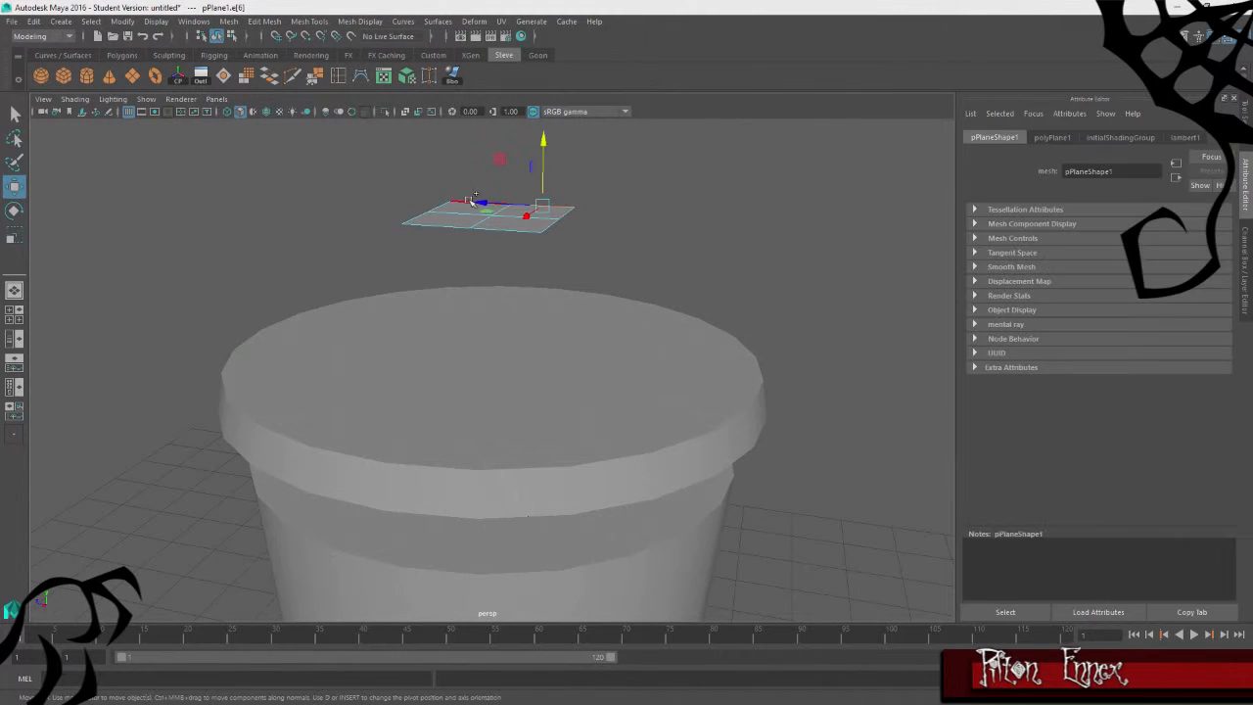
pyautogui.keyDown('alt'); pyautogui.moveTo(627, 257); pyautogui.dragTo(639, 222); pyautogui.keyUp('alt')
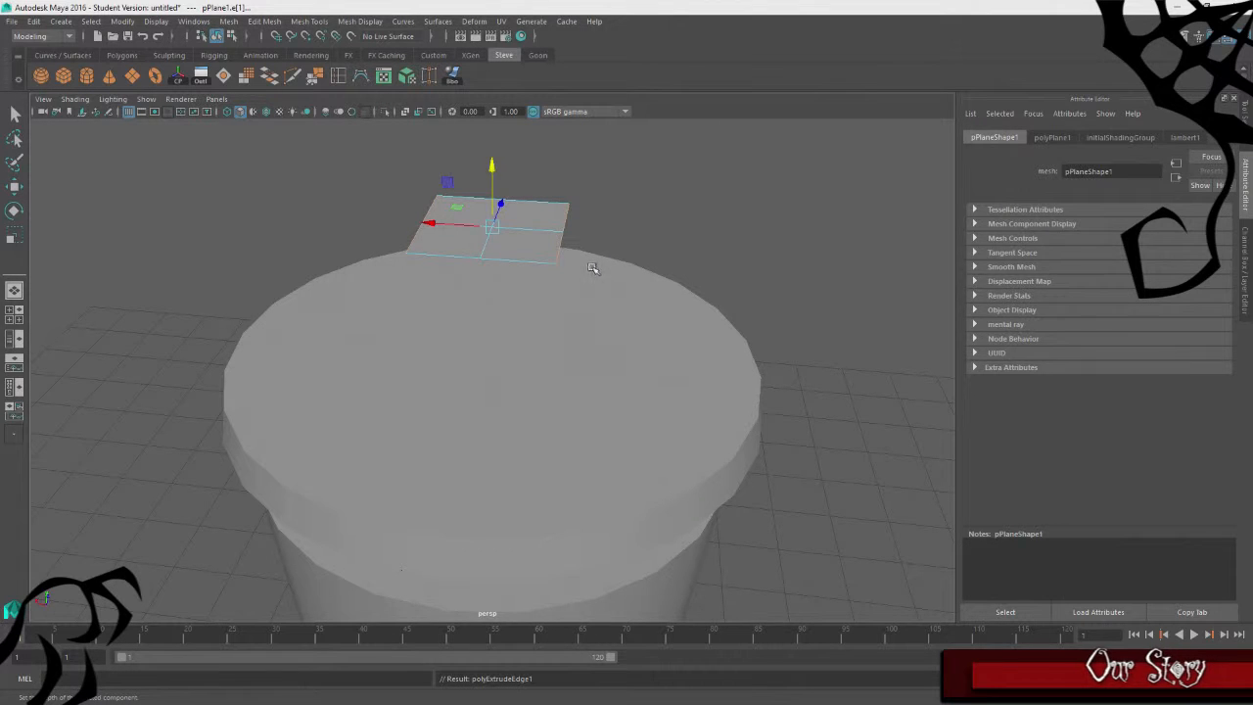
pyautogui.hotkey('ctrl', 'e')
pyautogui.moveTo(612, 219); pyautogui.dragTo(666, 224)
pyautogui.hotkey('ctrl', 'z')
pyautogui.press('r')
pyautogui.press('F8')
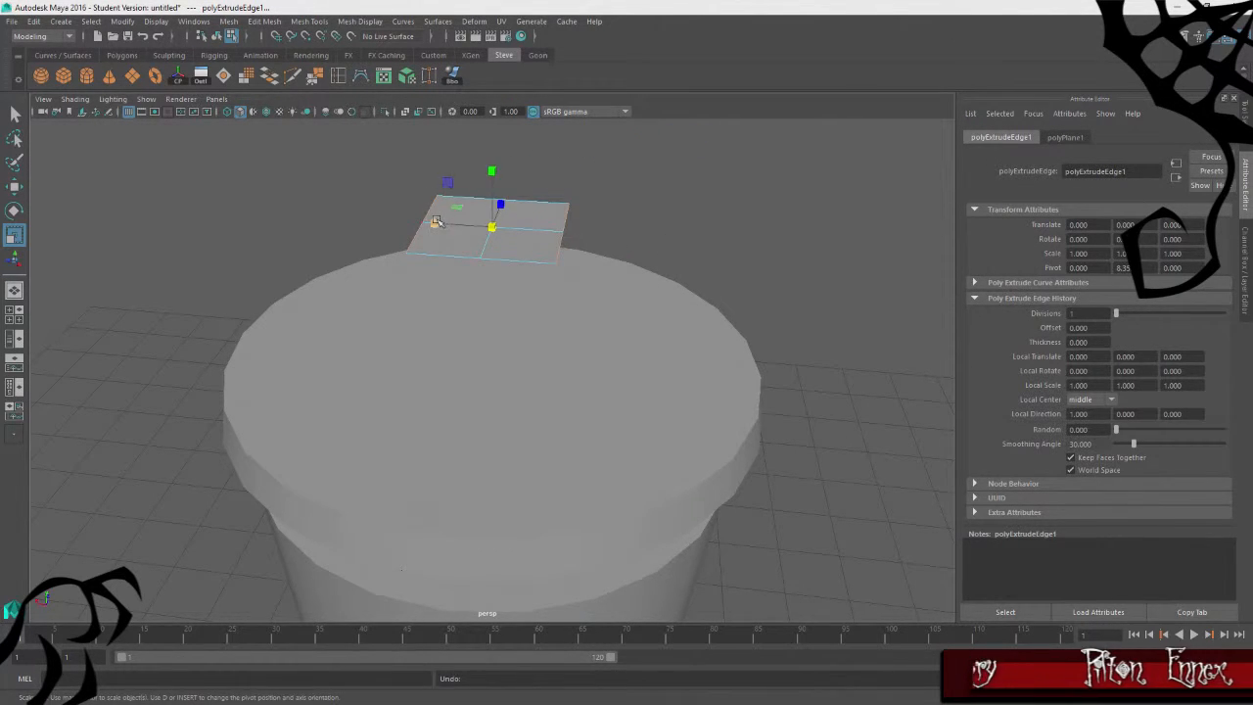
pyautogui.moveTo(435, 220); pyautogui.dragTo(368, 229)
pyautogui.keyDown('alt'); pyautogui.moveTo(746, 279); pyautogui.dragTo(752, 235); pyautogui.keyUp('alt')
pyautogui.moveTo(436, 214); pyautogui.dragTo(443, 215)
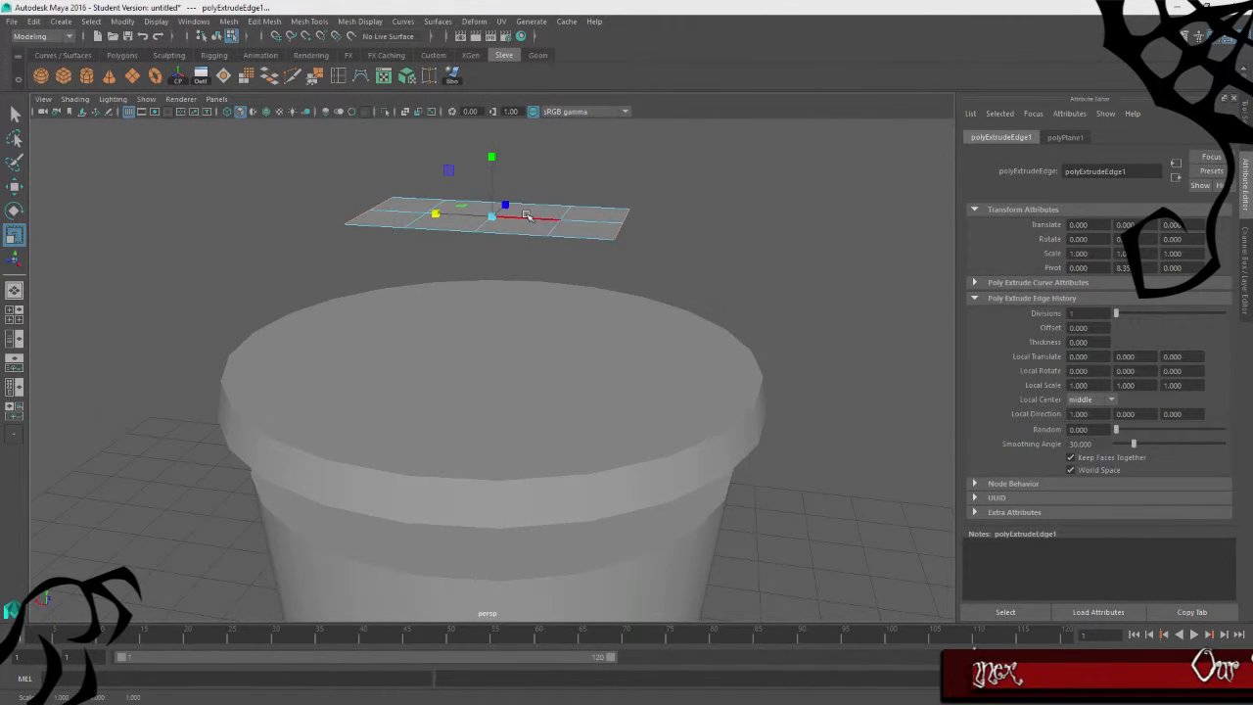
# Extrude the end edges straight down by about 0.44 to form the handle's two legs
pyautogui.hotkey('ctrl', 'e')
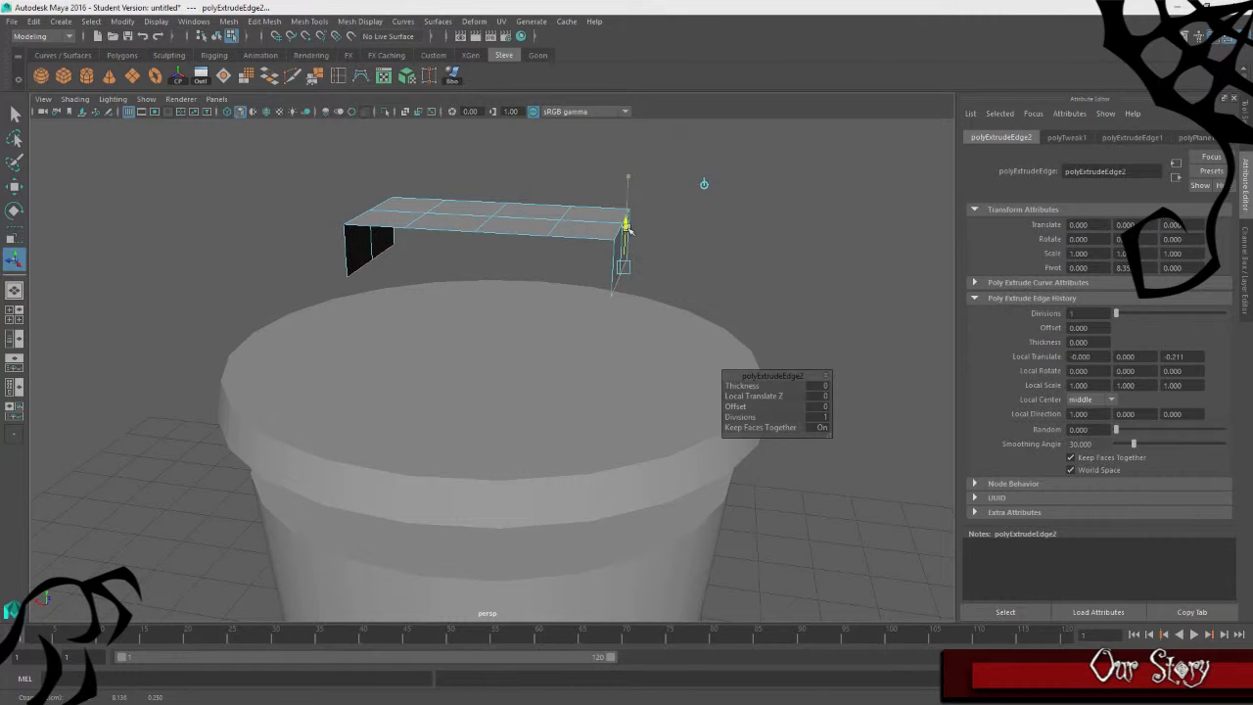
pyautogui.keyDown('alt'); pyautogui.moveTo(626, 230); pyautogui.dragTo(799, 225); pyautogui.keyUp('alt')
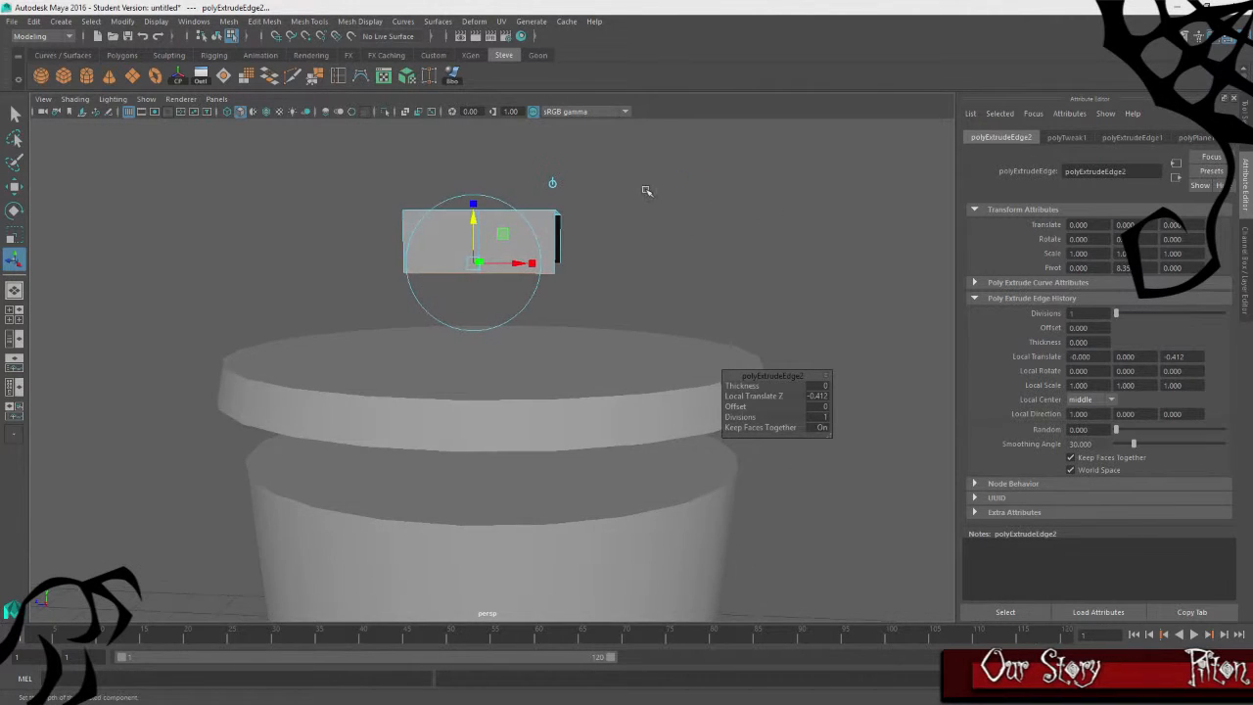
pyautogui.keyDown('alt'); pyautogui.moveTo(646, 190); pyautogui.dragTo(539, 192); pyautogui.keyUp('alt')
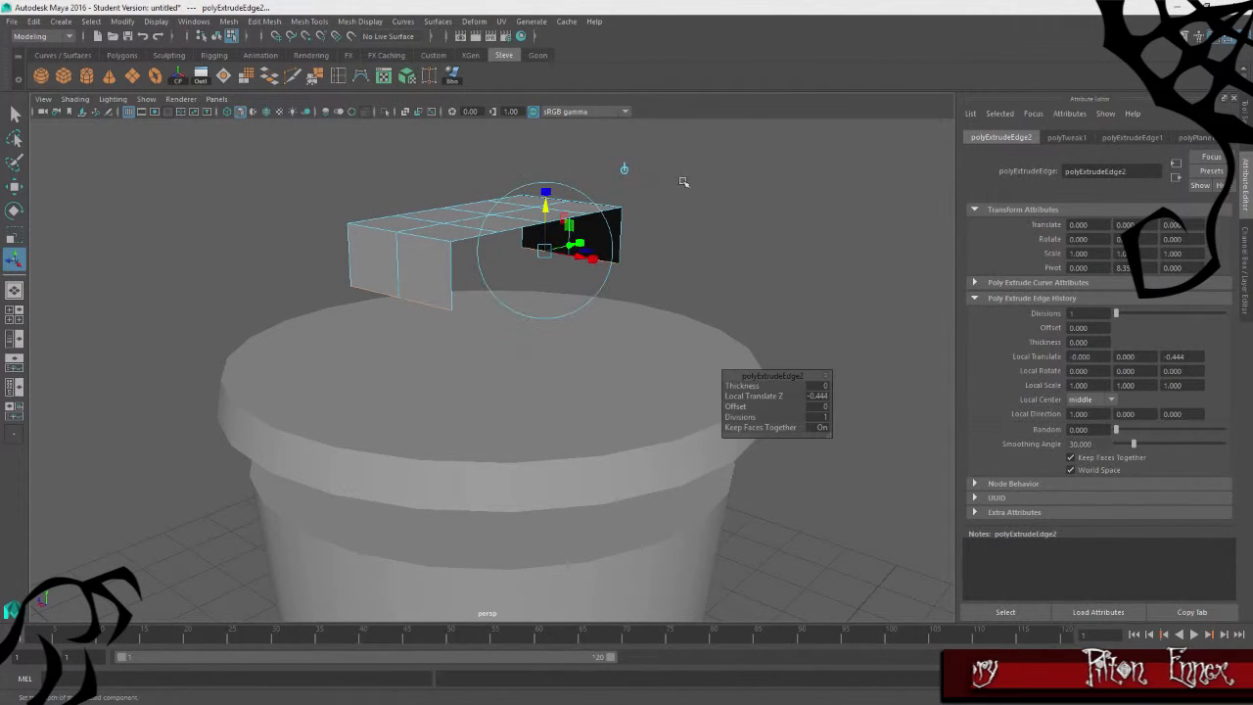
# Scale the whole handle slightly narrower along Z in object mode
pyautogui.moveTo(683, 181); pyautogui.dragTo(726, 164, button='right')
pyautogui.keyDown('alt'); pyautogui.moveTo(646, 245); pyautogui.dragTo(489, 250); pyautogui.keyUp('alt')
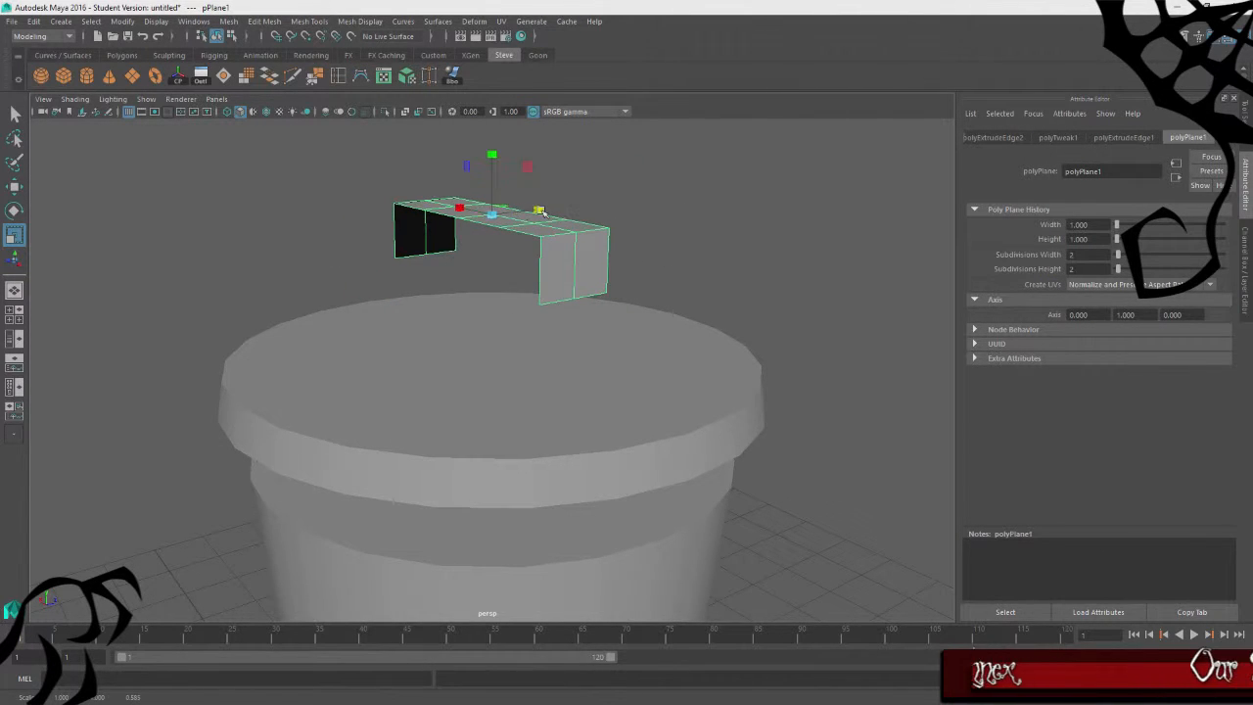
pyautogui.keyDown('alt'); pyautogui.moveTo(544, 213); pyautogui.dragTo(747, 252); pyautogui.keyUp('alt')
pyautogui.click(734, 250)
# Extrude all the handle's faces, move them slightly down and scale them inward along X to give the handle thickness
pyautogui.moveTo(605, 249); pyautogui.dragTo(577, 228, button='right')
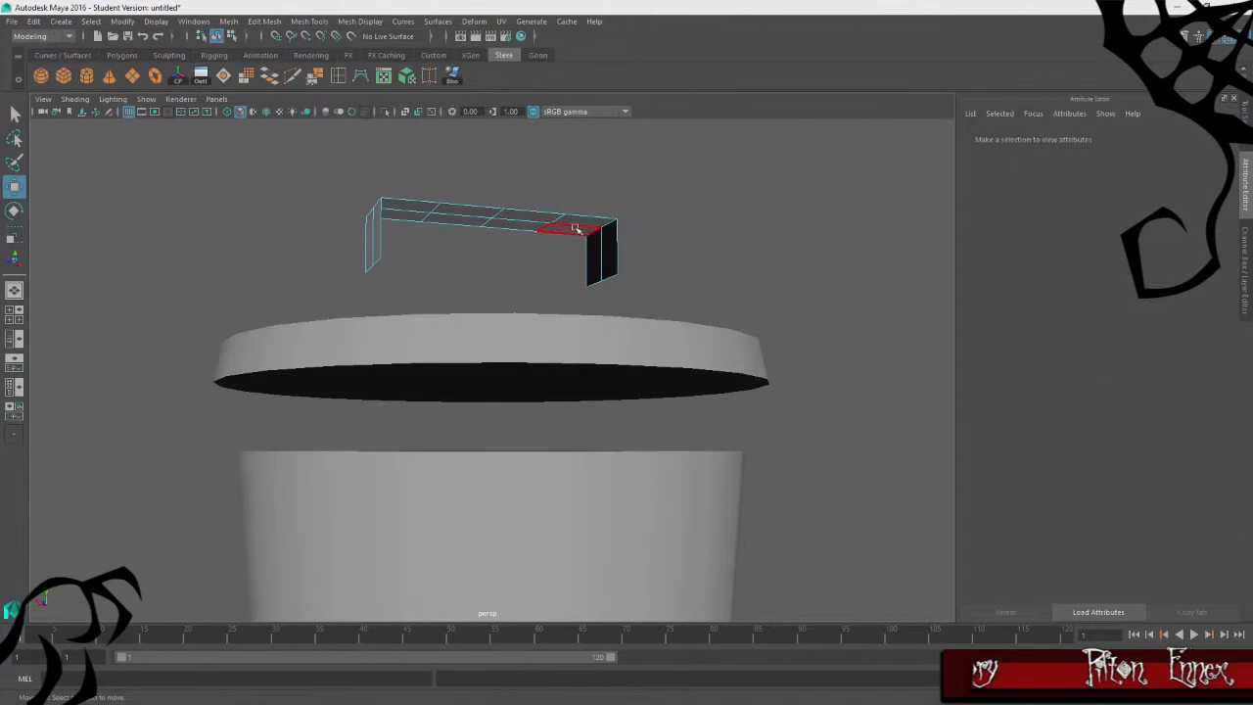
pyautogui.click(578, 228)
pyautogui.keyDown('alt'); pyautogui.moveTo(577, 228); pyautogui.dragTo(679, 229); pyautogui.keyUp('alt')
pyautogui.hotkey('ctrl', 'e')
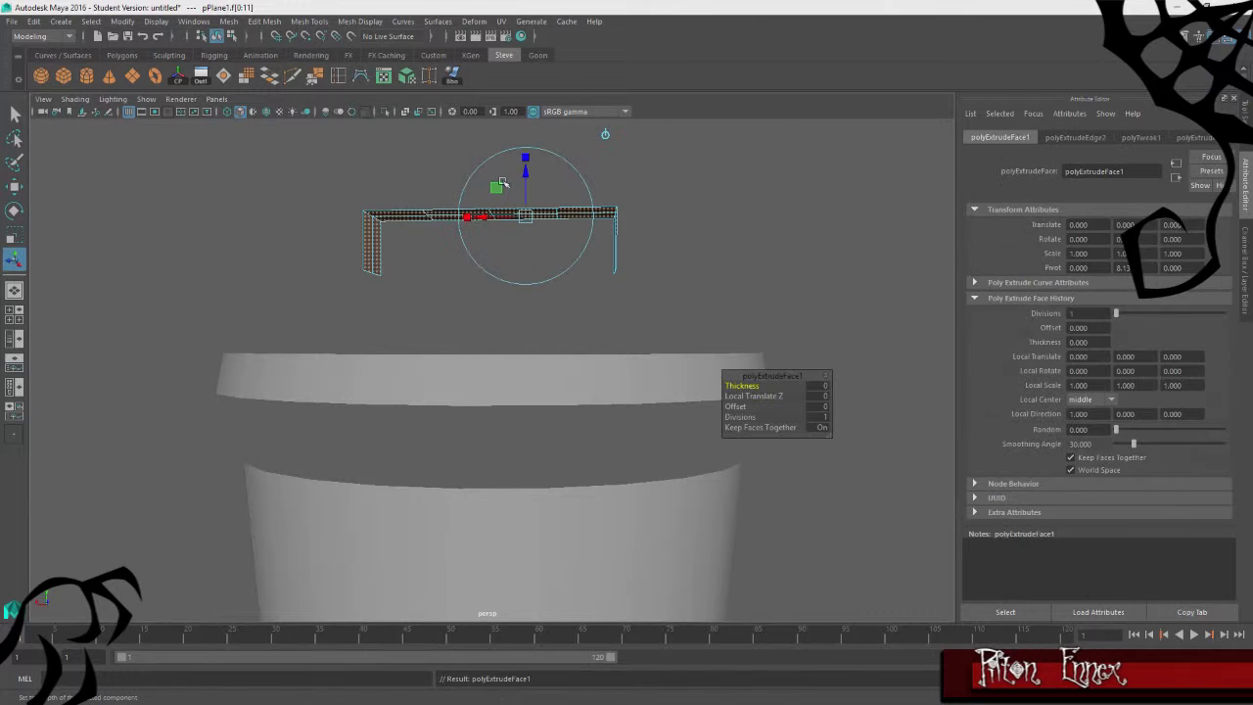
pyautogui.moveTo(526, 171); pyautogui.dragTo(526, 180)
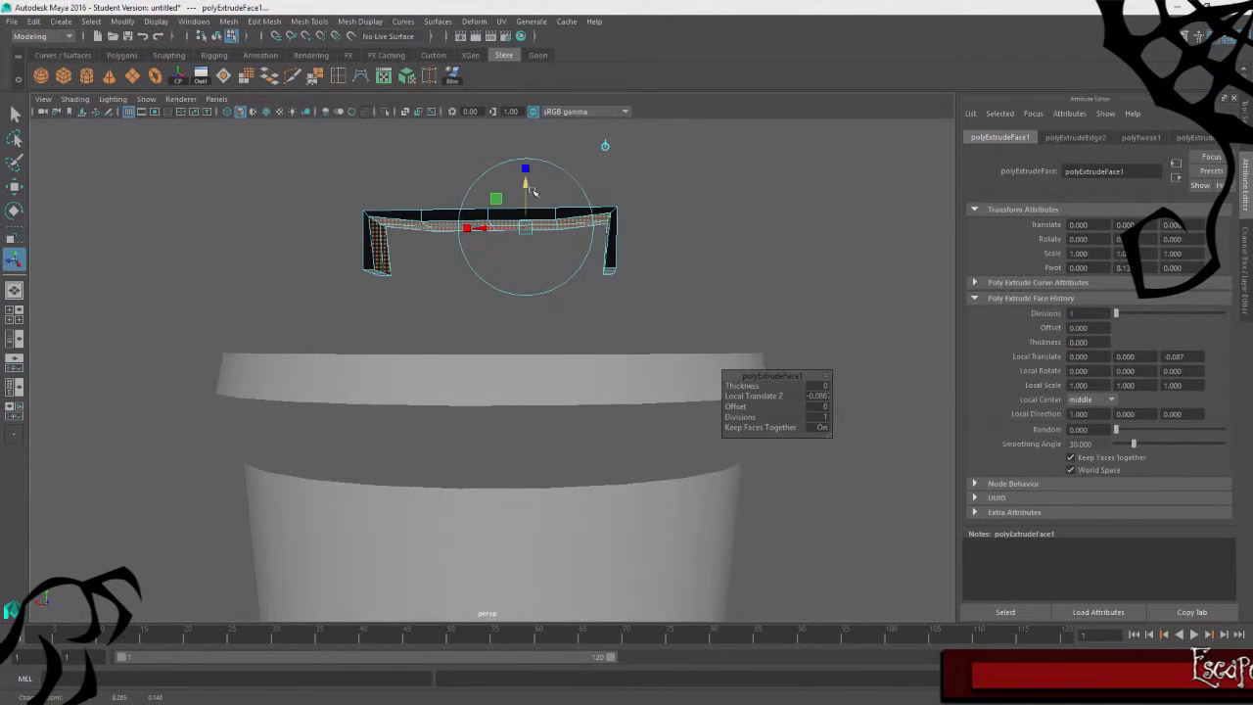
pyautogui.keyDown('alt'); pyautogui.moveTo(716, 272); pyautogui.dragTo(657, 312); pyautogui.keyUp('alt')
pyautogui.hotkey('ctrl', 'z')
pyautogui.press('w')
pyautogui.moveTo(490, 183); pyautogui.dragTo(492, 191)
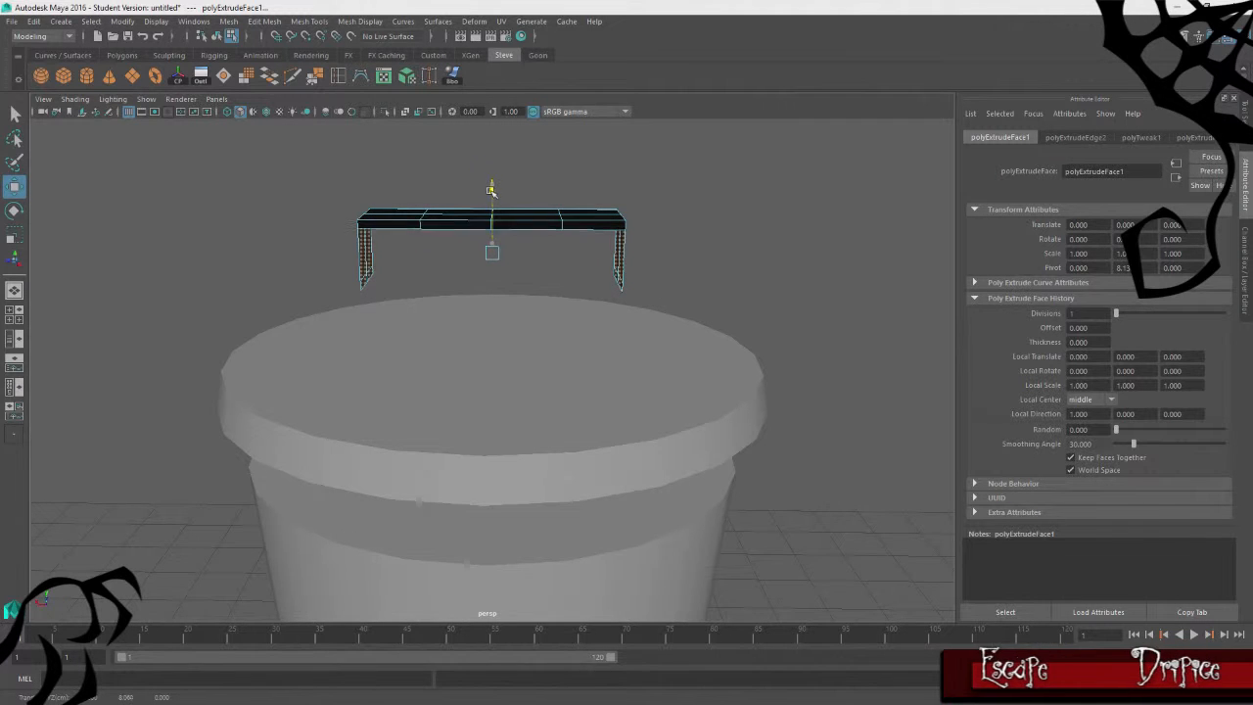
pyautogui.press('r')
pyautogui.moveTo(434, 251); pyautogui.dragTo(438, 252)
# Select the inner bottom edges of both legs and snap them vertically level with the outer bottom edges
pyautogui.keyDown('alt'); pyautogui.moveTo(724, 282); pyautogui.dragTo(754, 240); pyautogui.keyUp('alt')
pyautogui.moveTo(714, 221); pyautogui.dragTo(715, 190, button='right')
pyautogui.keyDown('alt'); pyautogui.moveTo(660, 277); pyautogui.dragTo(675, 246); pyautogui.keyUp('alt')
pyautogui.click(591, 290)
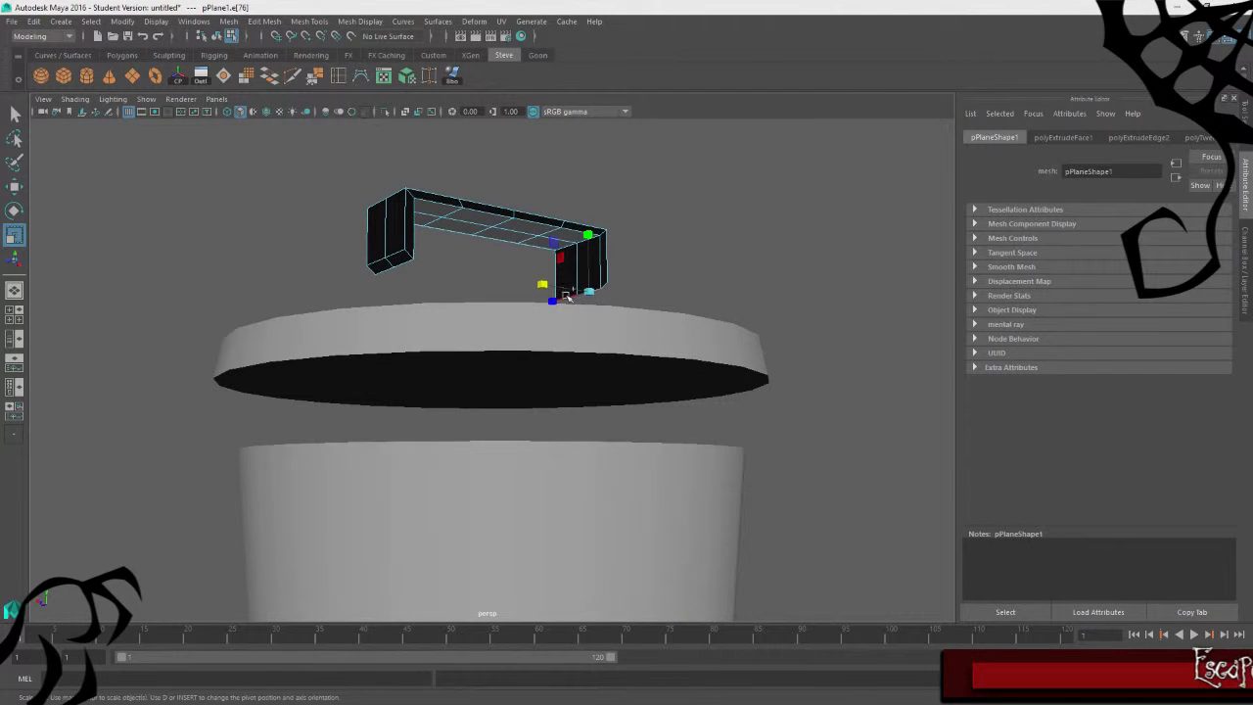
pyautogui.keyDown('alt'); pyautogui.moveTo(758, 263); pyautogui.dragTo(636, 299); pyautogui.keyUp('alt')
pyautogui.press('w')
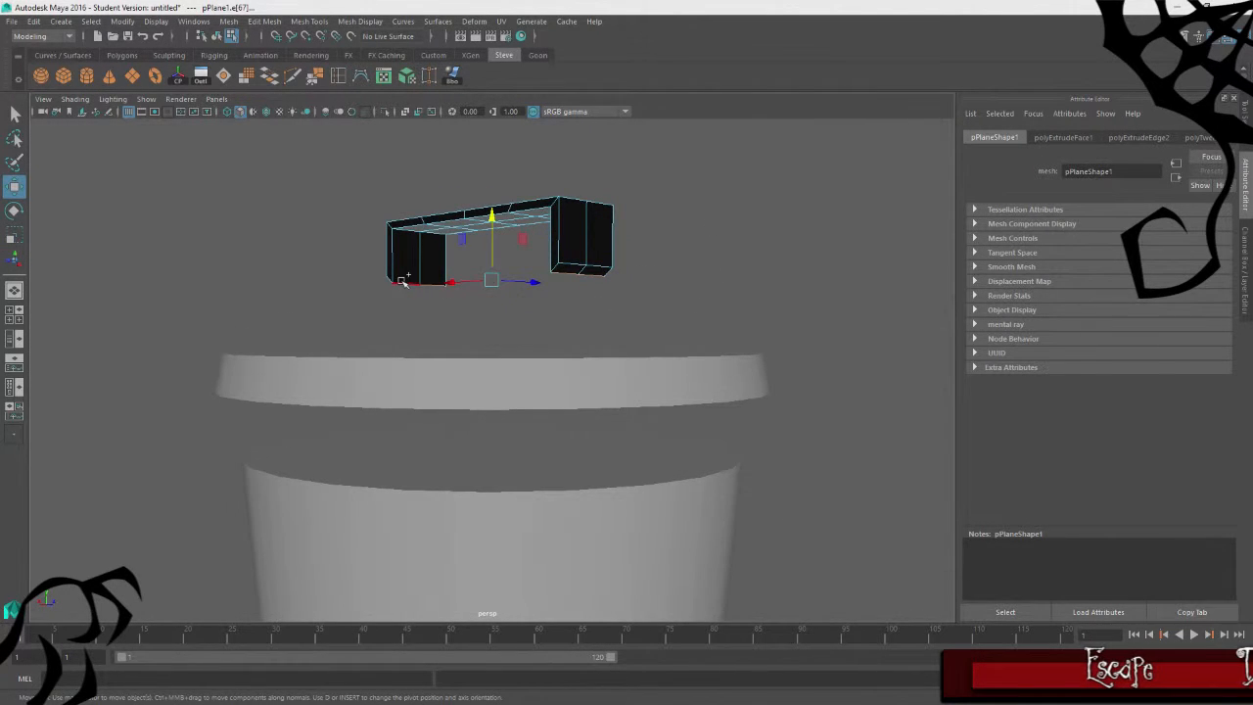
pyautogui.keyDown('alt'); pyautogui.moveTo(401, 281); pyautogui.dragTo(506, 267); pyautogui.keyUp('alt')
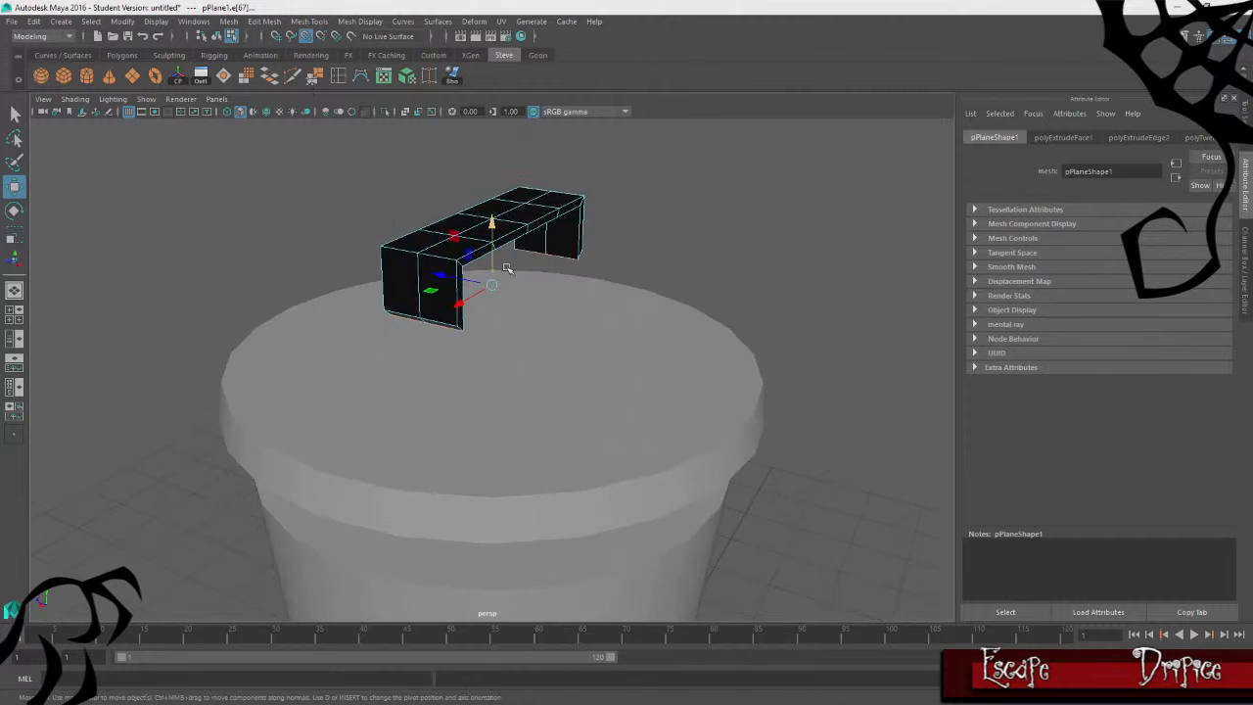
pyautogui.moveTo(491, 222); pyautogui.dragTo(591, 250)
pyautogui.keyDown('alt'); pyautogui.moveTo(801, 281); pyautogui.dragTo(789, 205); pyautogui.keyUp('alt')
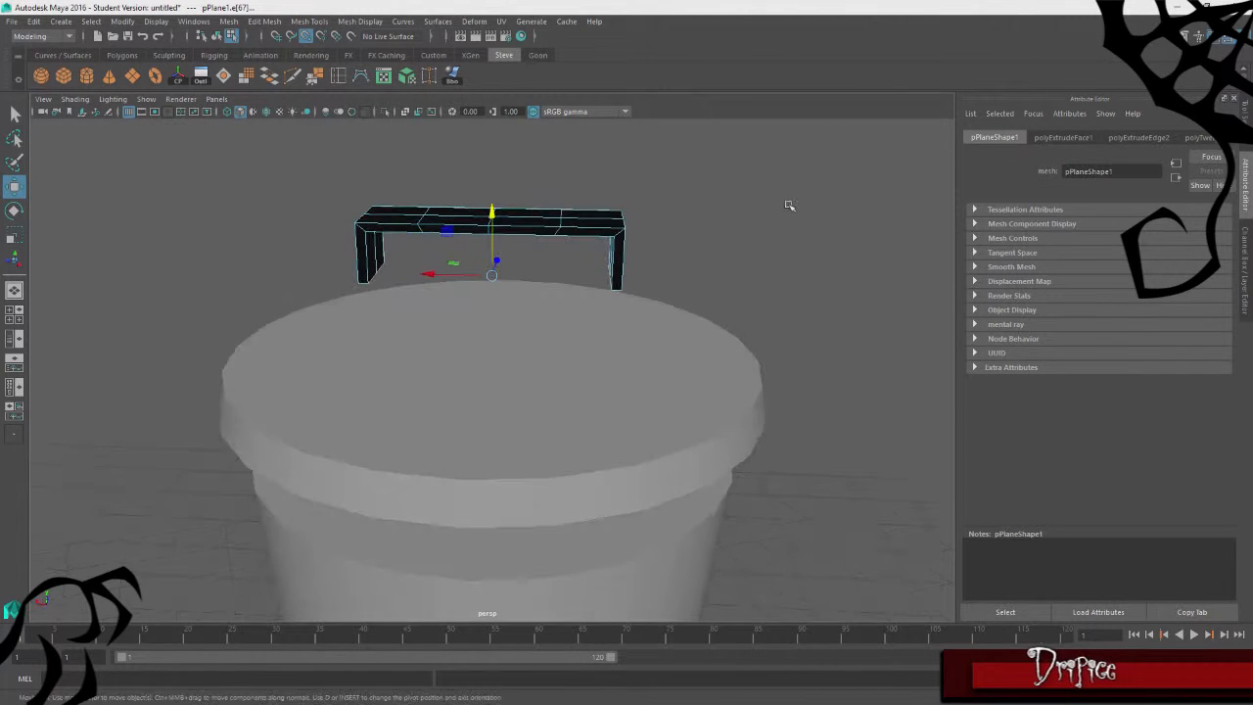
# Reverse the normals of the whole handle mesh
pyautogui.moveTo(789, 205); pyautogui.dragTo(848, 169, button='right')
pyautogui.click(615, 260)
pyautogui.keyDown('alt'); pyautogui.moveTo(663, 274); pyautogui.dragTo(591, 164); pyautogui.keyUp('alt')
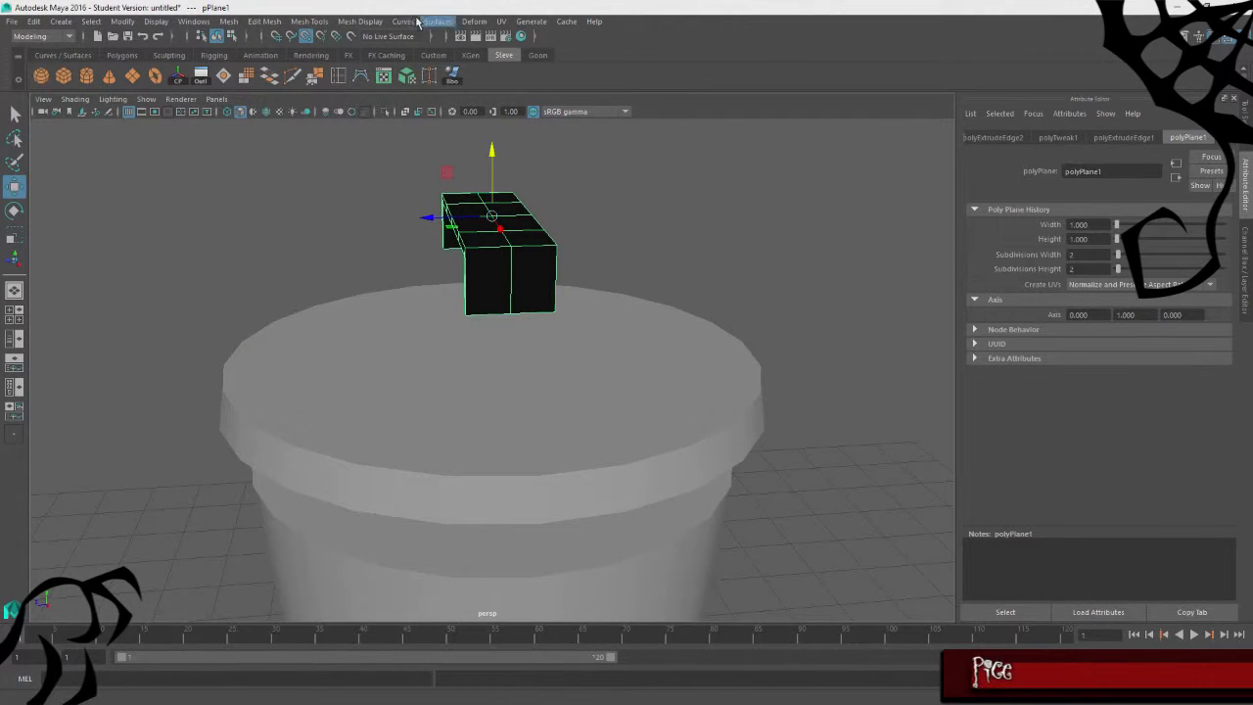
pyautogui.click(359, 23)
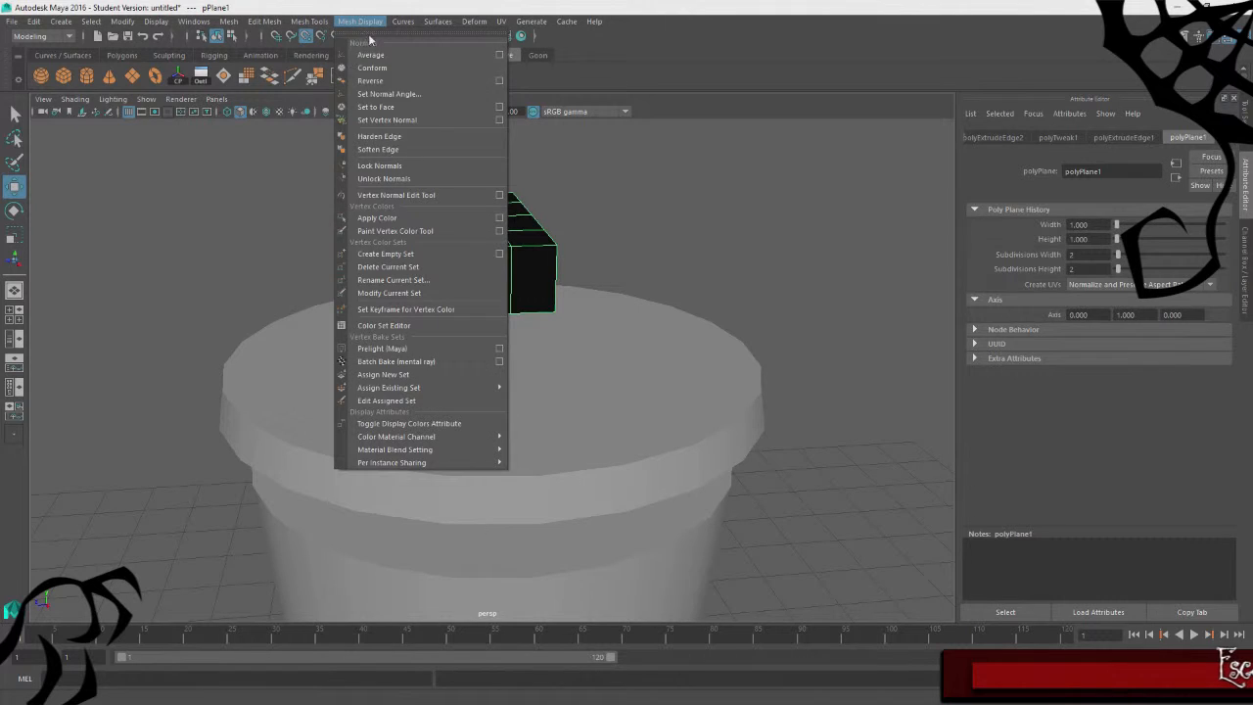
pyautogui.click(409, 82)
pyautogui.click(685, 201)
pyautogui.keyDown('alt'); pyautogui.moveTo(822, 293); pyautogui.dragTo(633, 304); pyautogui.keyUp('alt')
# Try to move the handle straight down toward the lid, and undo the move
pyautogui.click(615, 235)
pyautogui.keyDown('alt'); pyautogui.moveTo(747, 241); pyautogui.dragTo(597, 195); pyautogui.keyUp('alt')
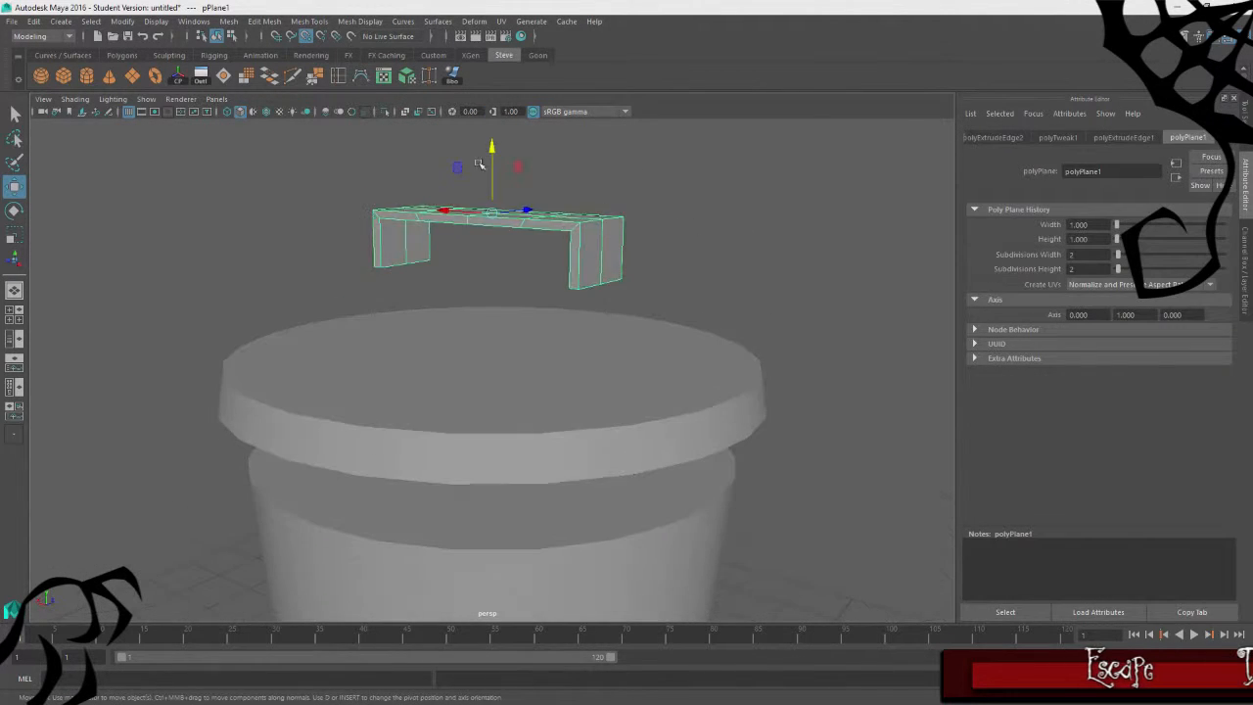
pyautogui.moveTo(492, 152); pyautogui.dragTo(501, 226)
pyautogui.hotkey('ctrl', 'z')
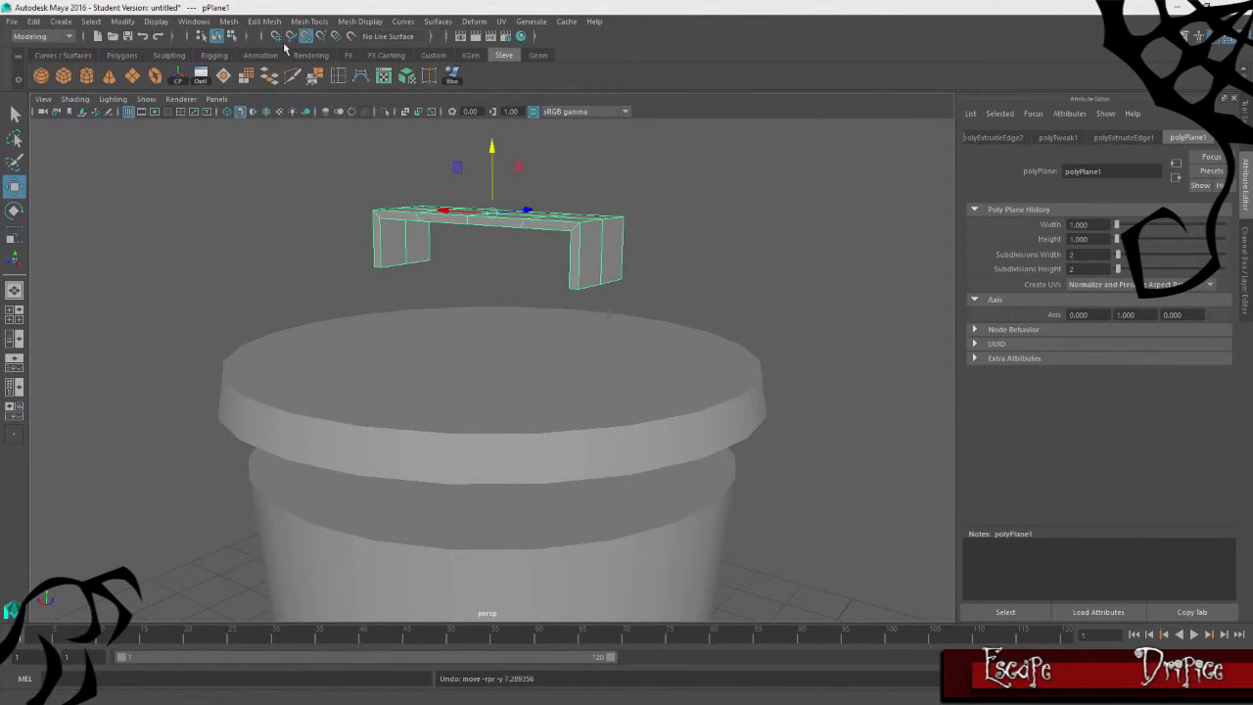
# Snap the handle's pivot down to the bottom of its legs and snap the handle onto the lid's top surface
pyautogui.keyDown('alt'); pyautogui.moveTo(771, 247); pyautogui.dragTo(721, 246); pyautogui.keyUp('alt')
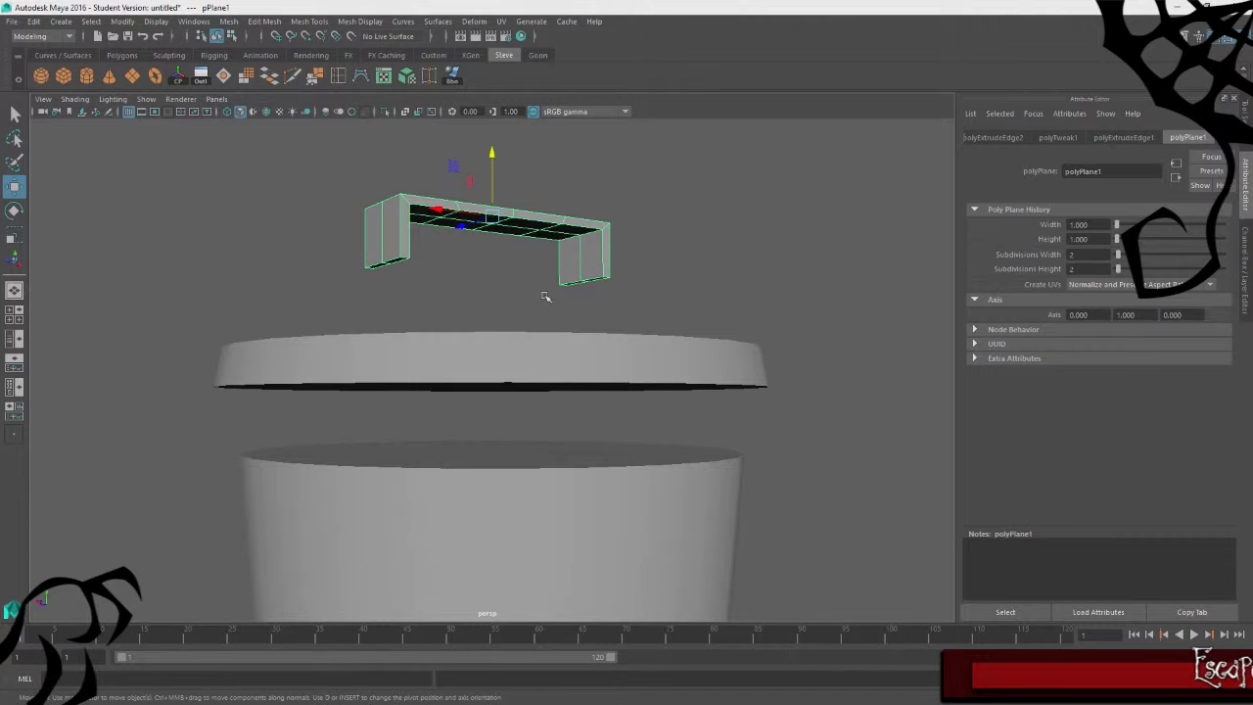
pyautogui.keyDown('alt'); pyautogui.moveTo(545, 300); pyautogui.dragTo(682, 326); pyautogui.keyUp('alt')
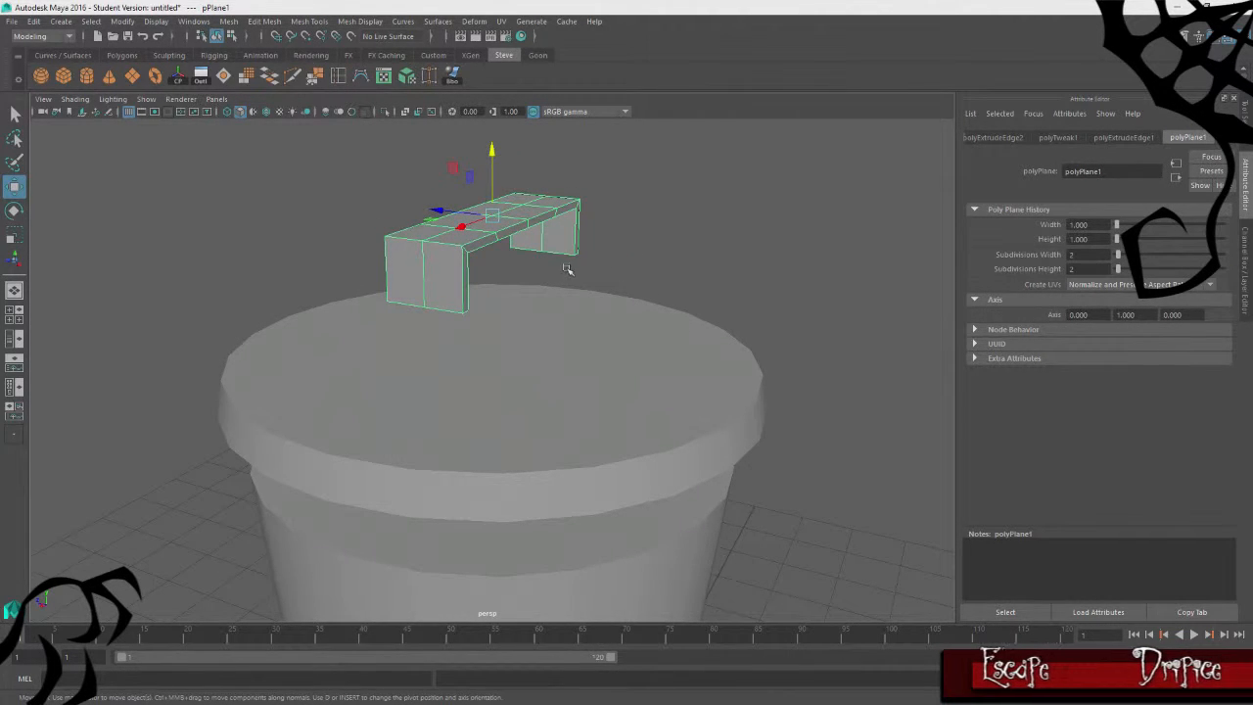
pyautogui.keyDown('alt'); pyautogui.moveTo(505, 268); pyautogui.dragTo(356, 212); pyautogui.keyUp('alt')
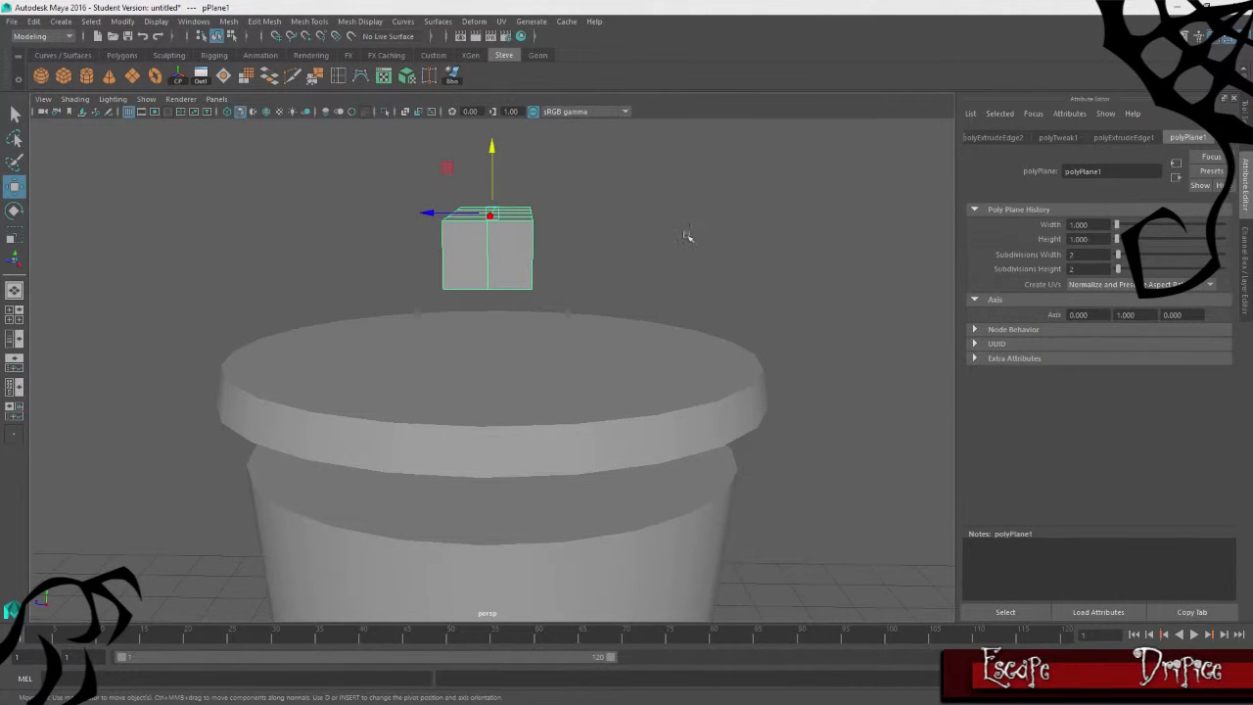
pyautogui.keyDown('alt'); pyautogui.moveTo(685, 232); pyautogui.dragTo(708, 209); pyautogui.keyUp('alt')
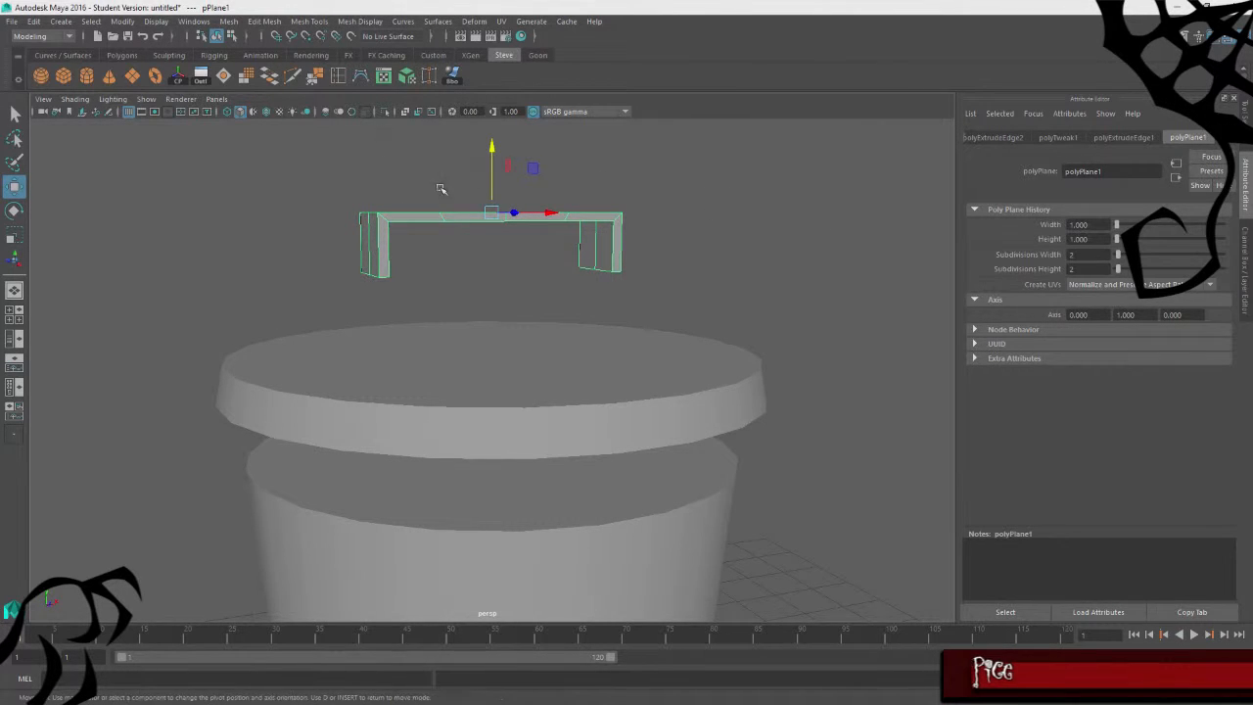
pyautogui.press('d')
pyautogui.moveTo(491, 147); pyautogui.dragTo(370, 284)
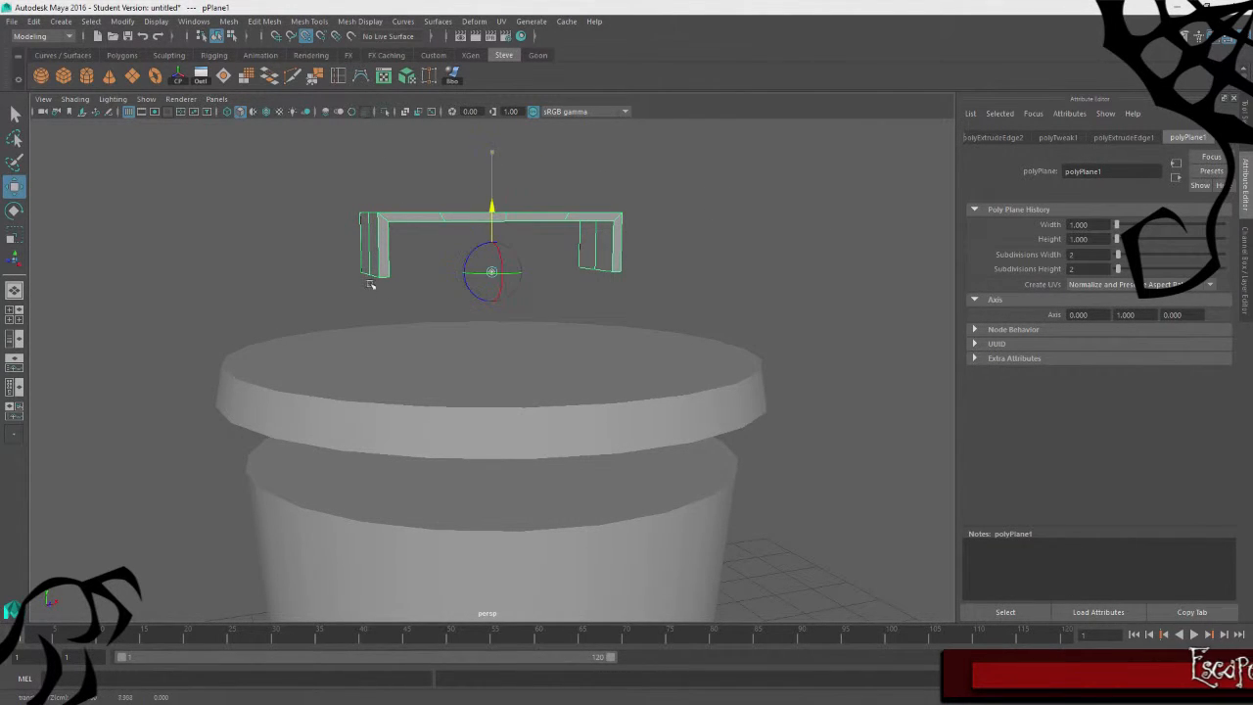
pyautogui.press('d')
pyautogui.moveTo(491, 209); pyautogui.dragTo(514, 309)
pyautogui.click(704, 327)
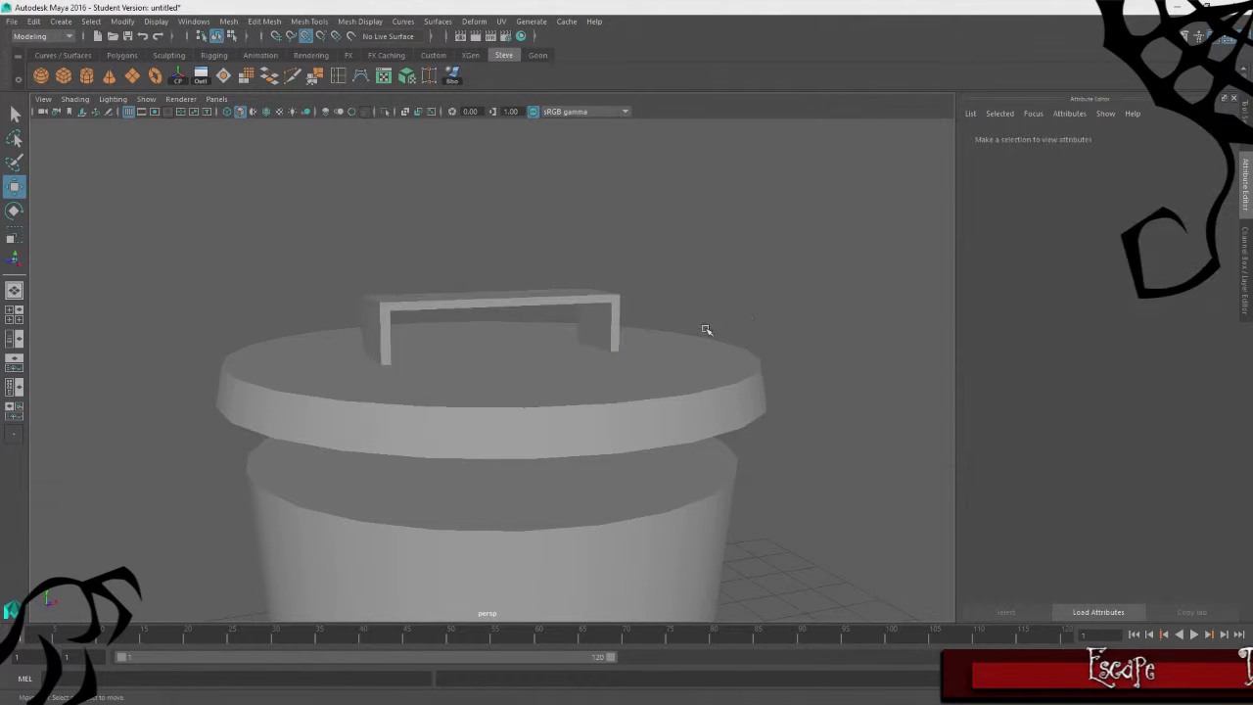
# Scale the handle slightly shorter along X so that it better fits the lid
pyautogui.keyDown('alt'); pyautogui.moveTo(703, 328); pyautogui.dragTo(460, 304); pyautogui.keyUp('alt')
pyautogui.click(459, 304)
pyautogui.click(271, 216)
pyautogui.keyDown('alt'); pyautogui.moveTo(271, 215); pyautogui.dragTo(543, 252); pyautogui.keyUp('alt')
pyautogui.scroll(-8, 617, 346)
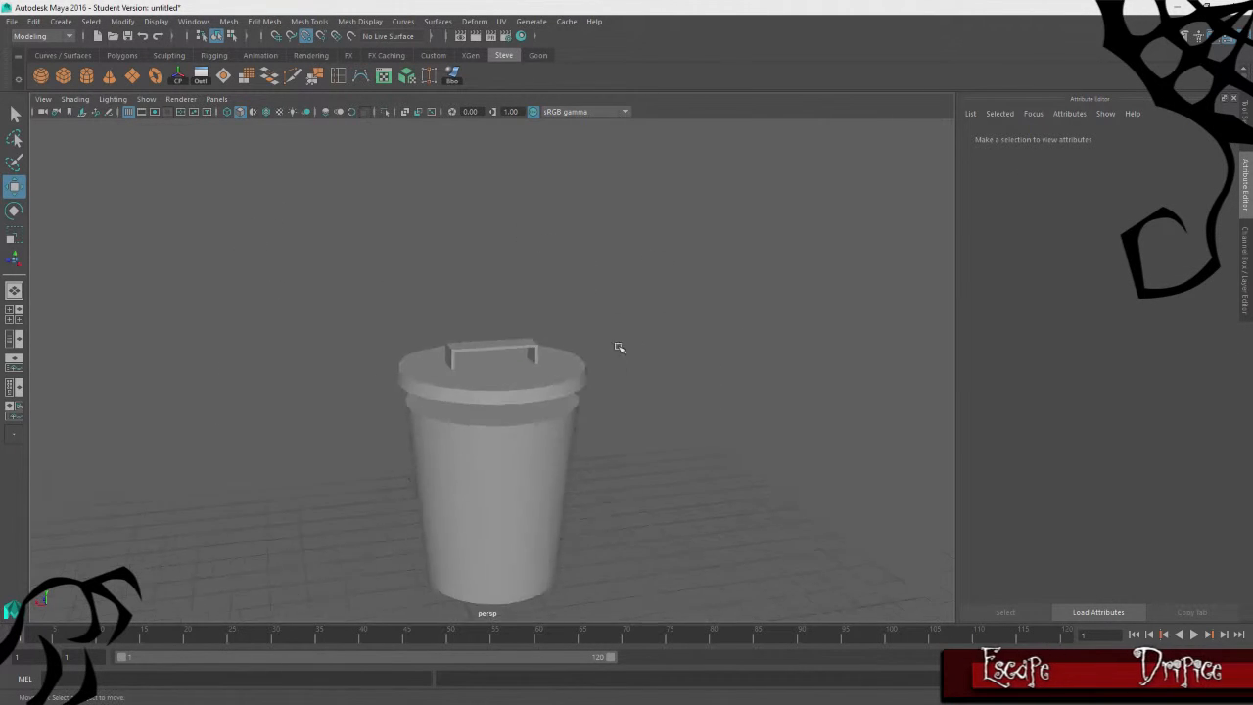
pyautogui.keyDown('alt'); pyautogui.moveTo(618, 480); pyautogui.dragTo(609, 445); pyautogui.keyUp('alt')
pyautogui.click(490, 354)
pyautogui.scroll(4, 719, 353)
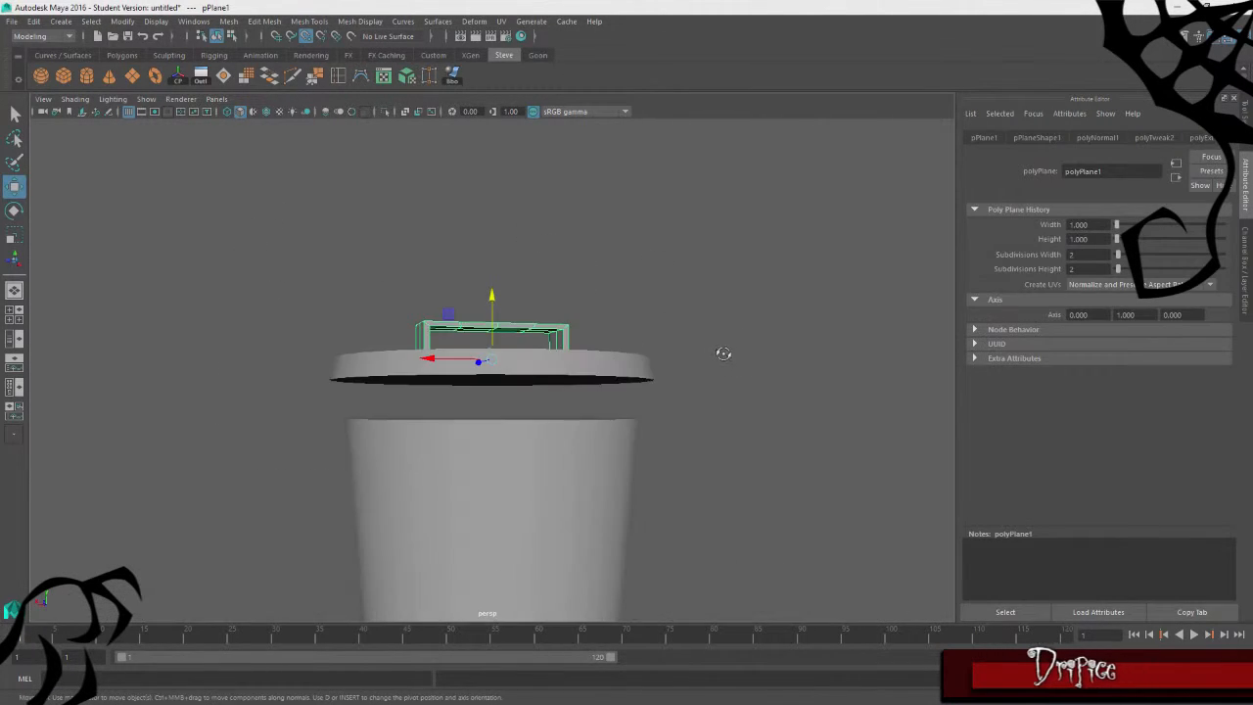
pyautogui.press('r')
pyautogui.moveTo(431, 356); pyautogui.dragTo(443, 358)
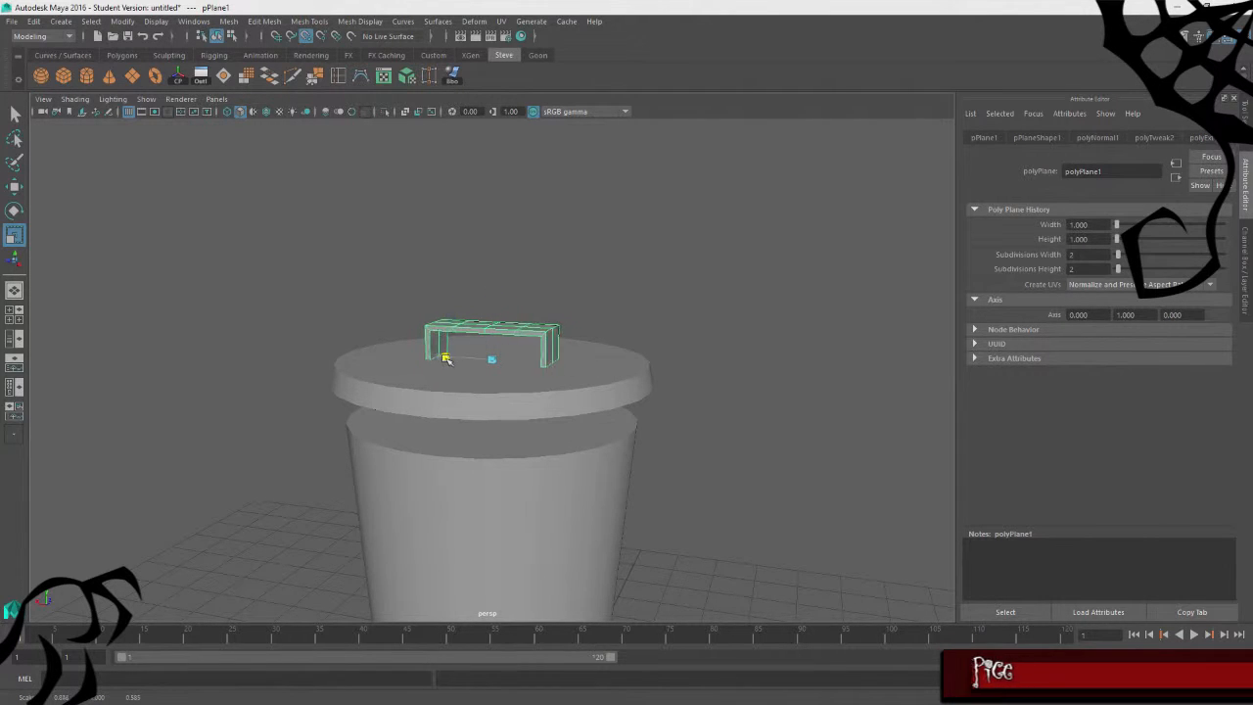
pyautogui.keyDown('alt'); pyautogui.moveTo(509, 235); pyautogui.dragTo(612, 238); pyautogui.keyUp('alt')
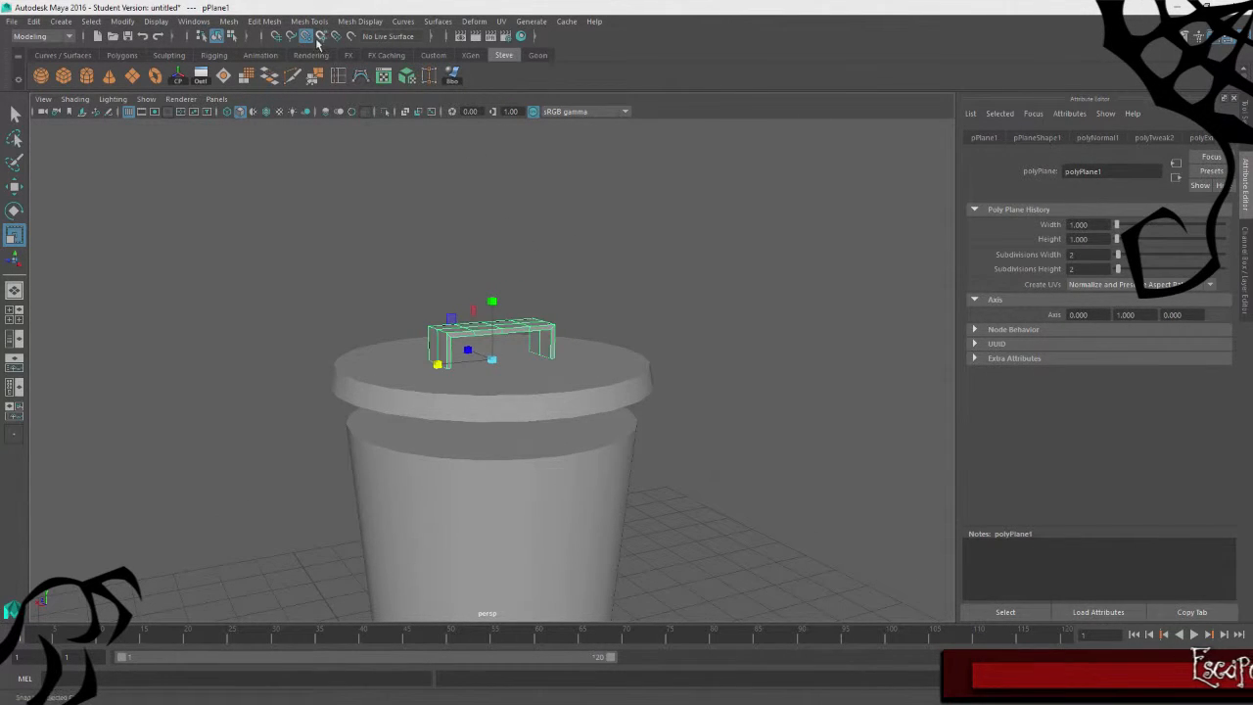
pyautogui.click(450, 255)
pyautogui.press('w')
# Save the scene to the desktop as TrashcanRobot.mb
pyautogui.keyDown('alt'); pyautogui.moveTo(233, 367); pyautogui.dragTo(766, 350); pyautogui.keyUp('alt')
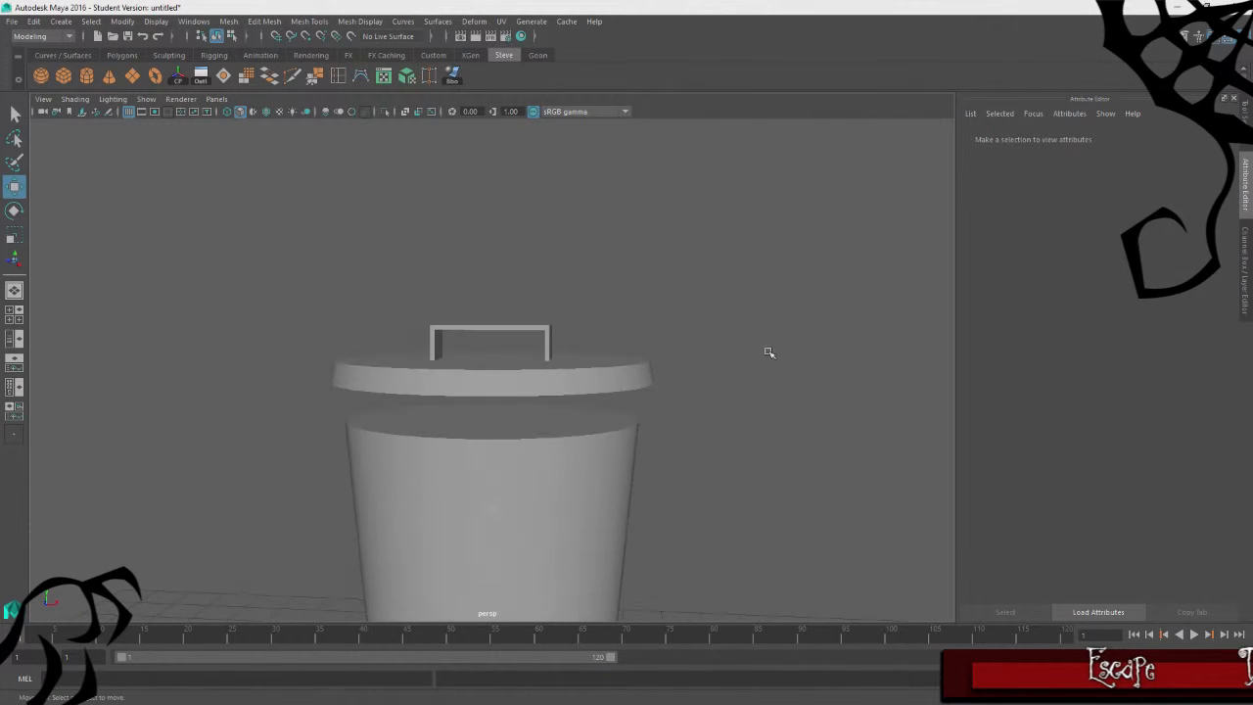
pyautogui.keyDown('alt'); pyautogui.moveTo(767, 349); pyautogui.dragTo(597, 431, button='right'); pyautogui.keyUp('alt')
pyautogui.keyDown('alt'); pyautogui.moveTo(597, 430); pyautogui.dragTo(587, 509); pyautogui.keyUp('alt')
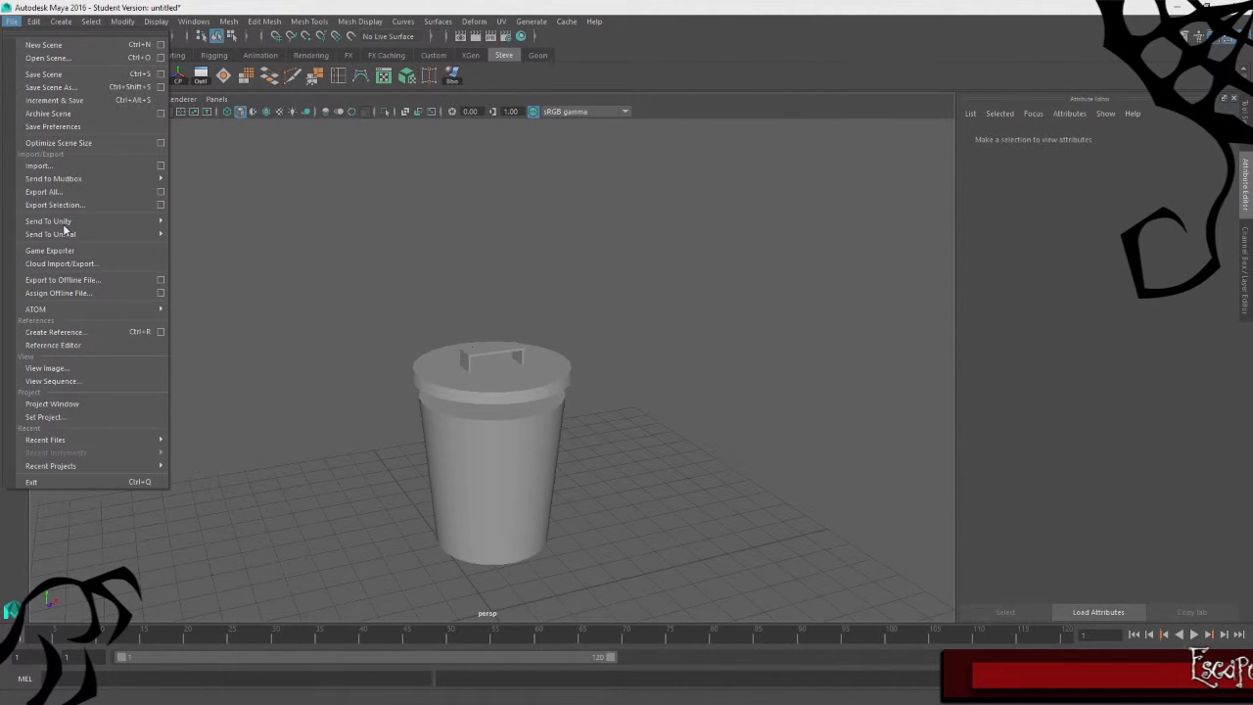
pyautogui.click(55, 88)
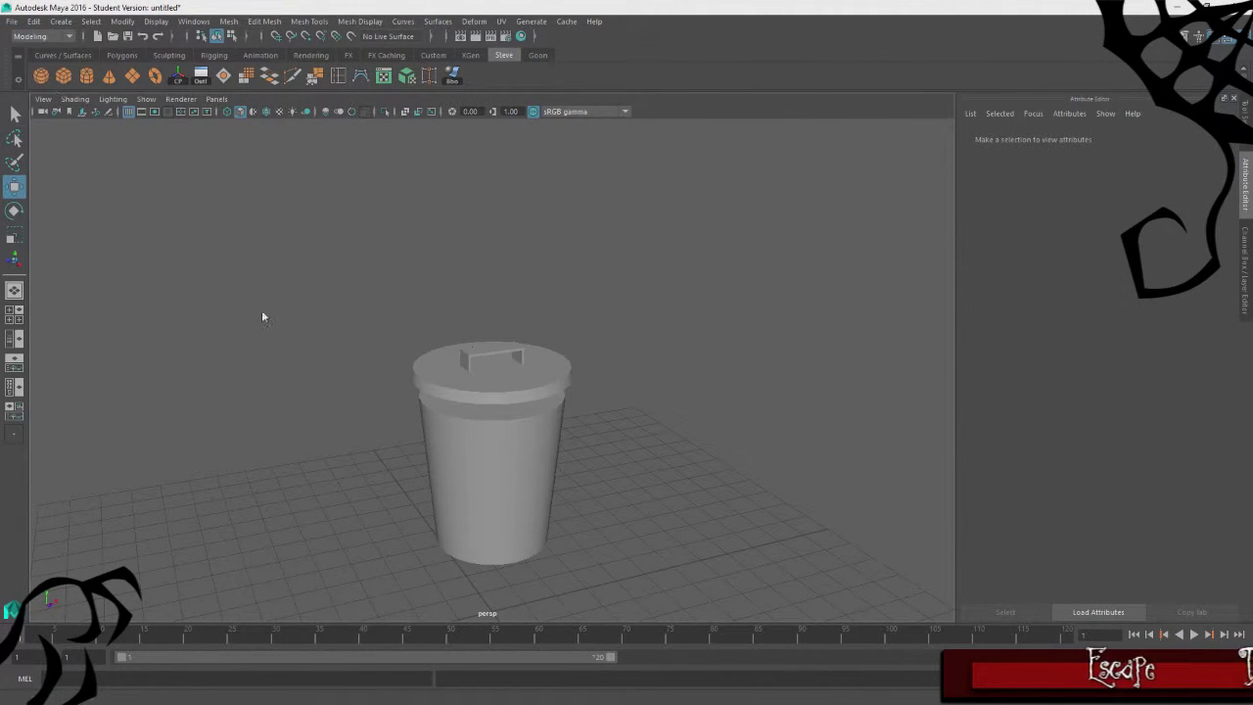
pyautogui.press('q')
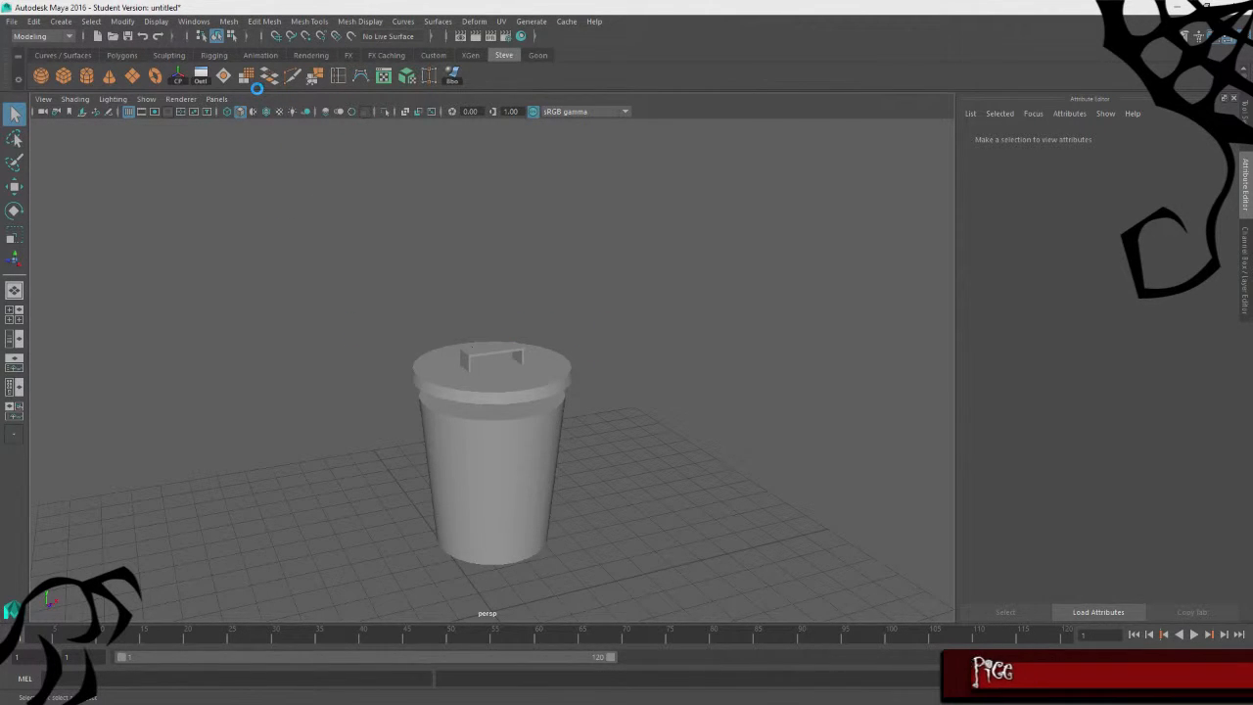
pyautogui.hotkey('ctrl', 's')
pyautogui.click(599, 370)
pyautogui.press('w')
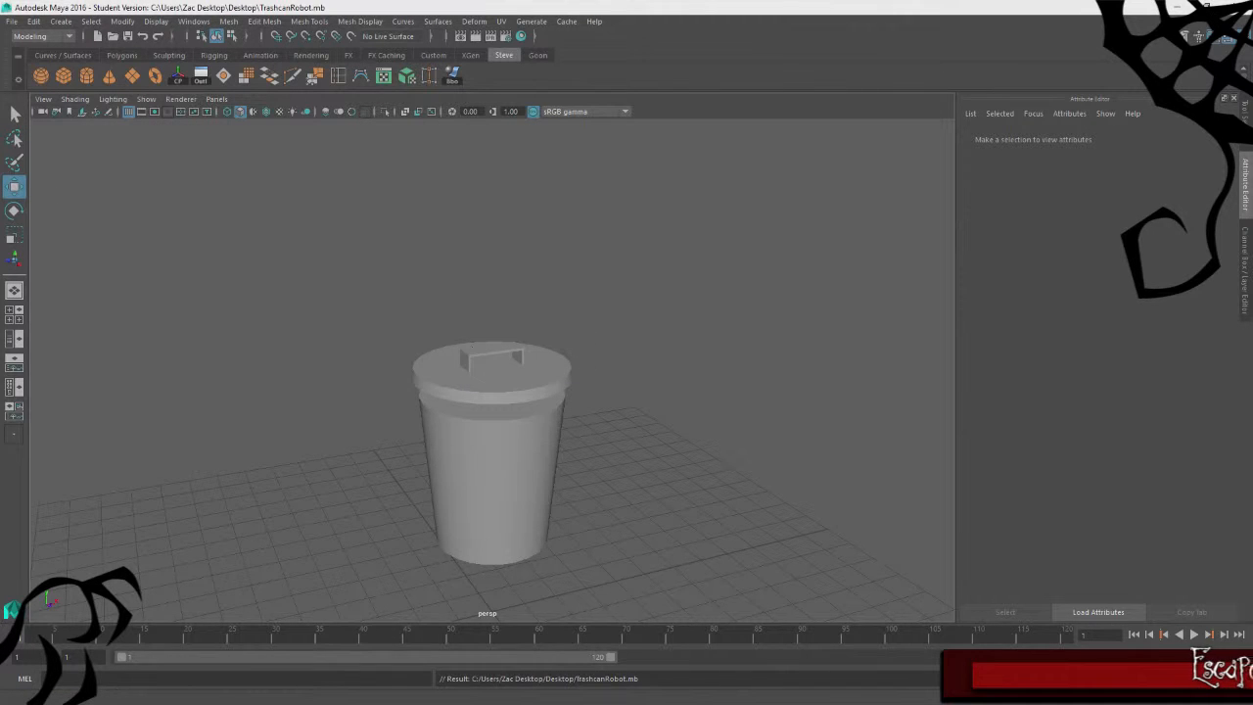
# Inspect the trash can body, lid and handle from several angles, including the gap beneath the lid
pyautogui.keyDown('alt'); pyautogui.moveTo(694, 392); pyautogui.dragTo(509, 375); pyautogui.keyUp('alt')
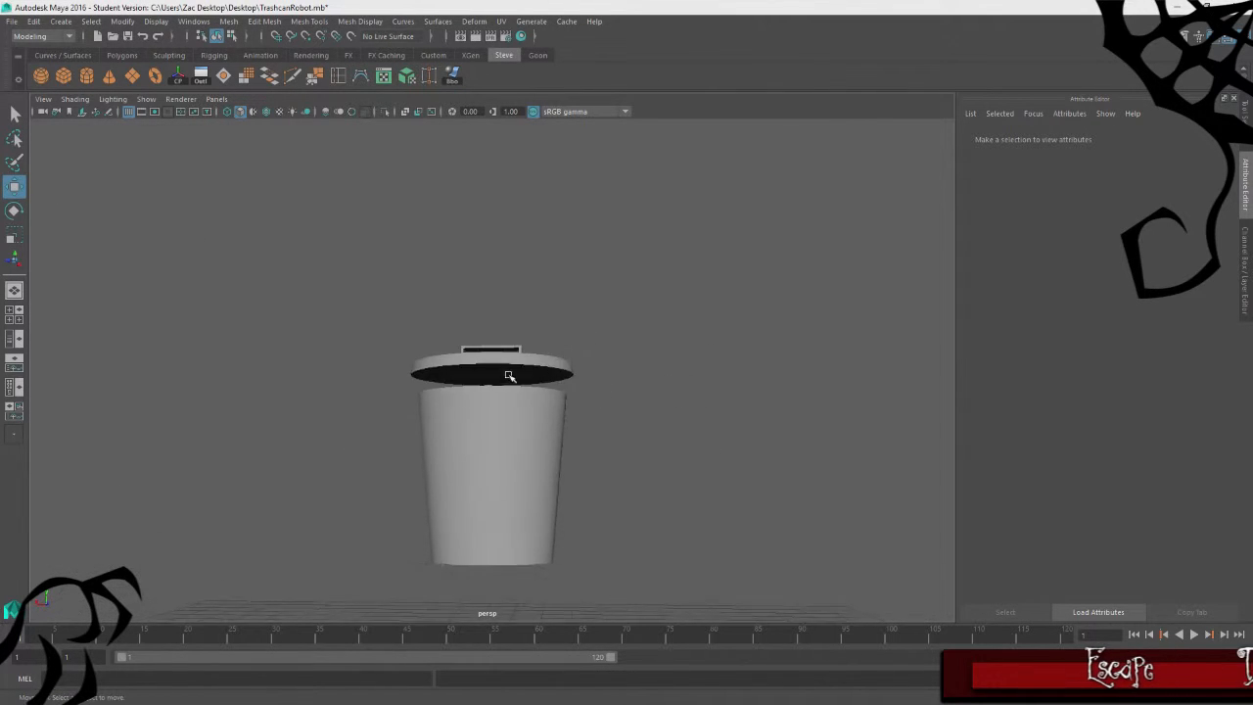
pyautogui.keyDown('alt'); pyautogui.moveTo(509, 375); pyautogui.dragTo(646, 372, button='right'); pyautogui.keyUp('alt')
pyautogui.keyDown('alt'); pyautogui.moveTo(647, 372); pyautogui.dragTo(411, 419); pyautogui.keyUp('alt')
pyautogui.click(528, 460)
pyautogui.keyDown('alt'); pyautogui.moveTo(795, 463); pyautogui.dragTo(663, 487, button='right'); pyautogui.keyUp('alt')
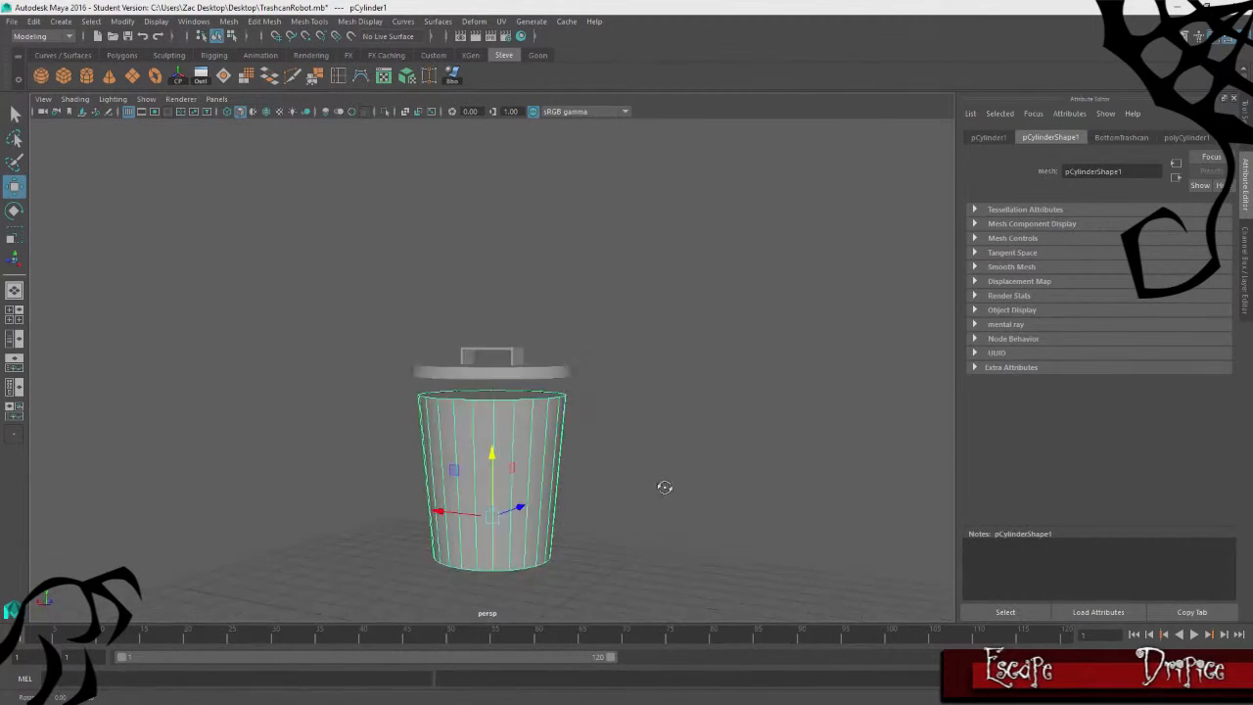
pyautogui.click(299, 456)
pyautogui.click(510, 354)
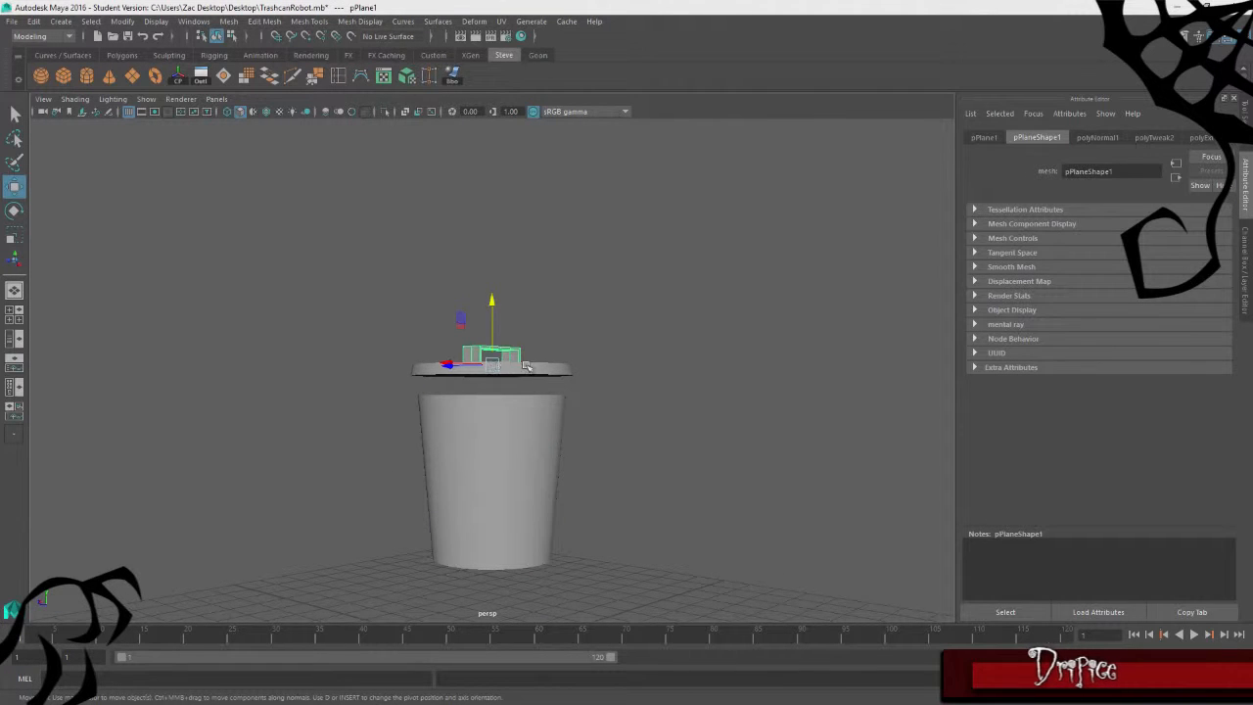
pyautogui.keyDown('alt'); pyautogui.moveTo(510, 355); pyautogui.dragTo(615, 372); pyautogui.keyUp('alt')
pyautogui.keyDown('alt'); pyautogui.moveTo(614, 372); pyautogui.dragTo(763, 331, button='right'); pyautogui.keyUp('alt')
pyautogui.keyDown('alt'); pyautogui.moveTo(763, 330); pyautogui.dragTo(920, 304); pyautogui.keyUp('alt')
pyautogui.click(865, 310)
pyautogui.keyDown('alt'); pyautogui.moveTo(844, 411); pyautogui.dragTo(607, 482); pyautogui.keyUp('alt')
pyautogui.click(498, 430)
pyautogui.click(540, 338)
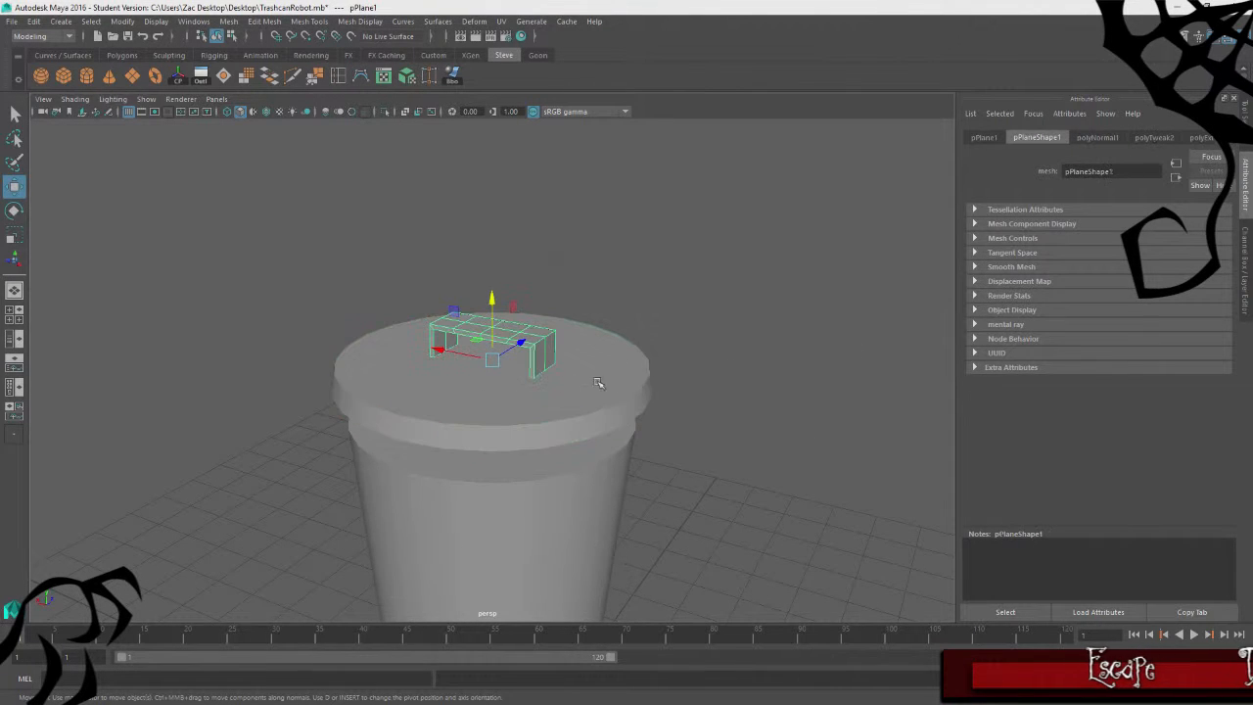
pyautogui.keyDown('alt'); pyautogui.moveTo(470, 408); pyautogui.dragTo(499, 399); pyautogui.keyUp('alt')
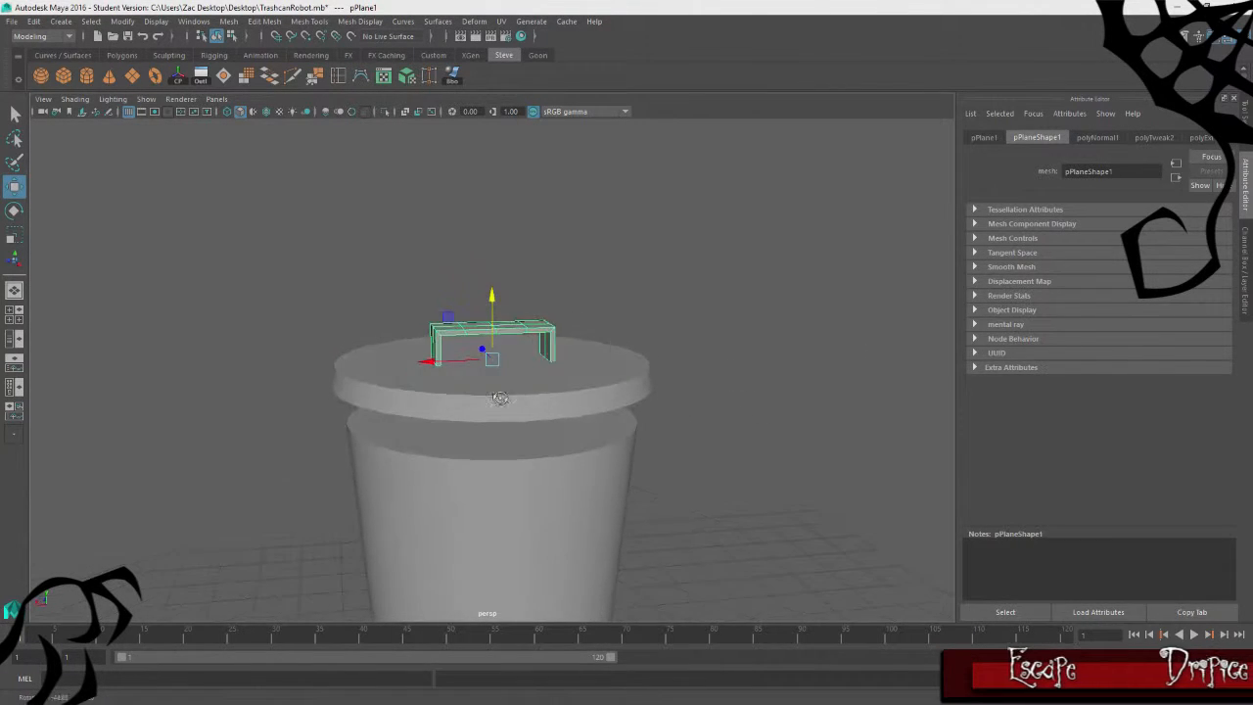
pyautogui.click(657, 420)
pyautogui.scroll(-5, 646, 444)
pyautogui.keyDown('alt'); pyautogui.moveTo(646, 444); pyautogui.dragTo(670, 508); pyautogui.keyUp('alt')
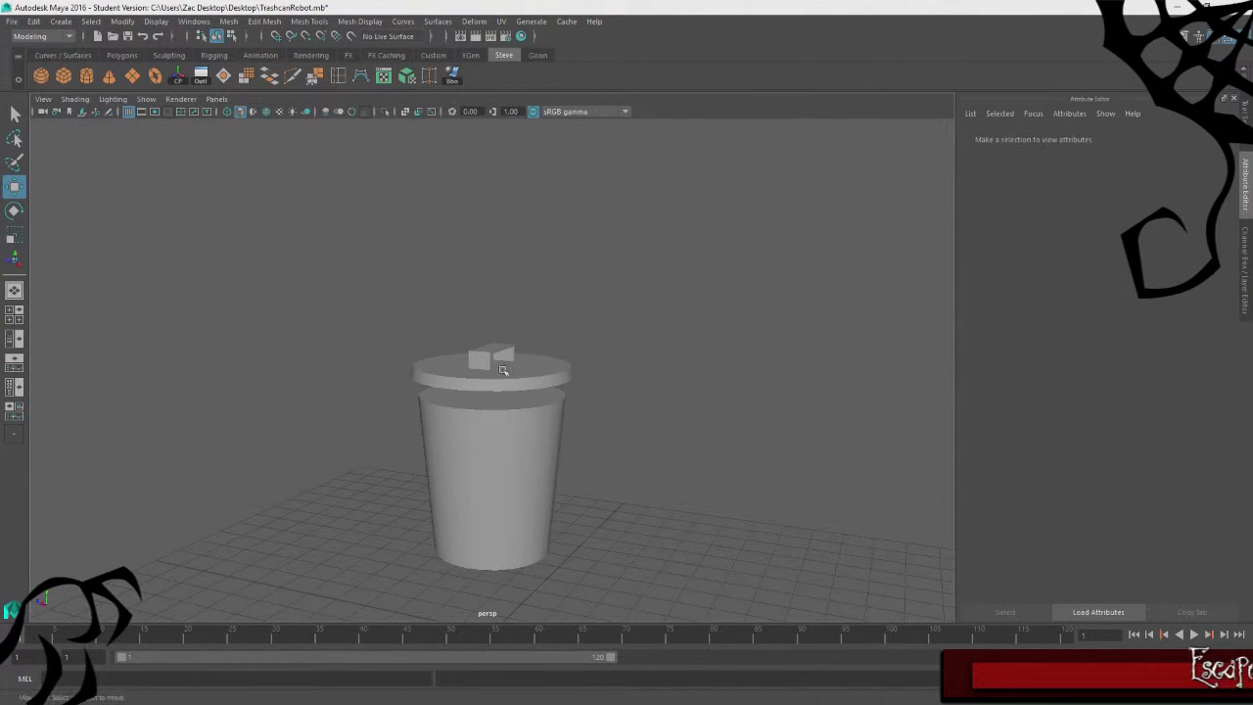
pyautogui.keyDown('alt'); pyautogui.moveTo(503, 370); pyautogui.dragTo(562, 400); pyautogui.keyUp('alt')
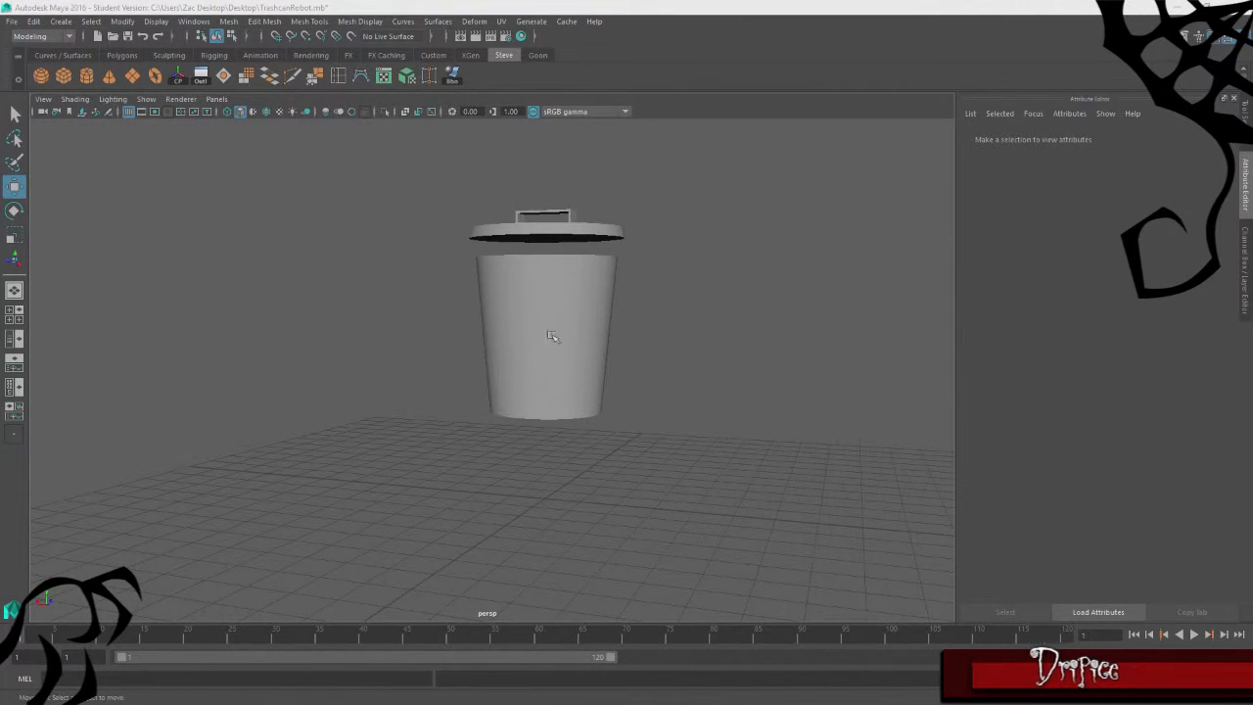
pyautogui.keyDown('alt'); pyautogui.moveTo(571, 391); pyautogui.dragTo(486, 398); pyautogui.keyUp('alt')
# Try a slight rotation of the trash can lid
pyautogui.click(556, 237)
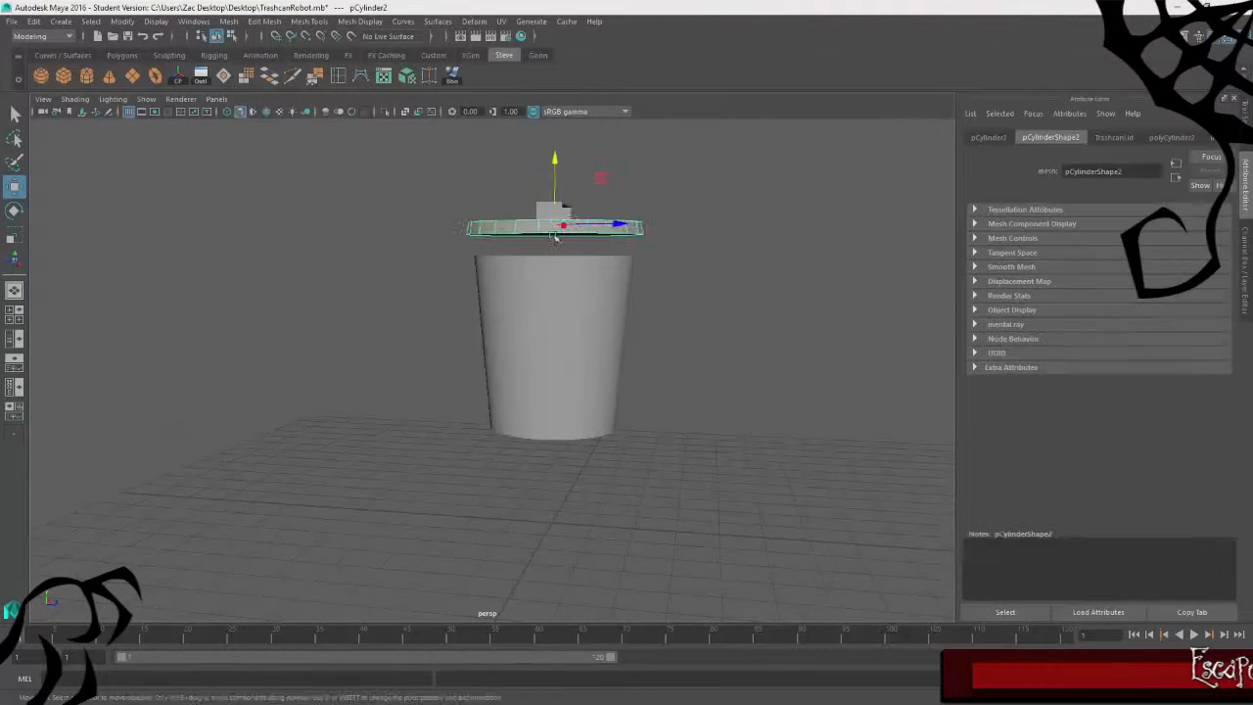
pyautogui.keyDown('alt'); pyautogui.moveTo(556, 238); pyautogui.dragTo(458, 329); pyautogui.keyUp('alt')
pyautogui.press('e')
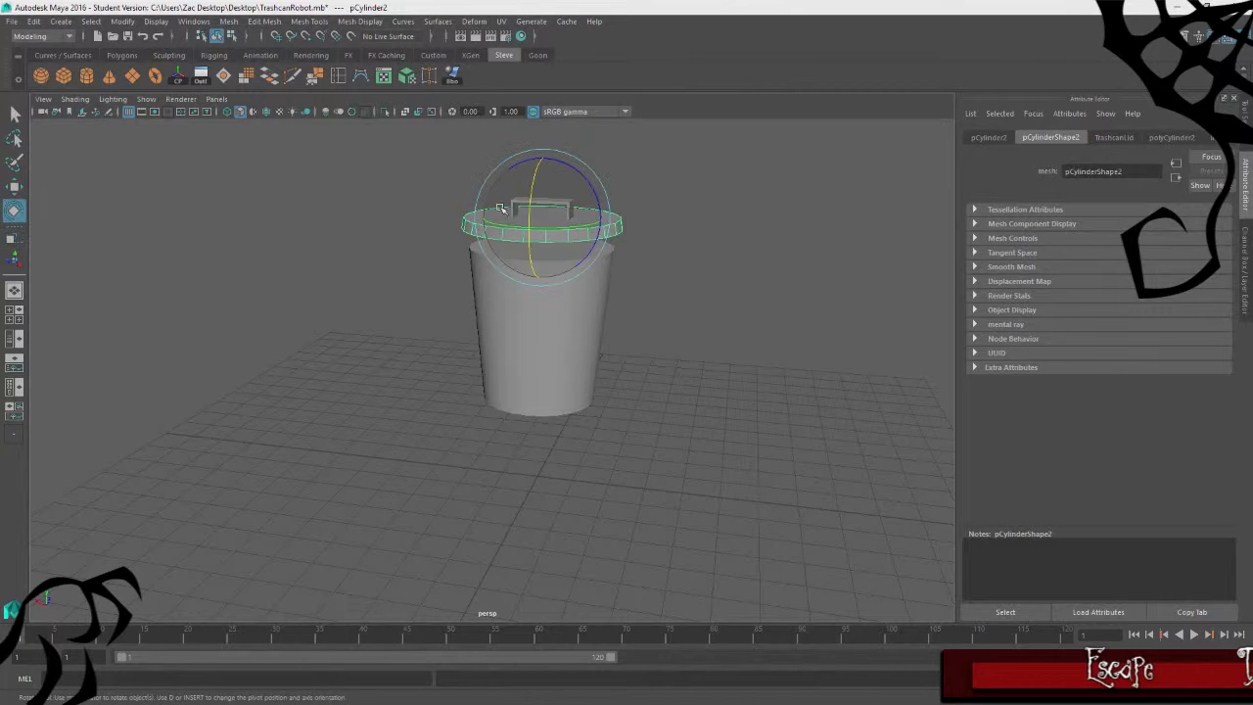
pyautogui.moveTo(571, 159)
pyautogui.mouseDown()
pyautogui.moveTo(591, 177)
pyautogui.moveTo(574, 165)
pyautogui.mouseUp()
pyautogui.click(746, 306)
pyautogui.keyDown('alt'); pyautogui.moveTo(746, 306); pyautogui.dragTo(456, 398); pyautogui.keyUp('alt')
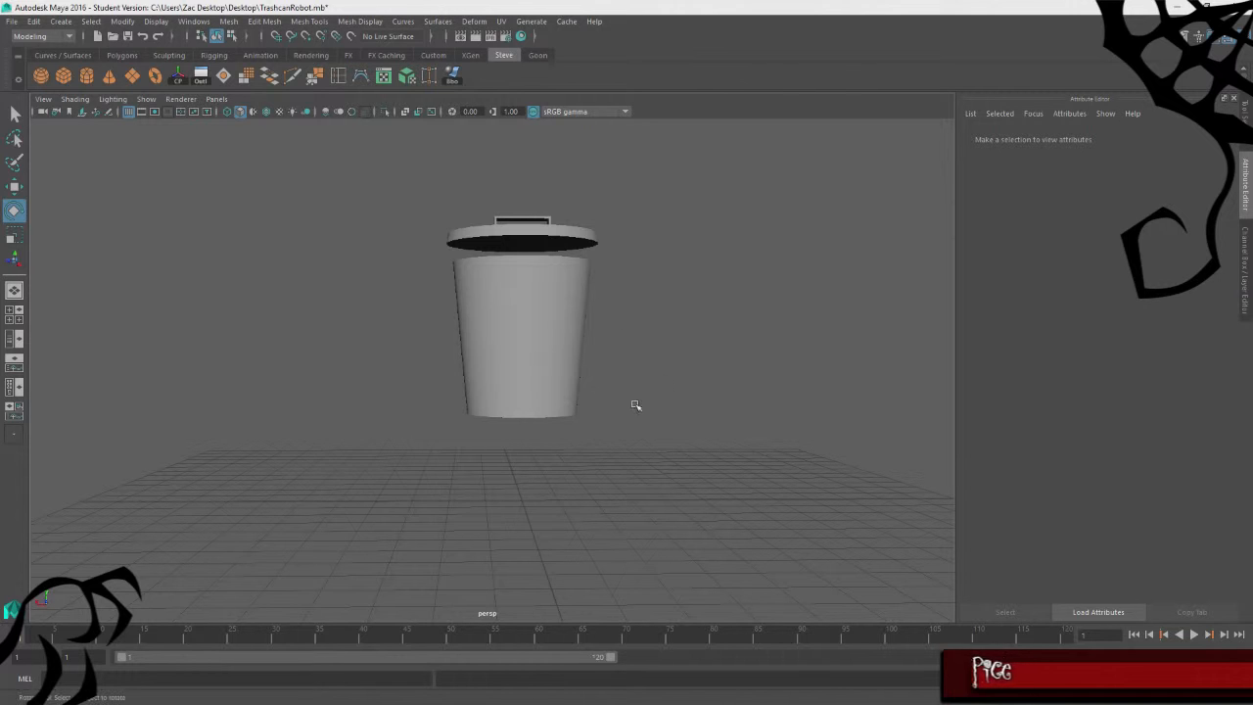
# Examine the underside and top of the lid and how the handle sits on it
pyautogui.keyDown('alt'); pyautogui.moveTo(721, 436); pyautogui.dragTo(596, 461); pyautogui.keyUp('alt')
pyautogui.click(548, 392)
pyautogui.keyDown('alt'); pyautogui.moveTo(548, 392); pyautogui.dragTo(460, 392); pyautogui.keyUp('alt')
pyautogui.click(617, 287)
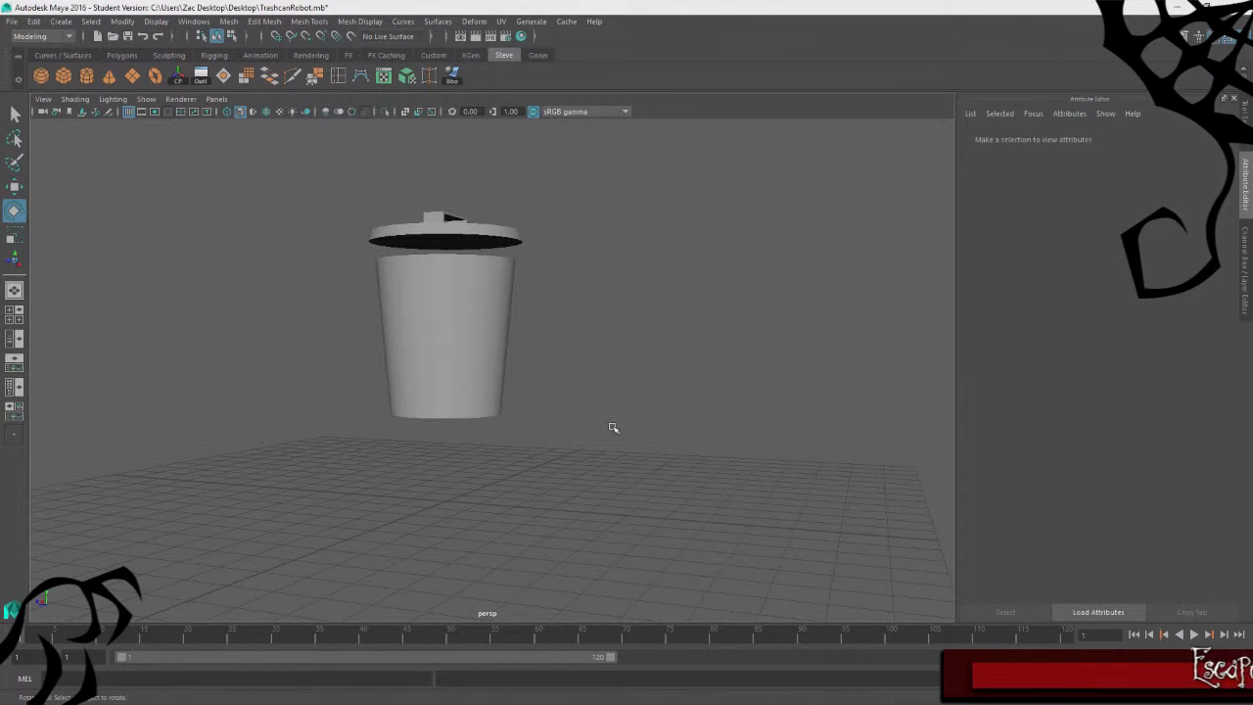
pyautogui.keyDown('alt'); pyautogui.moveTo(612, 427); pyautogui.dragTo(551, 162); pyautogui.keyUp('alt')
pyautogui.click(494, 227)
pyautogui.keyDown('alt'); pyautogui.moveTo(676, 314); pyautogui.dragTo(461, 313); pyautogui.keyUp('alt')
pyautogui.scroll(5, 392, 308)
pyautogui.keyDown('alt'); pyautogui.moveTo(246, 300); pyautogui.dragTo(318, 347); pyautogui.keyUp('alt')
pyautogui.click(754, 330)
# Bevel the outer corner edges running across both ends of the handle's top
pyautogui.click(323, 365)
pyautogui.press('f')
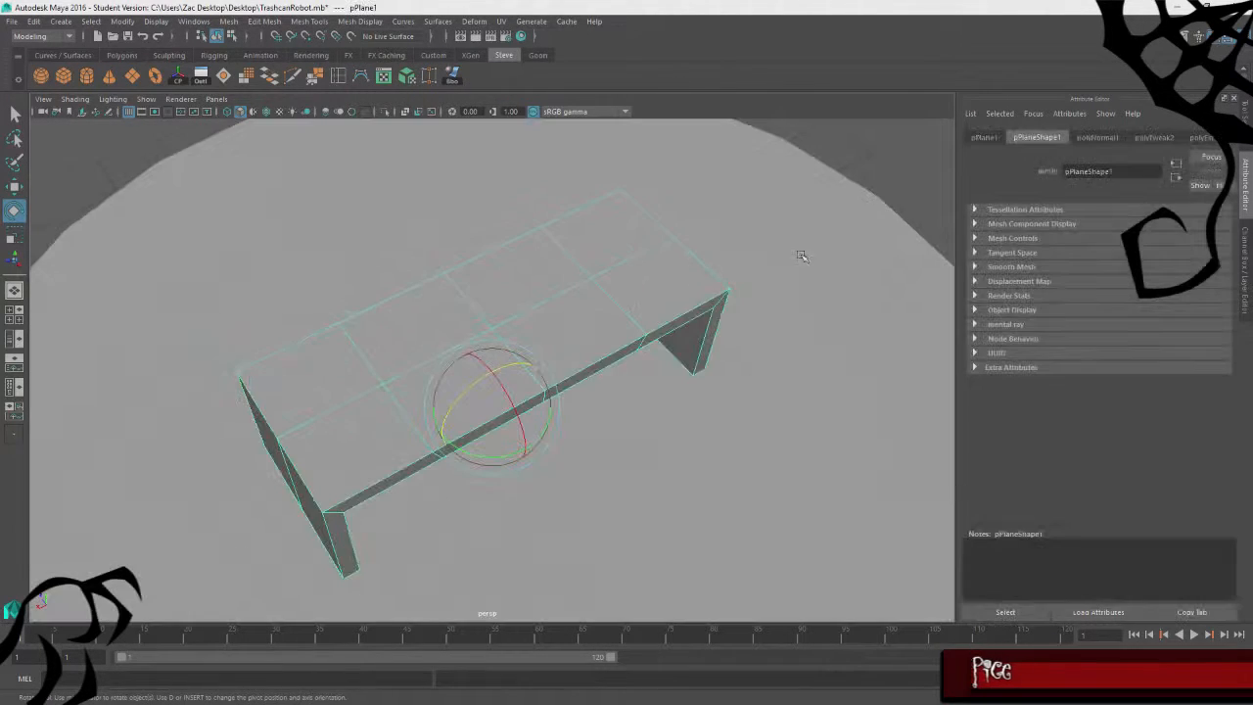
pyautogui.keyDown('alt'); pyautogui.moveTo(800, 253); pyautogui.dragTo(629, 419); pyautogui.keyUp('alt')
pyautogui.scroll(-5, 652, 264)
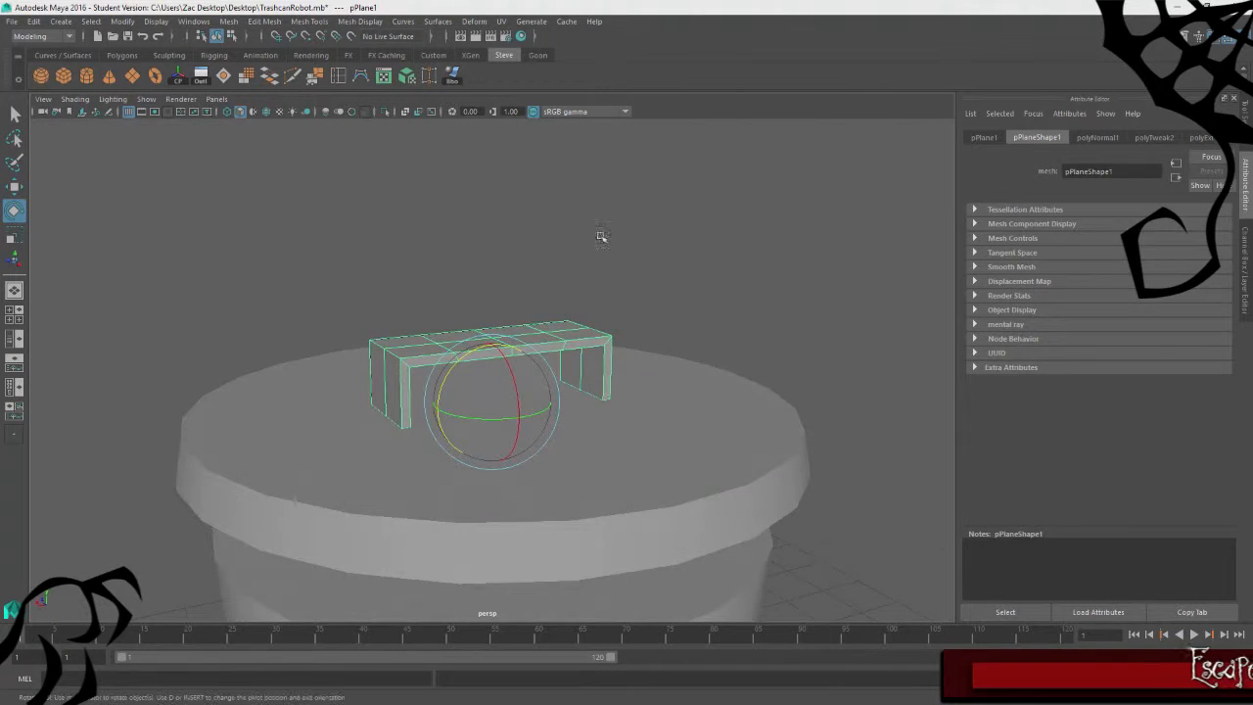
pyautogui.moveTo(599, 220); pyautogui.dragTo(598, 184, button='right')
pyautogui.keyDown('alt'); pyautogui.moveTo(600, 280); pyautogui.dragTo(560, 329); pyautogui.keyUp('alt')
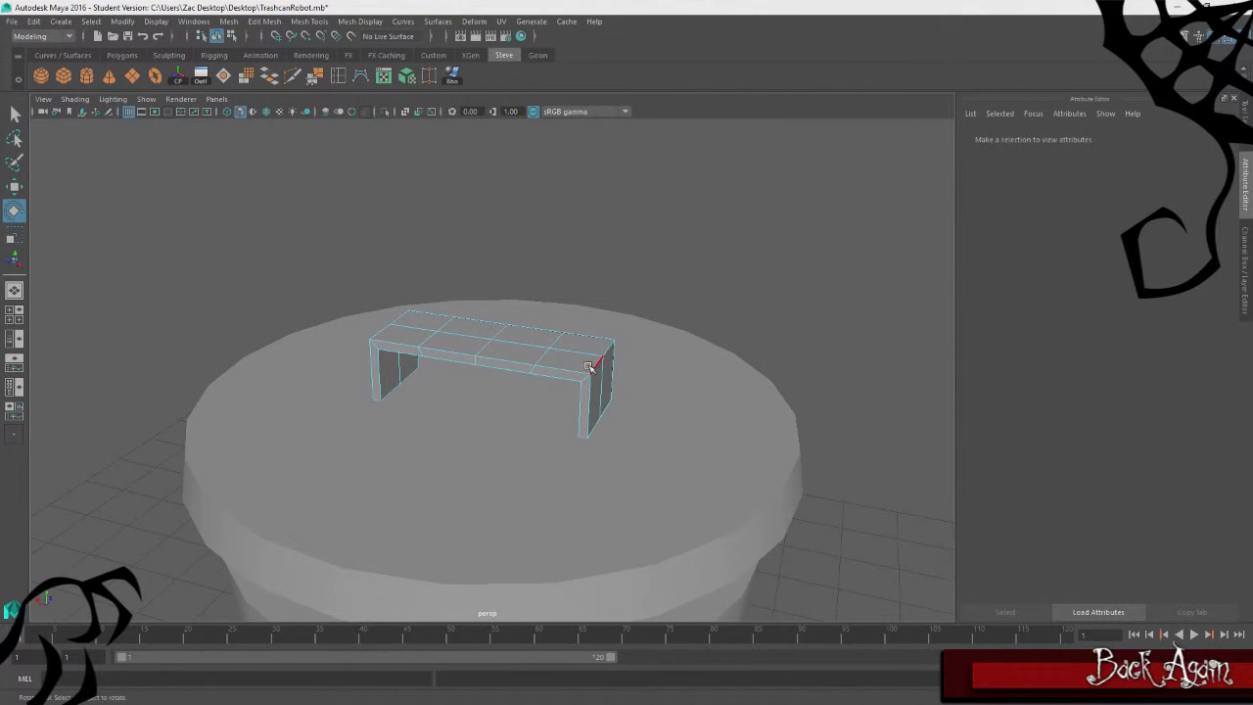
pyautogui.click(589, 366)
pyautogui.press('w')
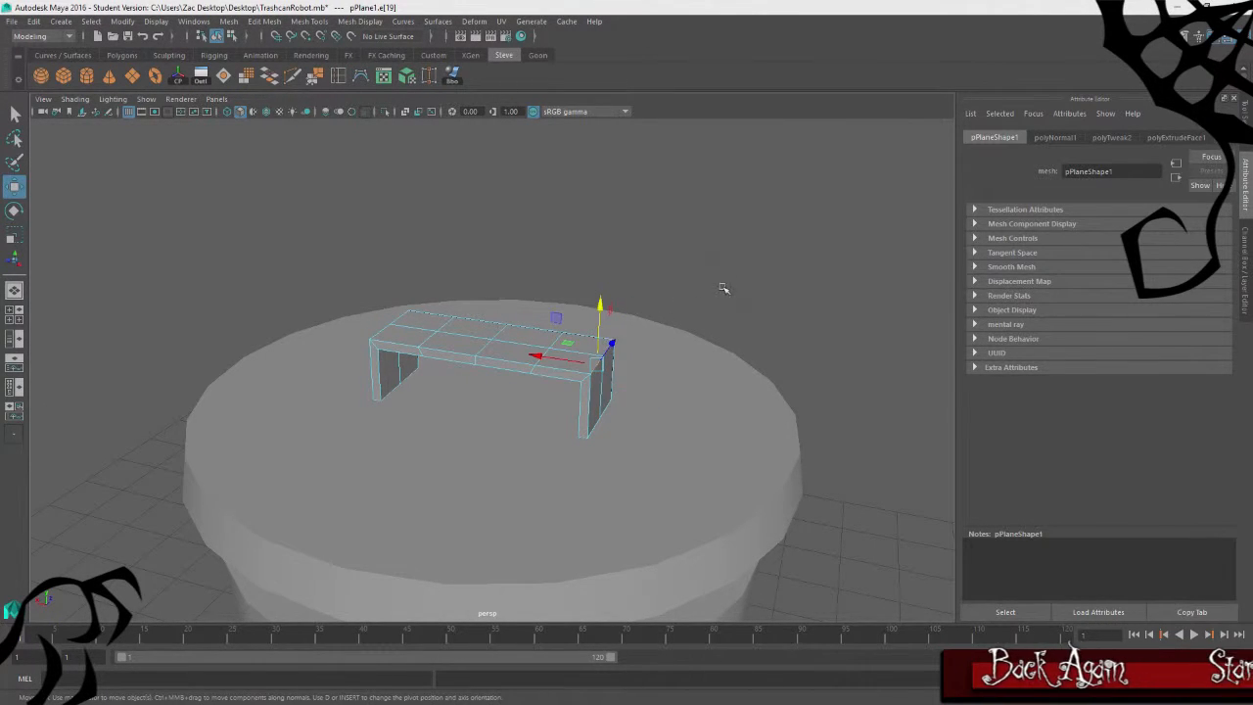
pyautogui.keyDown('alt'); pyautogui.moveTo(724, 288); pyautogui.dragTo(471, 309); pyautogui.keyUp('alt')
pyautogui.keyDown('alt'); pyautogui.moveTo(606, 340); pyautogui.dragTo(586, 373); pyautogui.keyUp('alt')
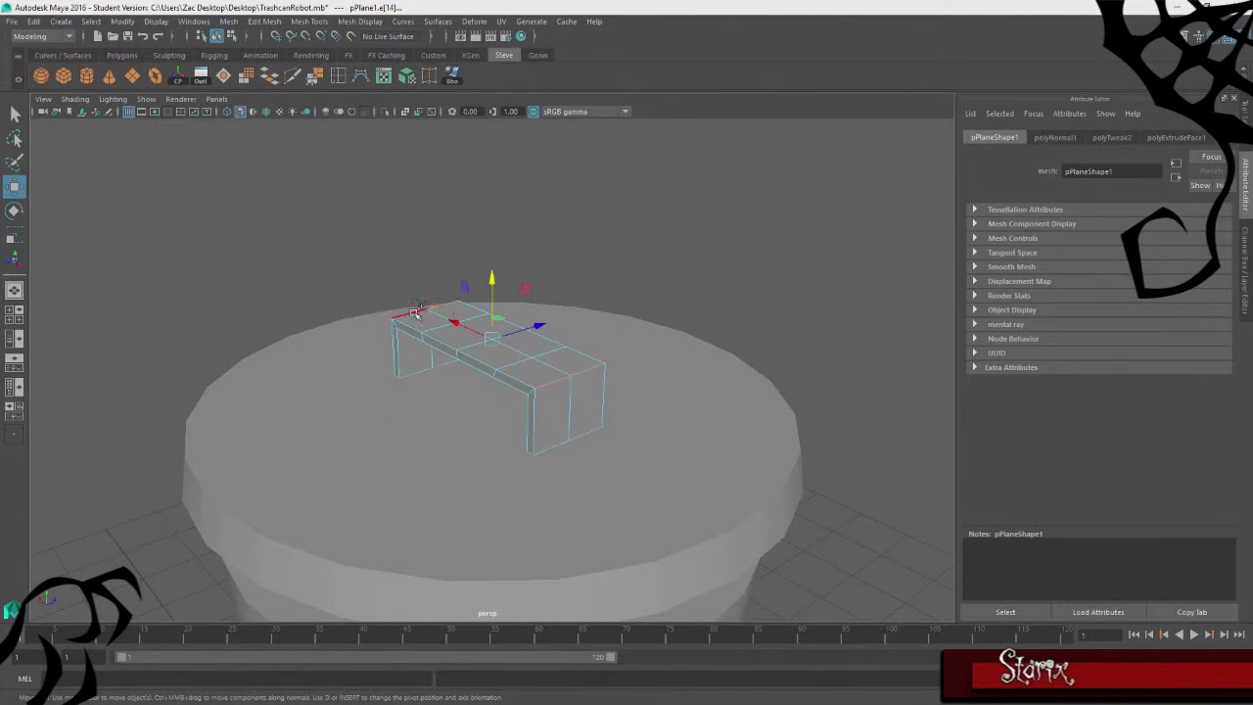
pyautogui.keyDown('alt'); pyautogui.moveTo(416, 313); pyautogui.dragTo(198, 5); pyautogui.keyUp('alt')
pyautogui.click(228, 22)
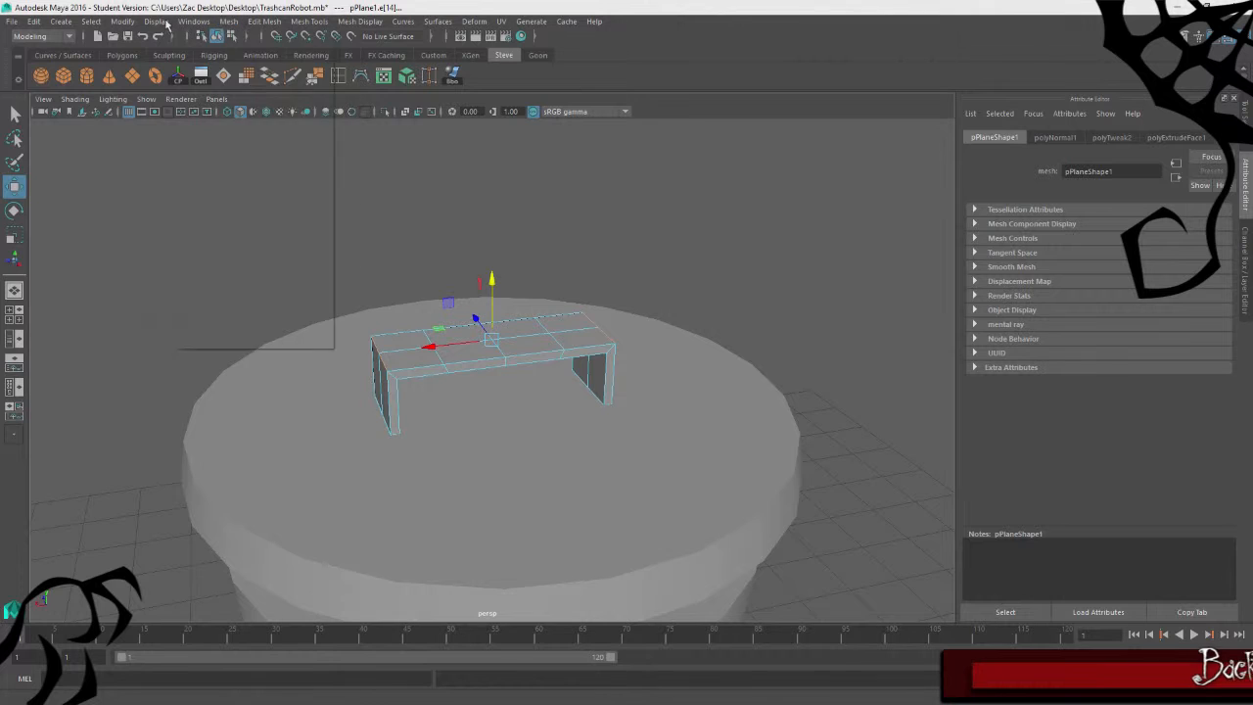
pyautogui.moveTo(265, 22)
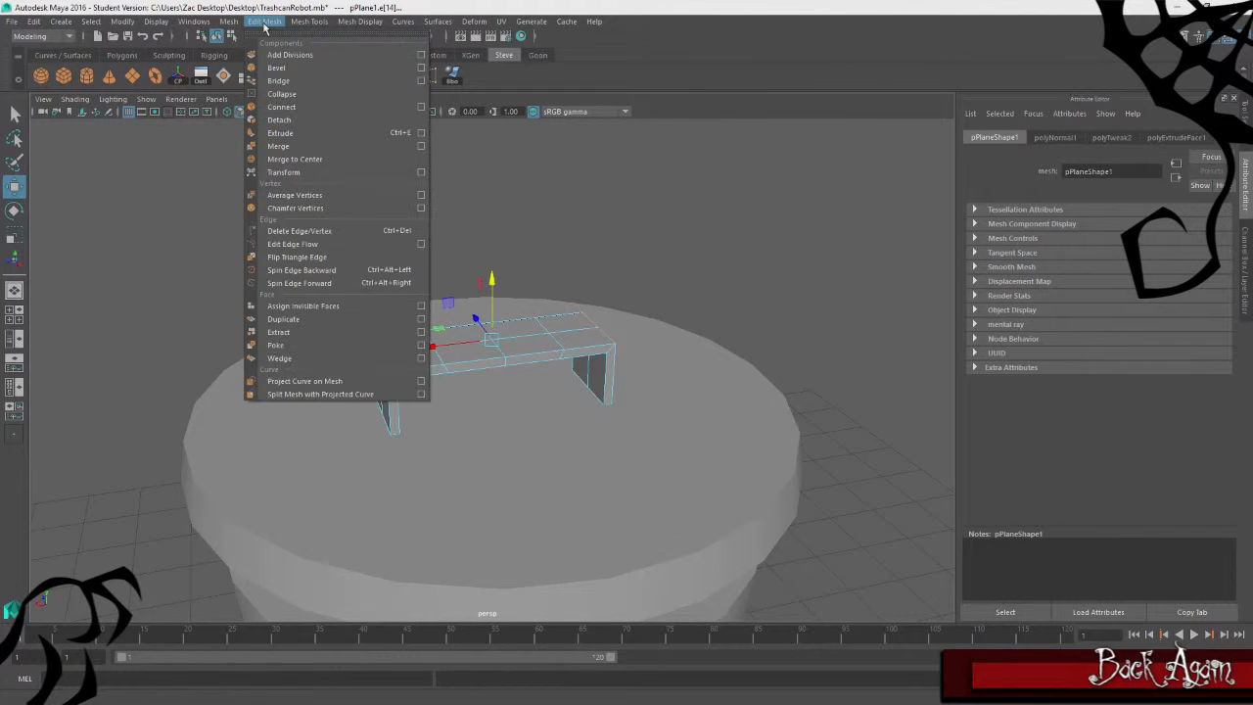
pyautogui.click(274, 70)
# Give the handle's outer corner bevel a fraction of 0.692 and 6 segments
pyautogui.keyDown('alt'); pyautogui.moveTo(593, 238); pyautogui.dragTo(718, 230); pyautogui.keyUp('alt')
pyautogui.scroll(3, 551, 359)
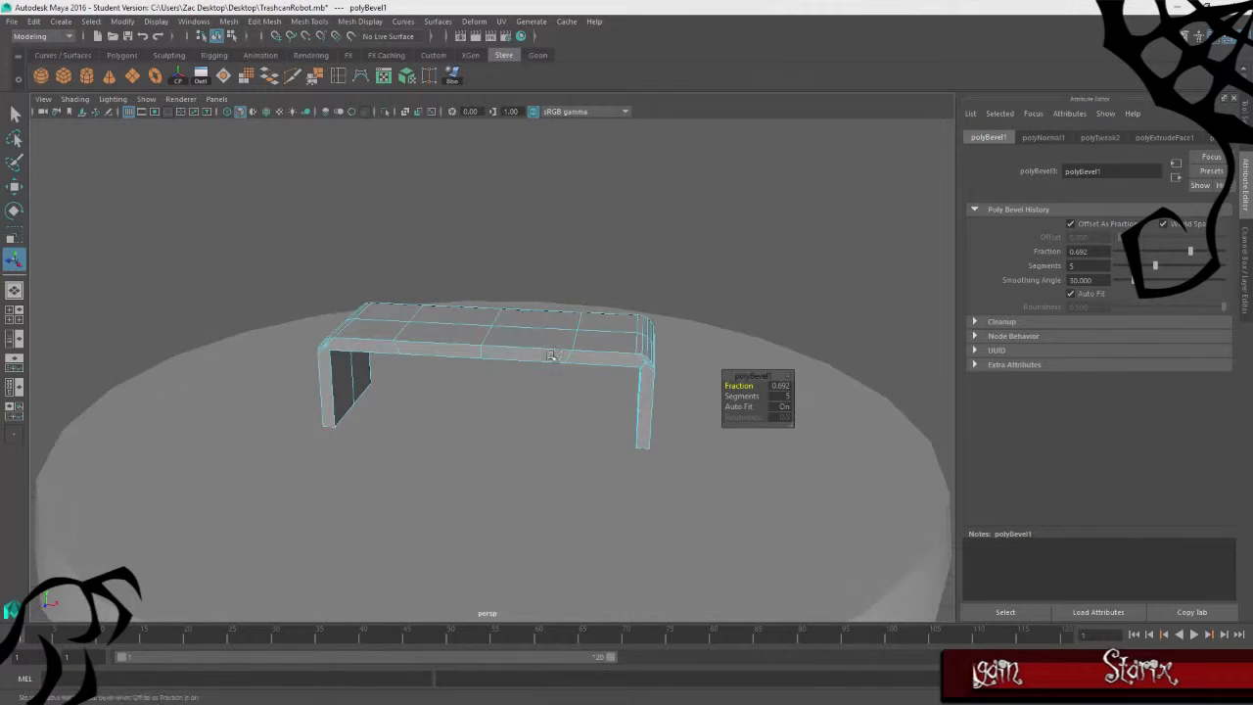
pyautogui.moveTo(364, 389)
pyautogui.keyDown('alt'); pyautogui.mouseDown()
pyautogui.moveTo(567, 372)
pyautogui.moveTo(342, 378)
pyautogui.moveTo(364, 389)
pyautogui.mouseUp(); pyautogui.keyUp('alt')
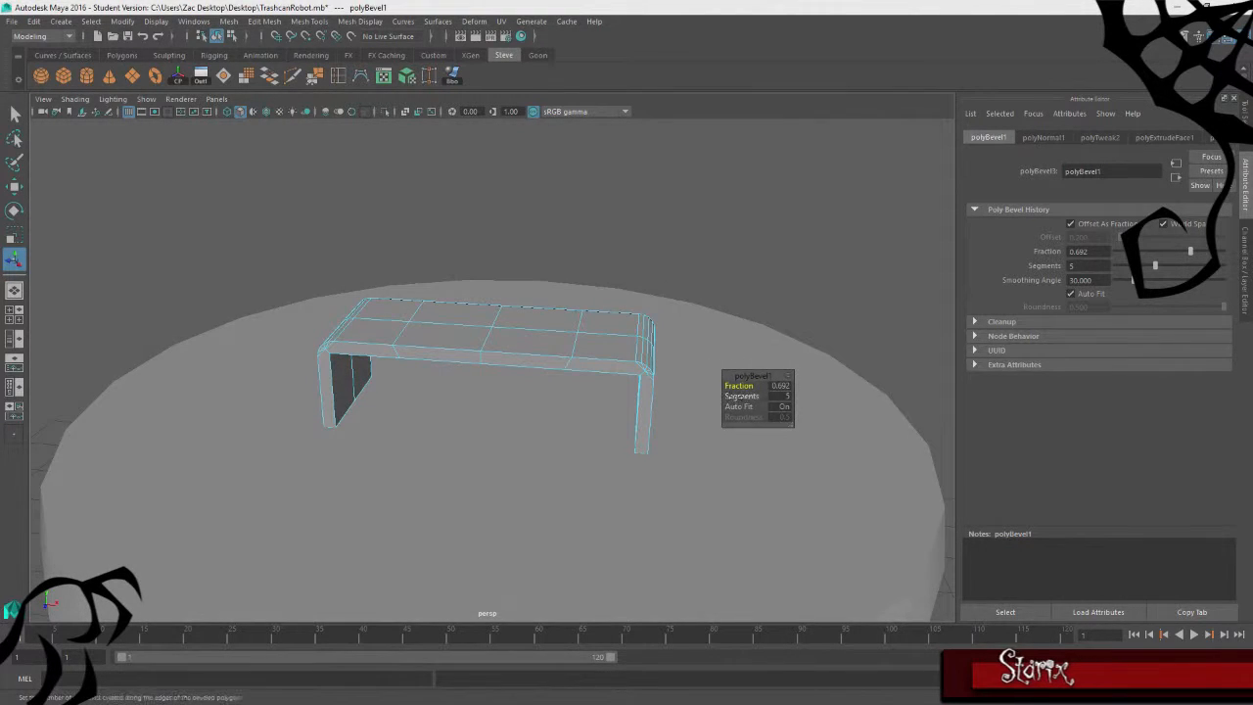
pyautogui.keyDown('alt'); pyautogui.moveTo(736, 396); pyautogui.dragTo(683, 400); pyautogui.keyUp('alt')
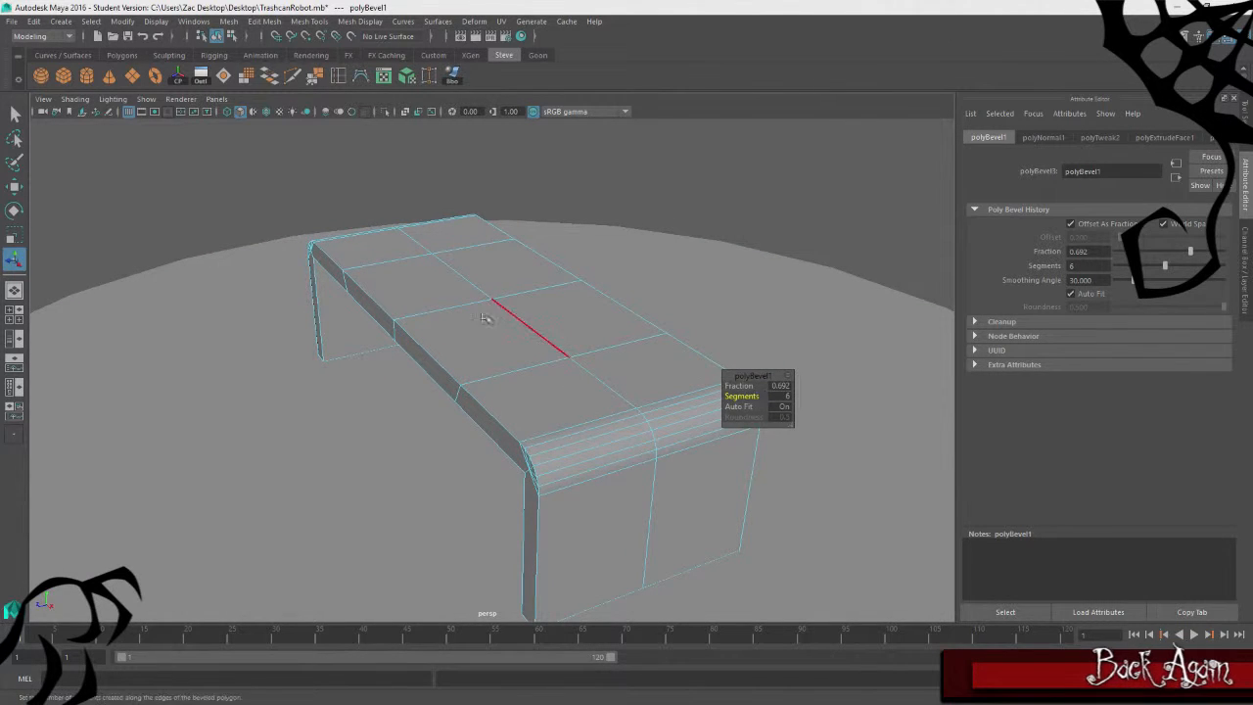
# Bevel the inner corner edges where the handle's underside meets both legs, with fraction 1 and 6 segments
pyautogui.keyDown('alt'); pyautogui.moveTo(485, 318); pyautogui.dragTo(324, 244); pyautogui.keyUp('alt')
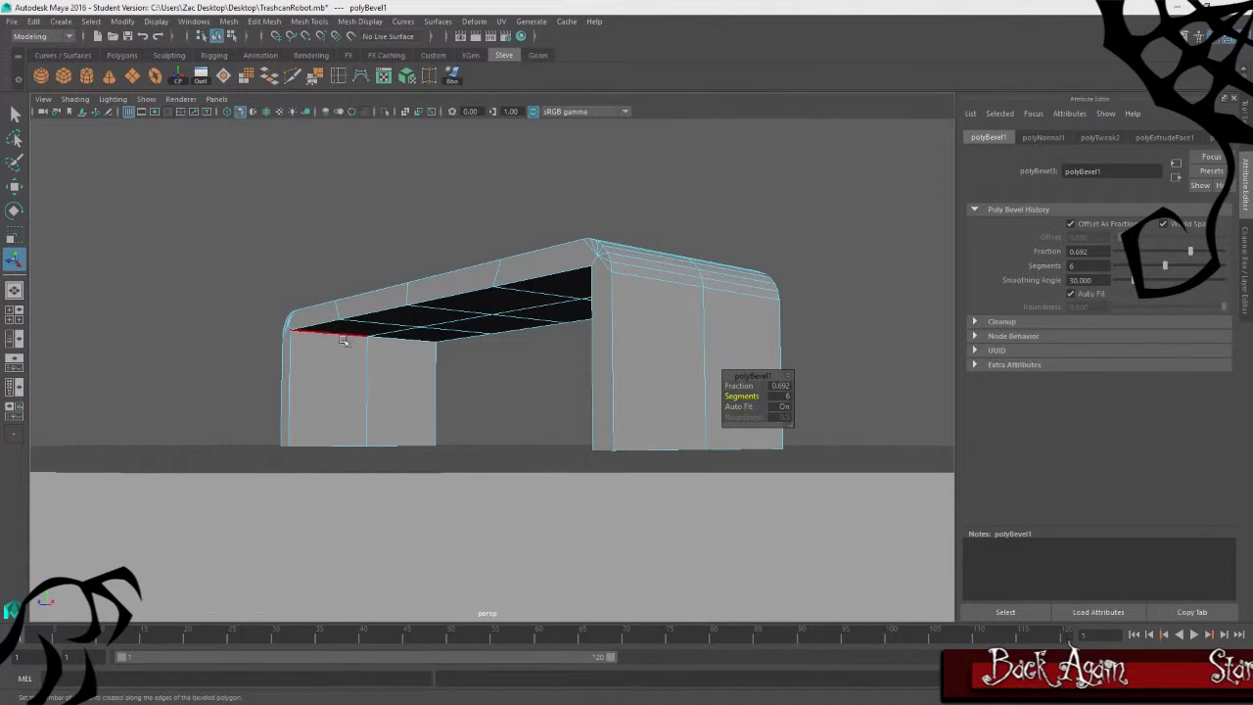
pyautogui.click(396, 339)
pyautogui.moveTo(404, 341)
pyautogui.keyDown('alt'); pyautogui.mouseDown()
pyautogui.moveTo(352, 372)
pyautogui.moveTo(434, 358)
pyautogui.moveTo(400, 347)
pyautogui.mouseUp(); pyautogui.keyUp('alt')
pyautogui.keyDown('alt'); pyautogui.moveTo(252, 254); pyautogui.dragTo(324, 8); pyautogui.keyUp('alt')
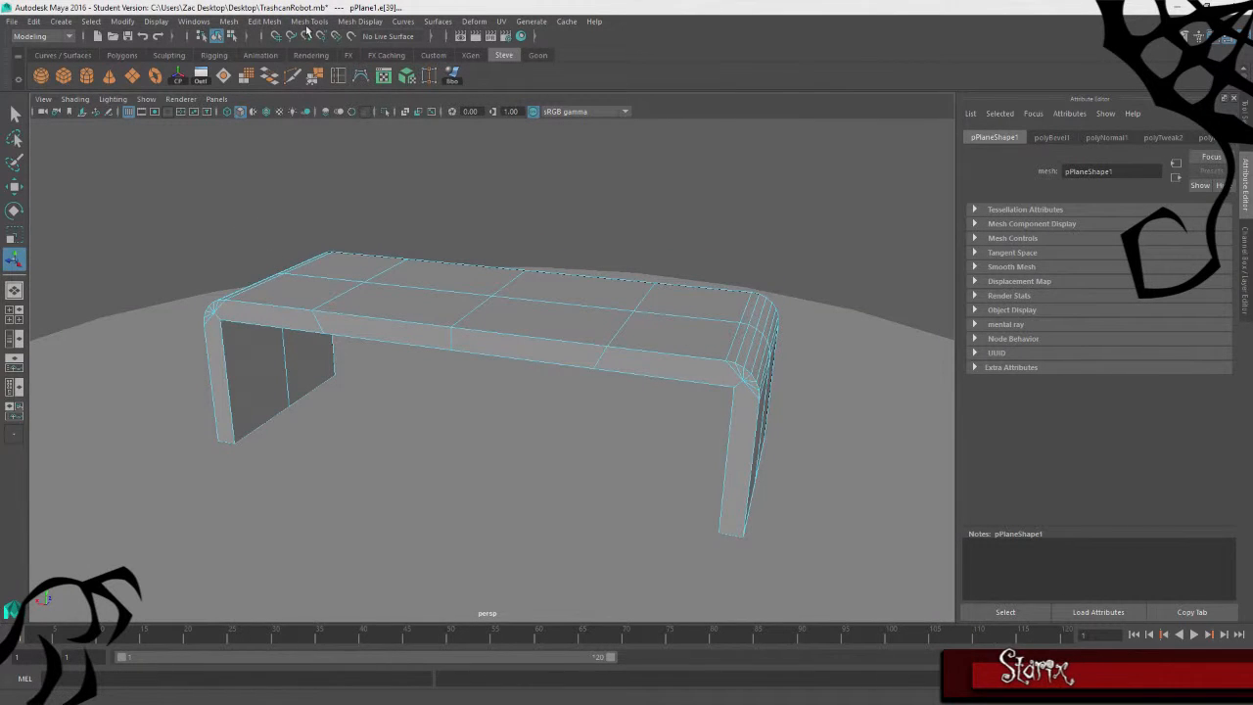
pyautogui.click(308, 21)
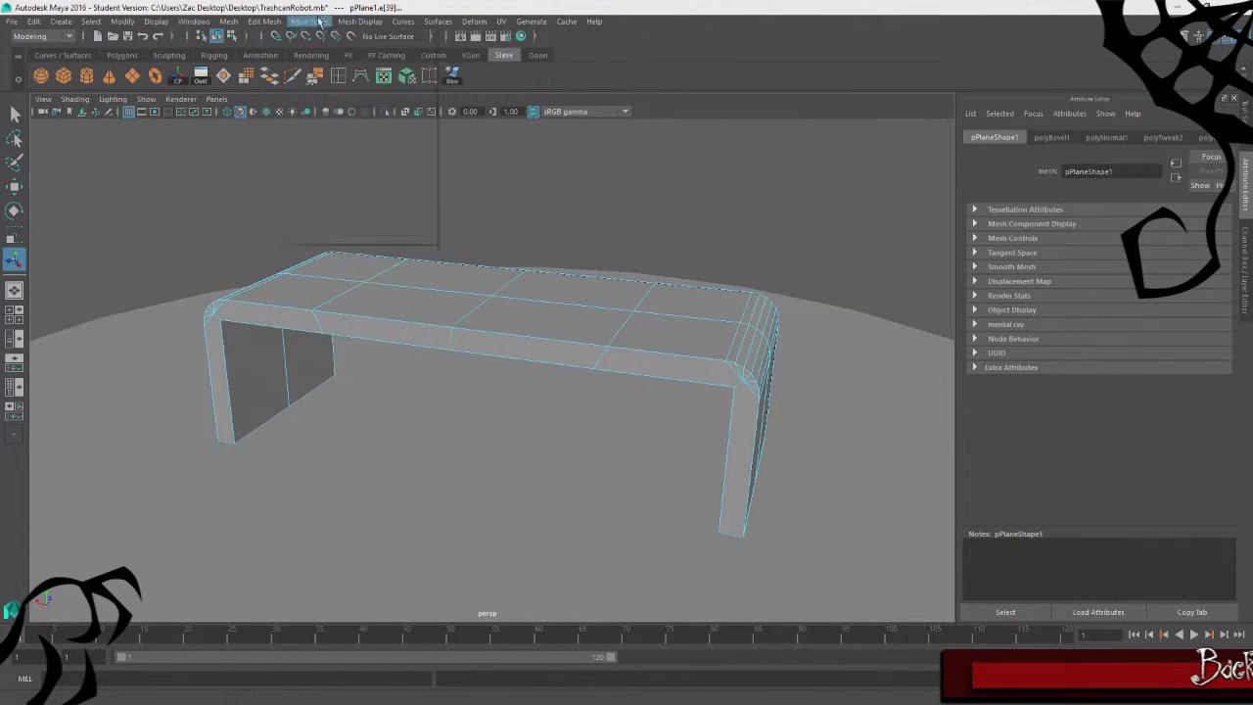
pyautogui.click(284, 68)
pyautogui.keyDown('alt'); pyautogui.moveTo(500, 193); pyautogui.dragTo(699, 190); pyautogui.keyUp('alt')
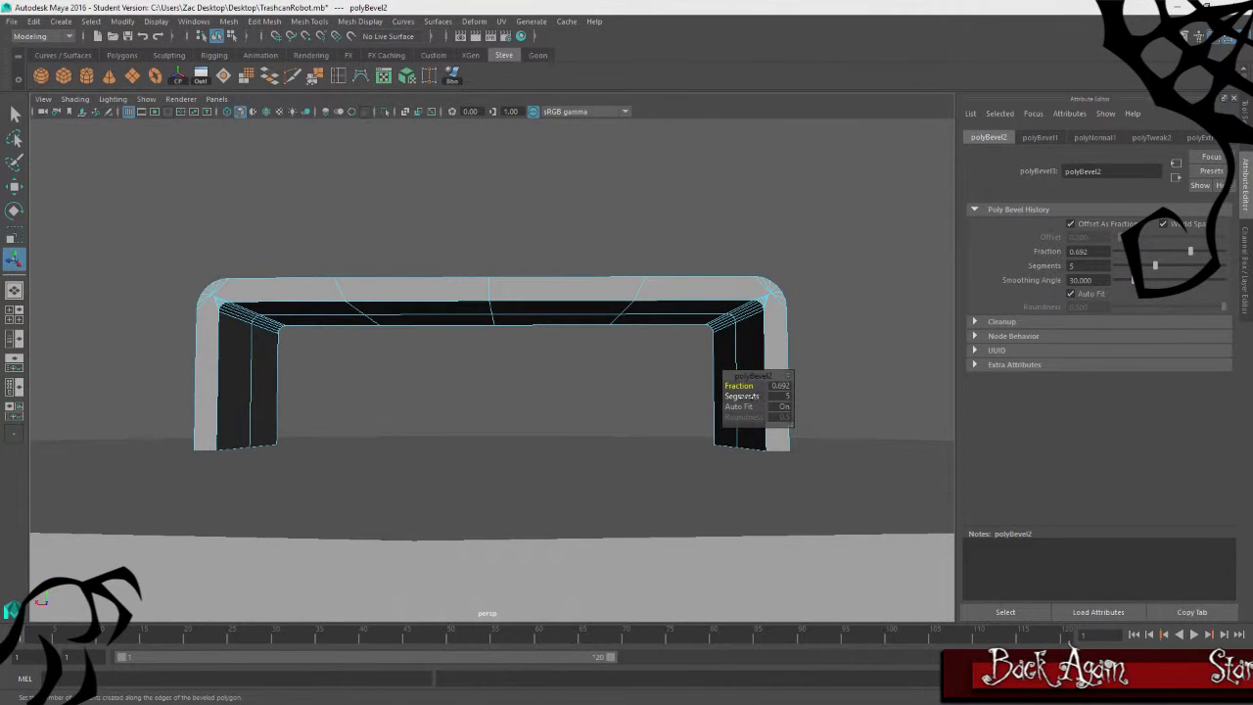
pyautogui.moveTo(743, 385); pyautogui.dragTo(748, 386)
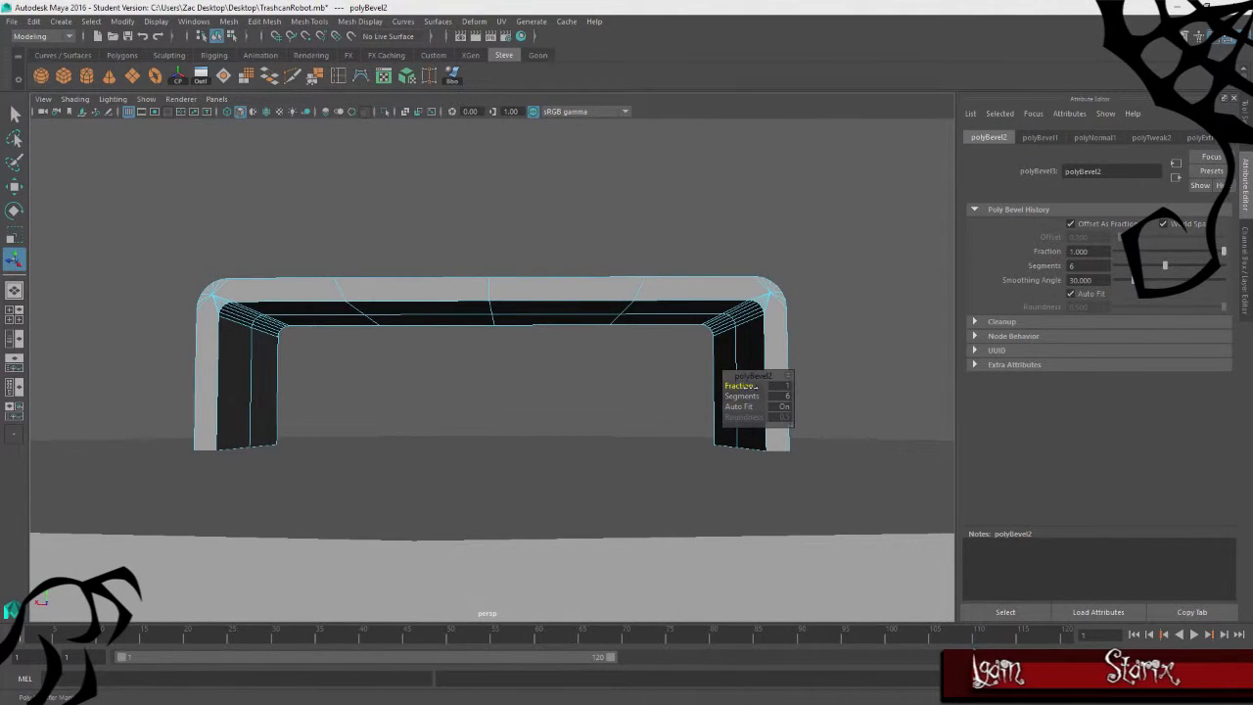
# Return the handle to object mode and examine the rounded corners on both ends up close
pyautogui.click(322, 222)
pyautogui.keyDown('alt'); pyautogui.moveTo(323, 221); pyautogui.dragTo(414, 230); pyautogui.keyUp('alt')
pyautogui.moveTo(643, 188); pyautogui.dragTo(707, 169, button='right')
pyautogui.click(411, 240)
pyautogui.keyDown('alt'); pyautogui.moveTo(410, 240); pyautogui.dragTo(218, 324); pyautogui.keyUp('alt')
pyautogui.click(526, 307)
pyautogui.scroll(4, 215, 324)
pyautogui.keyDown('alt'); pyautogui.moveTo(140, 346); pyautogui.dragTo(441, 341, button='middle'); pyautogui.keyUp('alt')
pyautogui.scroll(2, 442, 342)
pyautogui.keyDown('alt'); pyautogui.moveTo(536, 290); pyautogui.dragTo(299, 329); pyautogui.keyUp('alt')
pyautogui.keyDown('alt'); pyautogui.moveTo(159, 325); pyautogui.dragTo(201, 314); pyautogui.keyUp('alt')
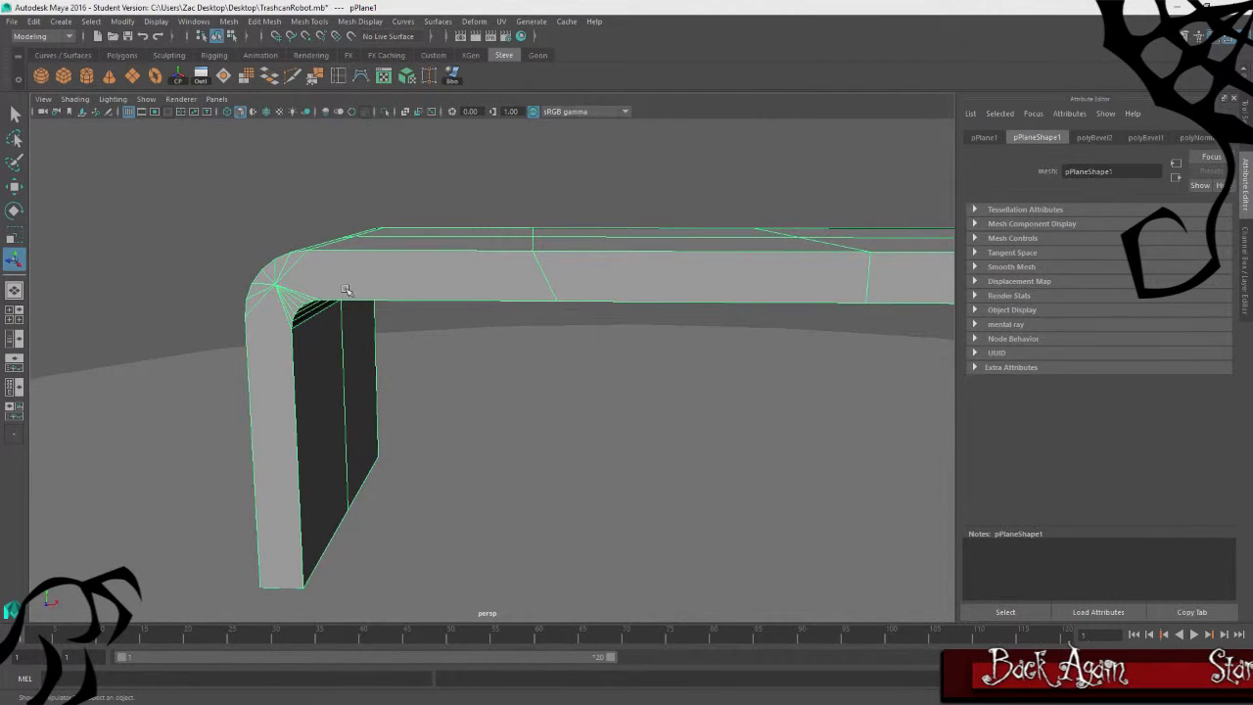
pyautogui.keyDown('alt'); pyautogui.moveTo(300, 329); pyautogui.dragTo(520, 290); pyautogui.keyUp('alt')
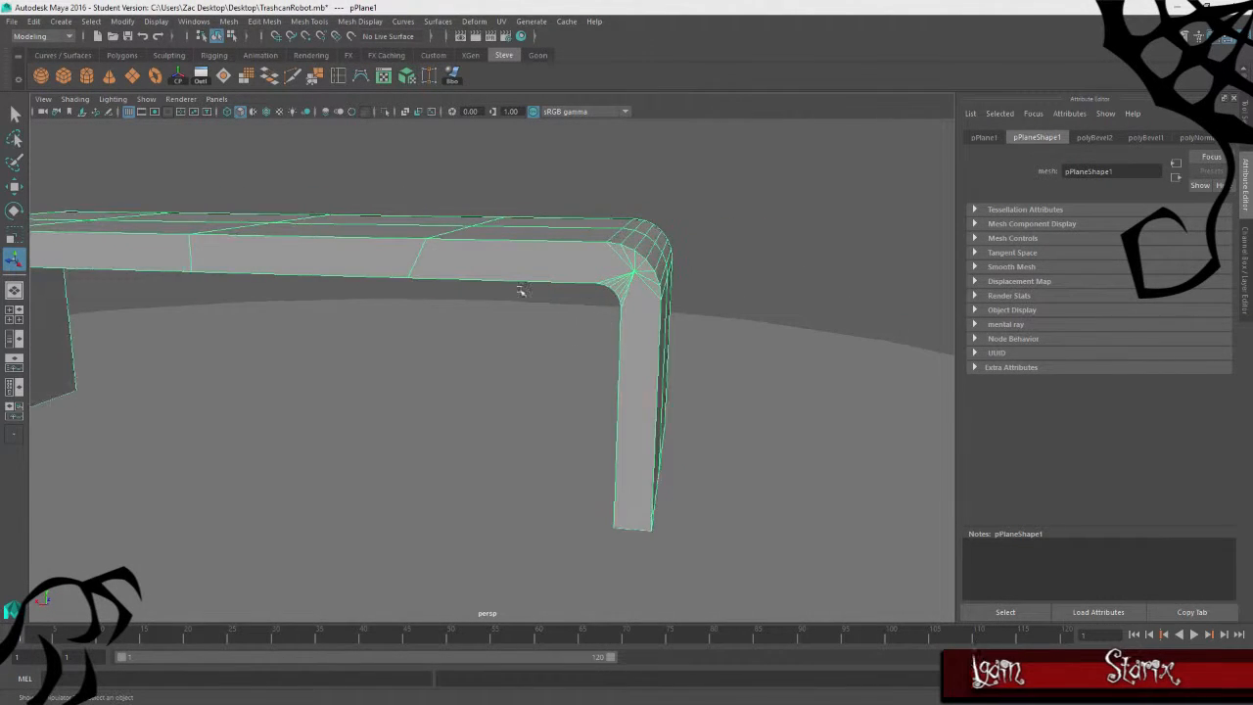
pyautogui.keyDown('alt'); pyautogui.moveTo(380, 233); pyautogui.dragTo(546, 379); pyautogui.keyUp('alt')
pyautogui.scroll(-4, 591, 406)
# Scale the three middle crosswise edge loops of the handle inward along Z to narrow the grip
pyautogui.moveTo(676, 264); pyautogui.dragTo(676, 225, button='right')
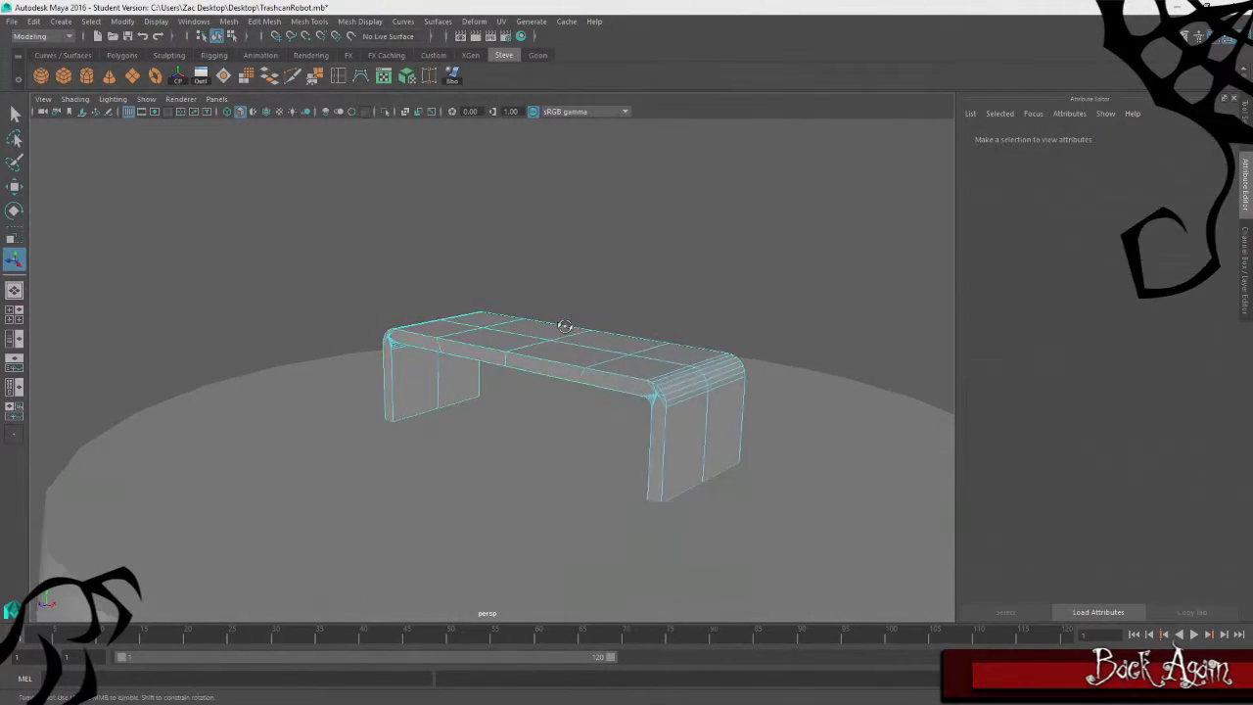
pyautogui.keyDown('alt'); pyautogui.moveTo(564, 327); pyautogui.dragTo(495, 365); pyautogui.keyUp('alt')
pyautogui.doubleClick(539, 343)
pyautogui.press('r')
pyautogui.keyDown('alt'); pyautogui.moveTo(533, 384); pyautogui.dragTo(537, 437); pyautogui.keyUp('alt')
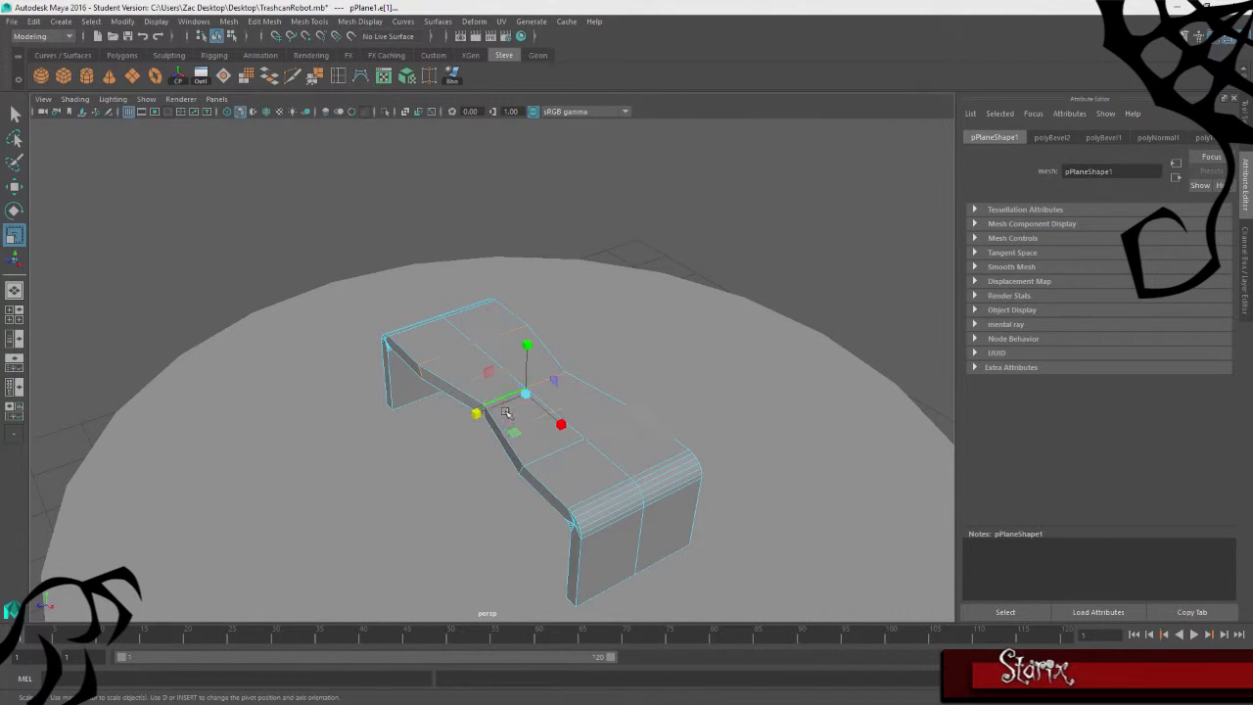
pyautogui.moveTo(478, 415); pyautogui.dragTo(489, 412)
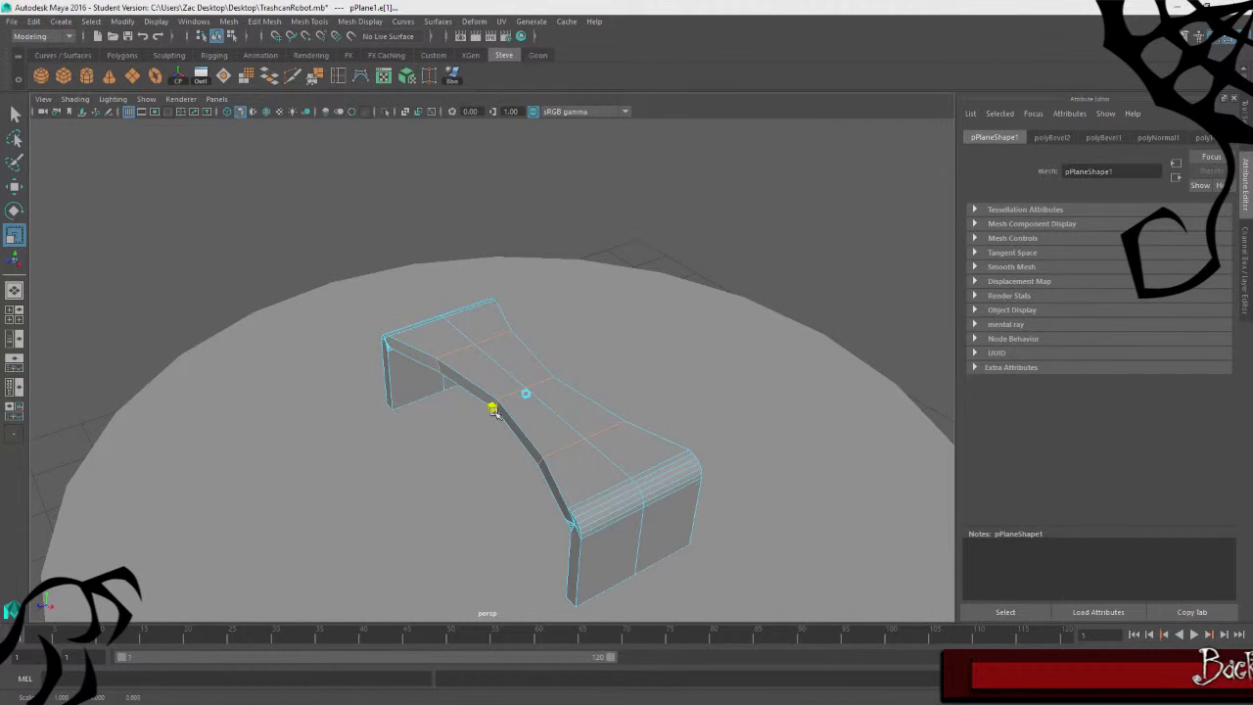
# Select only the handle's center crosswise edge loop and fine-tune its width by scaling along Z
pyautogui.keyDown('alt'); pyautogui.moveTo(615, 336); pyautogui.dragTo(519, 389); pyautogui.keyUp('alt')
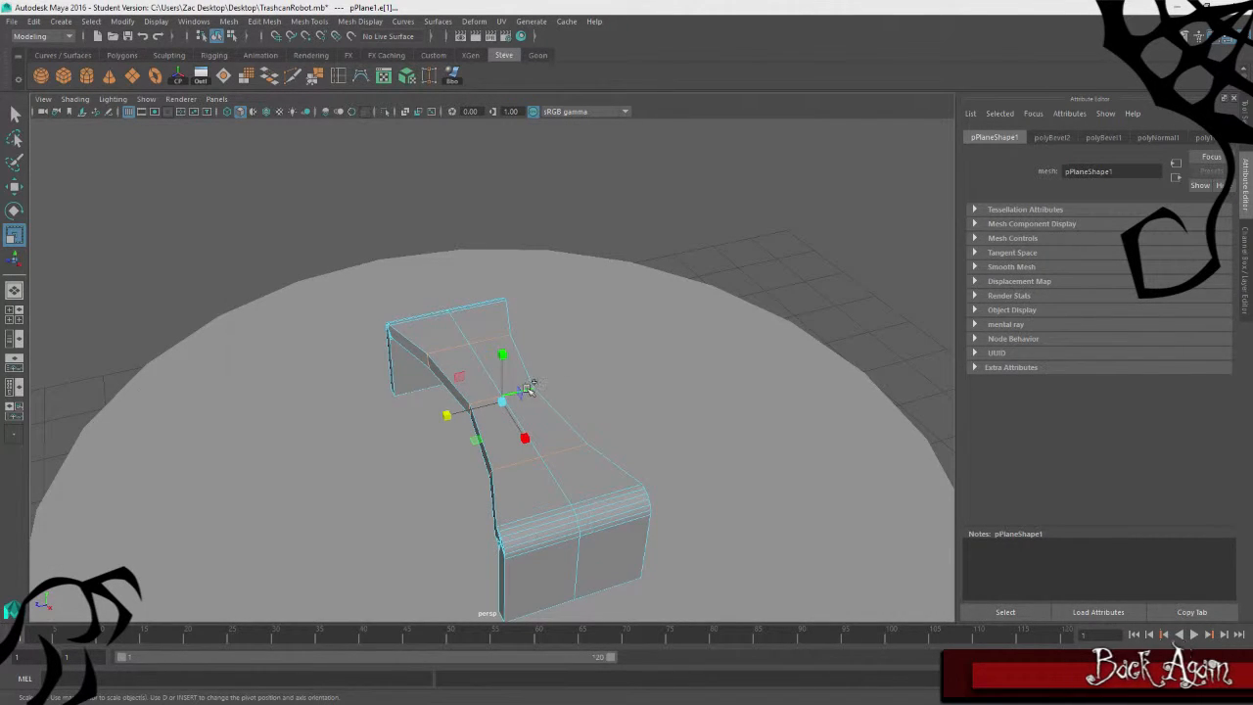
pyautogui.click(549, 369)
pyautogui.click(519, 390)
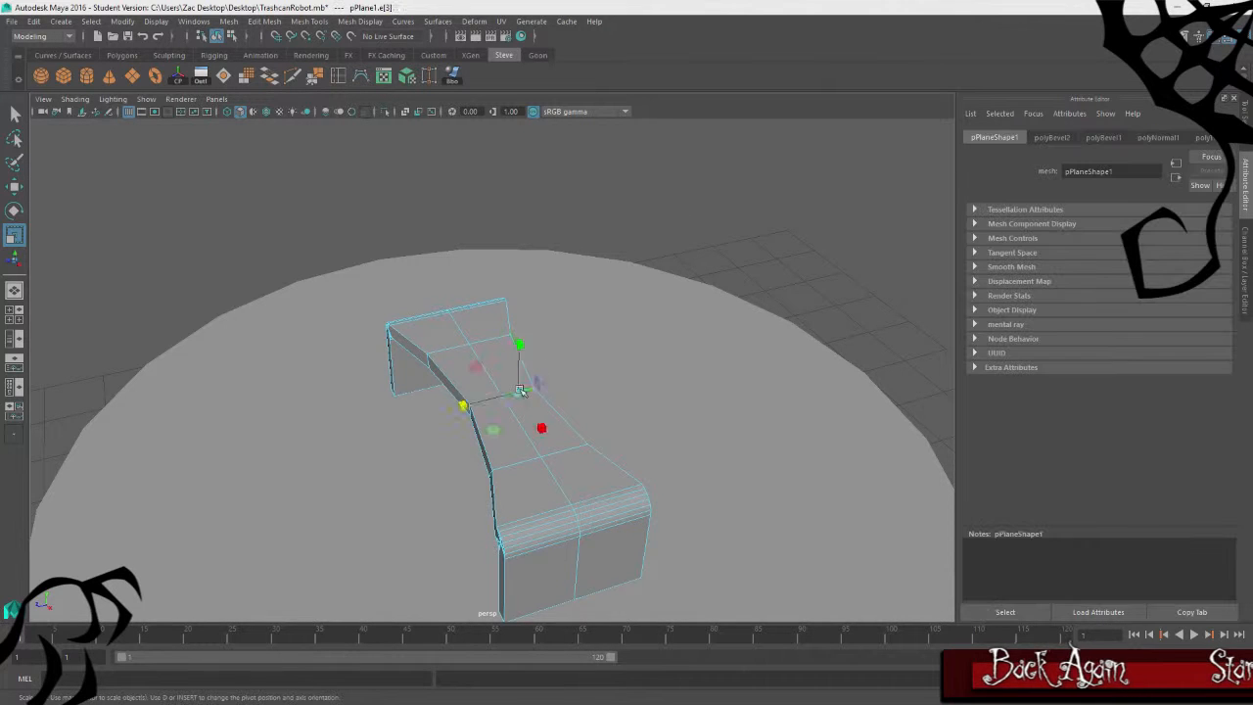
pyautogui.moveTo(448, 412); pyautogui.dragTo(449, 416)
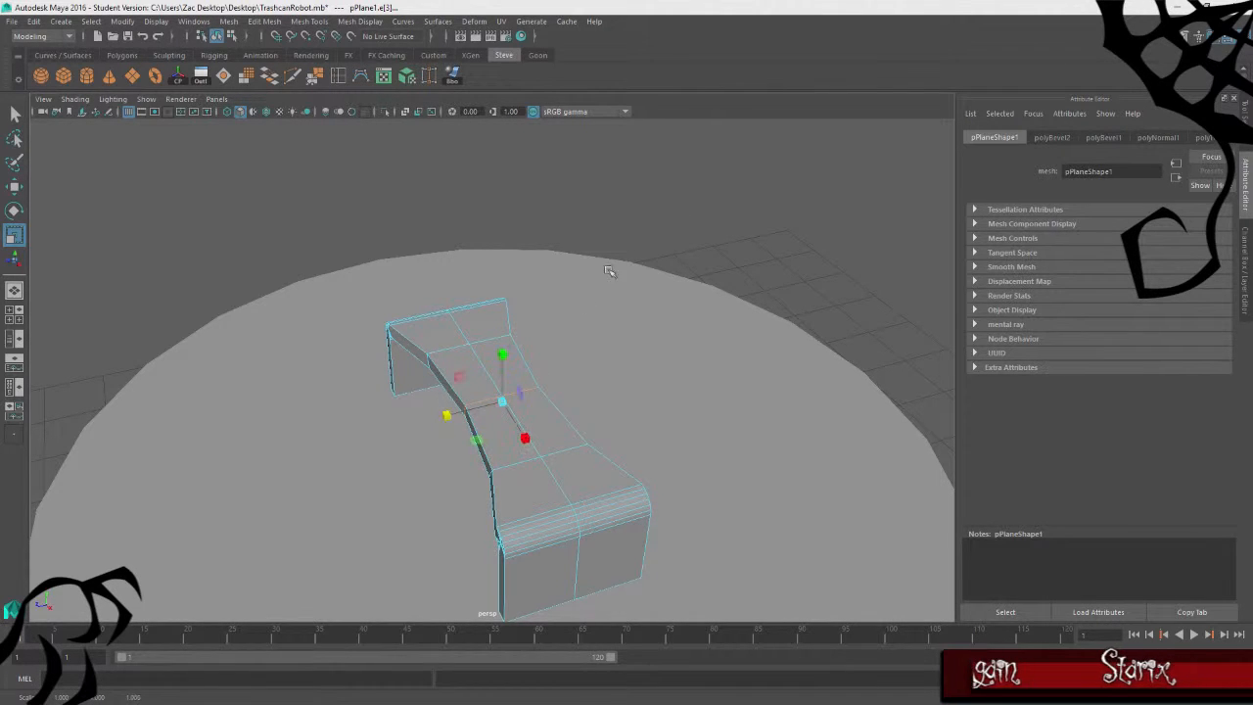
# Raise the handle's center crosswise edge loop along Y to lift the middle of the grip
pyautogui.keyDown('alt'); pyautogui.moveTo(609, 271); pyautogui.dragTo(754, 227); pyautogui.keyUp('alt')
pyautogui.press('e')
pyautogui.press('w')
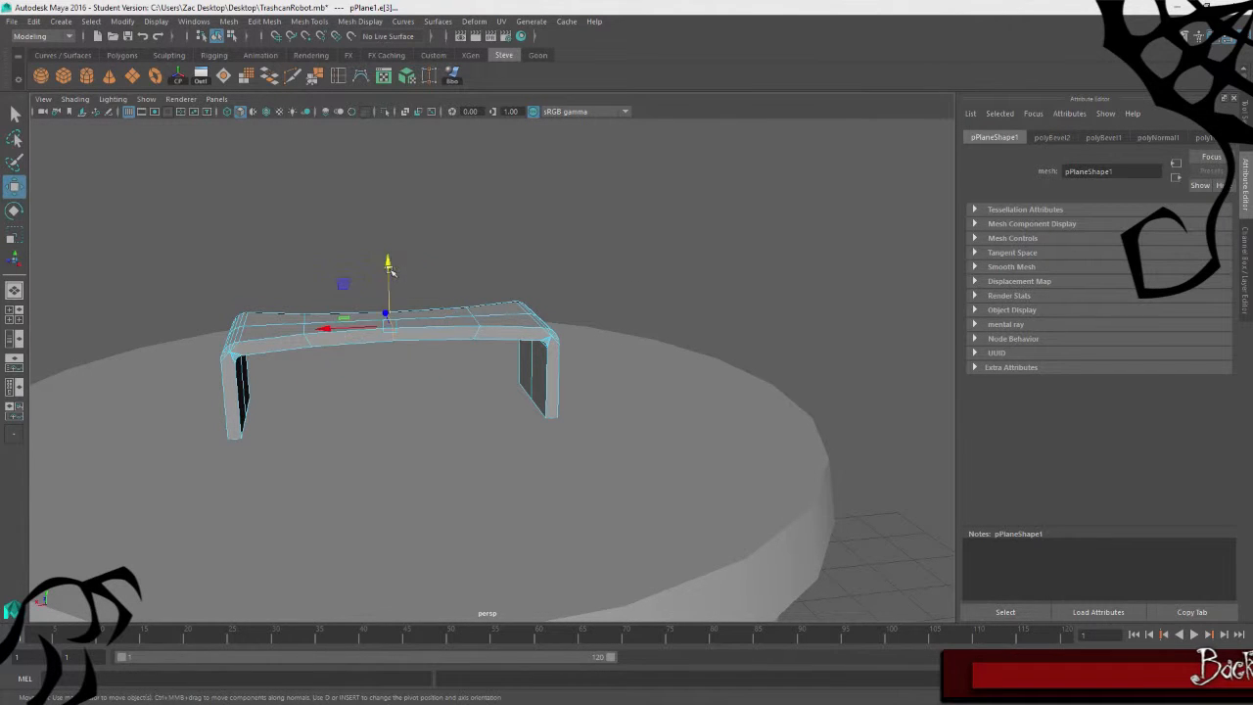
pyautogui.moveTo(386, 266); pyautogui.dragTo(388, 264)
# Raise the crosswise edge loops on either side of the center, then the center loop again, to form an even arch along the grip
pyautogui.click(475, 331)
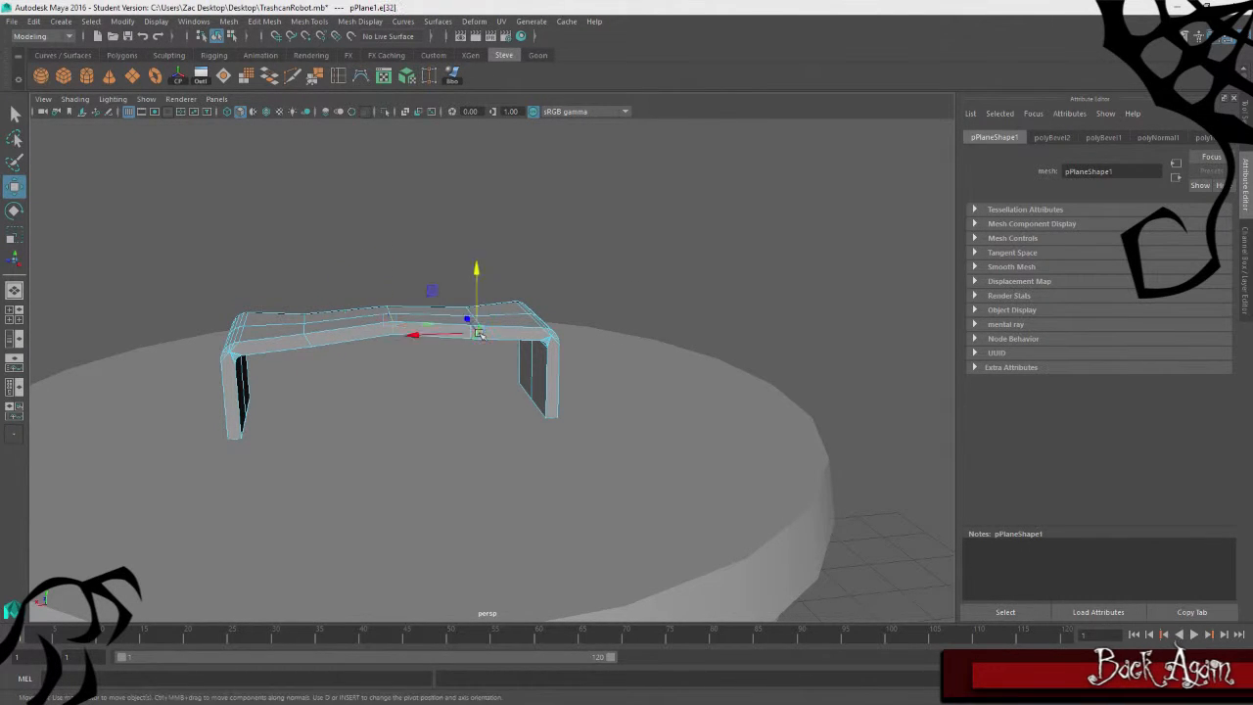
pyautogui.moveTo(389, 263); pyautogui.dragTo(388, 259)
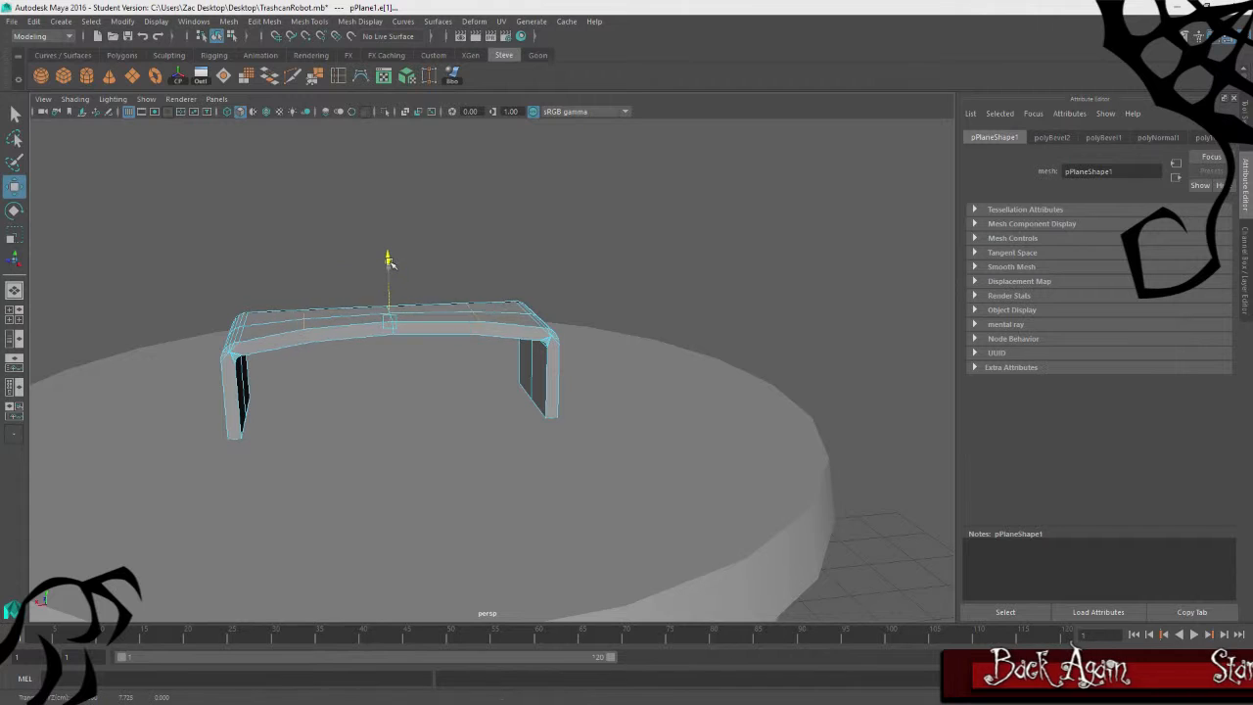
pyautogui.click(460, 292)
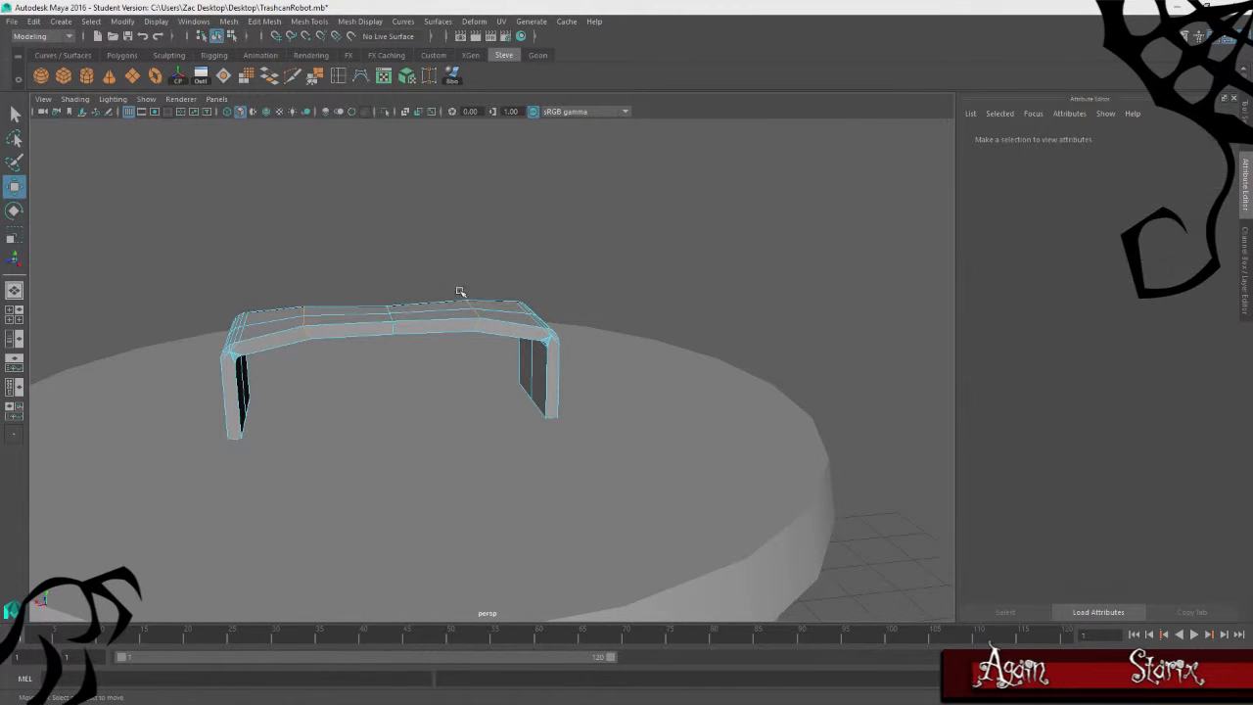
pyautogui.click(394, 327)
pyautogui.moveTo(391, 257); pyautogui.dragTo(389, 249)
pyautogui.click(495, 265)
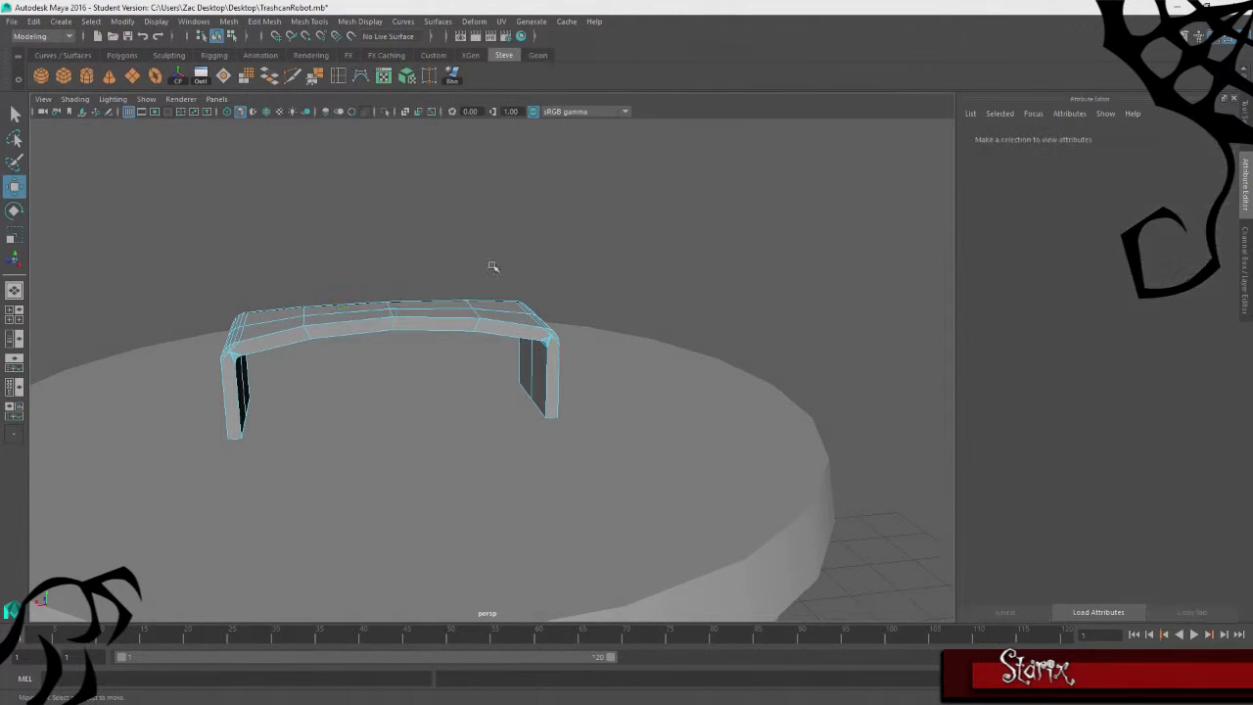
# Bevel the outer rim edges along both long sides of the handle with fraction 0.692 and 6 segments
pyautogui.keyDown('alt'); pyautogui.moveTo(411, 322); pyautogui.dragTo(832, 321); pyautogui.keyUp('alt')
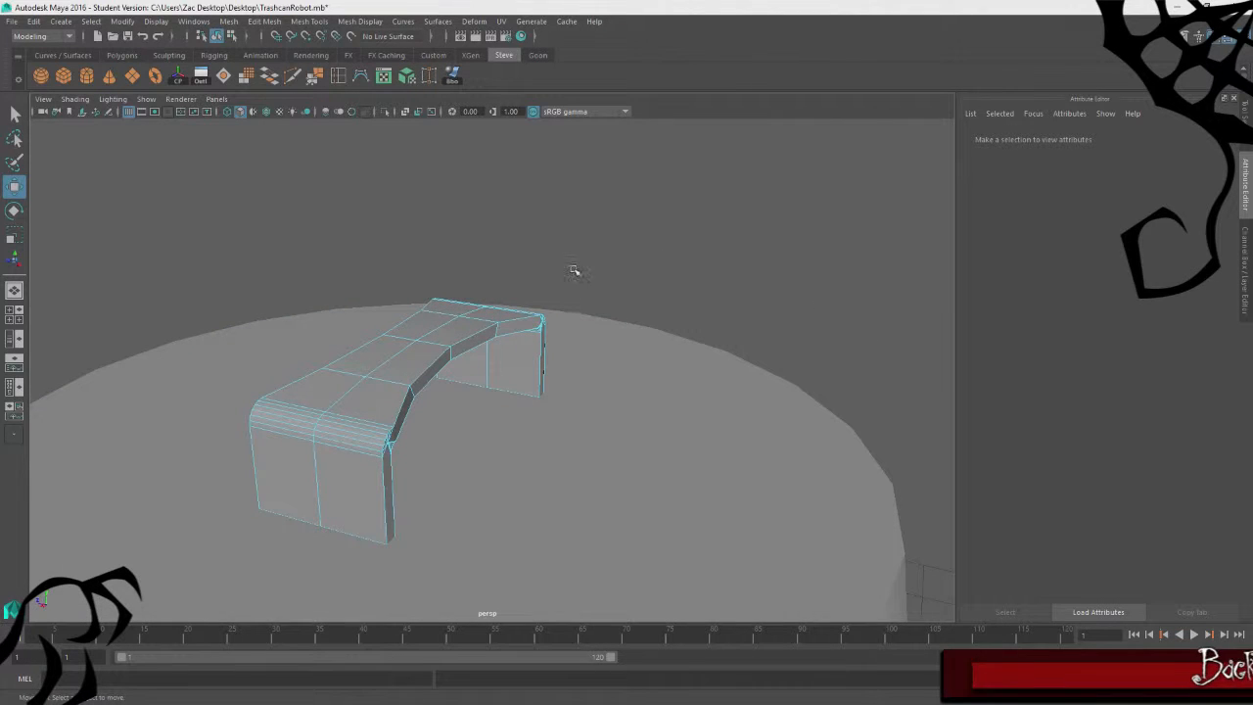
pyautogui.click(503, 320)
pyautogui.keyDown('alt'); pyautogui.moveTo(671, 232); pyautogui.dragTo(719, 278); pyautogui.keyUp('alt')
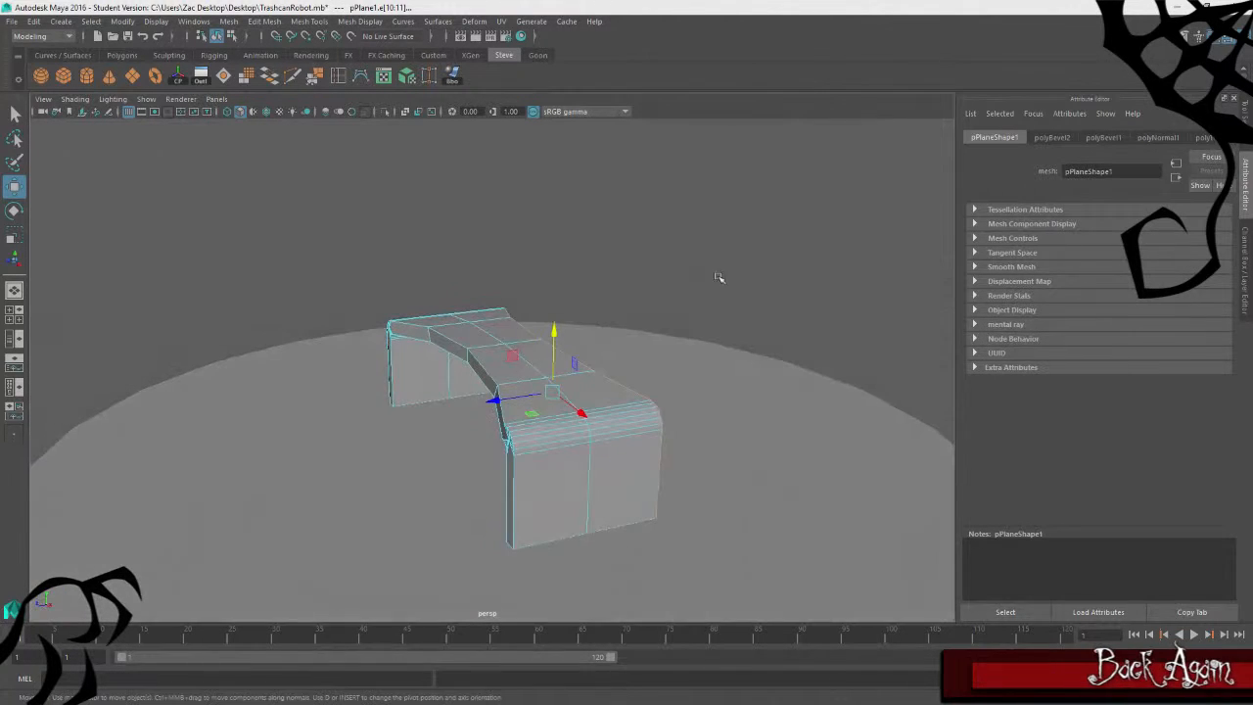
pyautogui.keyDown('alt'); pyautogui.moveTo(455, 335); pyautogui.dragTo(336, 65); pyautogui.keyUp('alt')
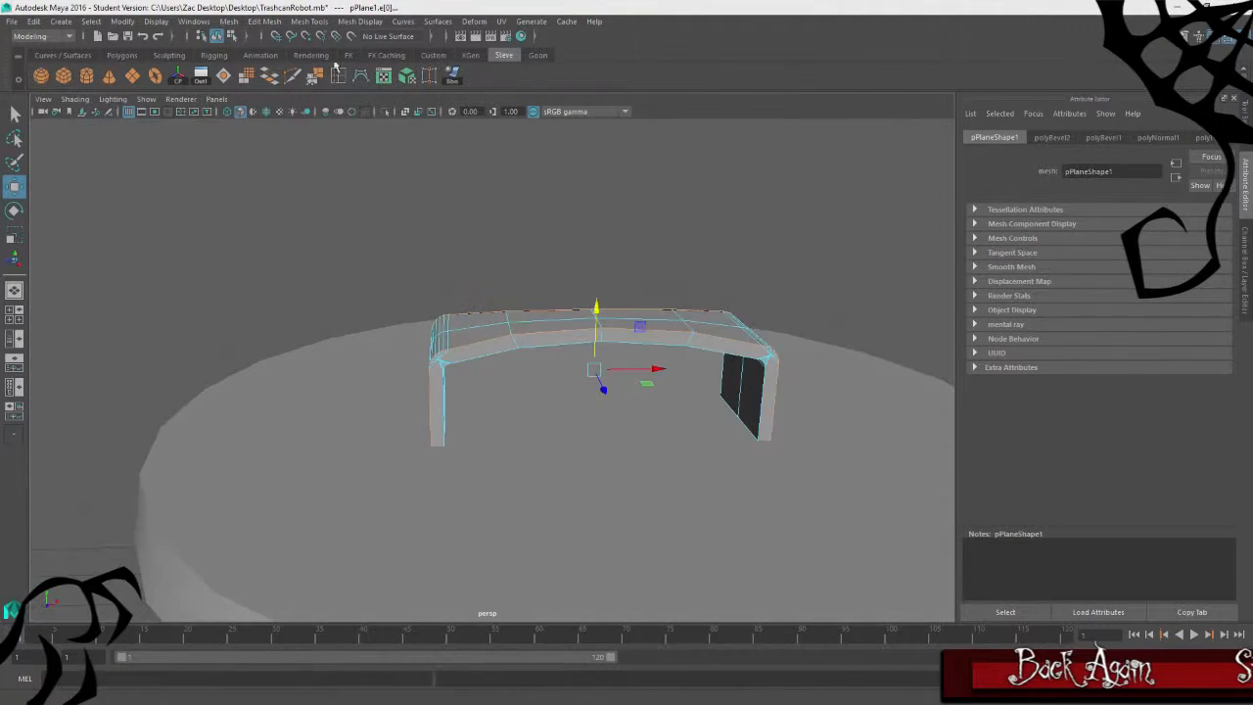
pyautogui.click(265, 21)
pyautogui.click(284, 59)
pyautogui.keyDown('alt'); pyautogui.moveTo(294, 245); pyautogui.dragTo(479, 330); pyautogui.keyUp('alt')
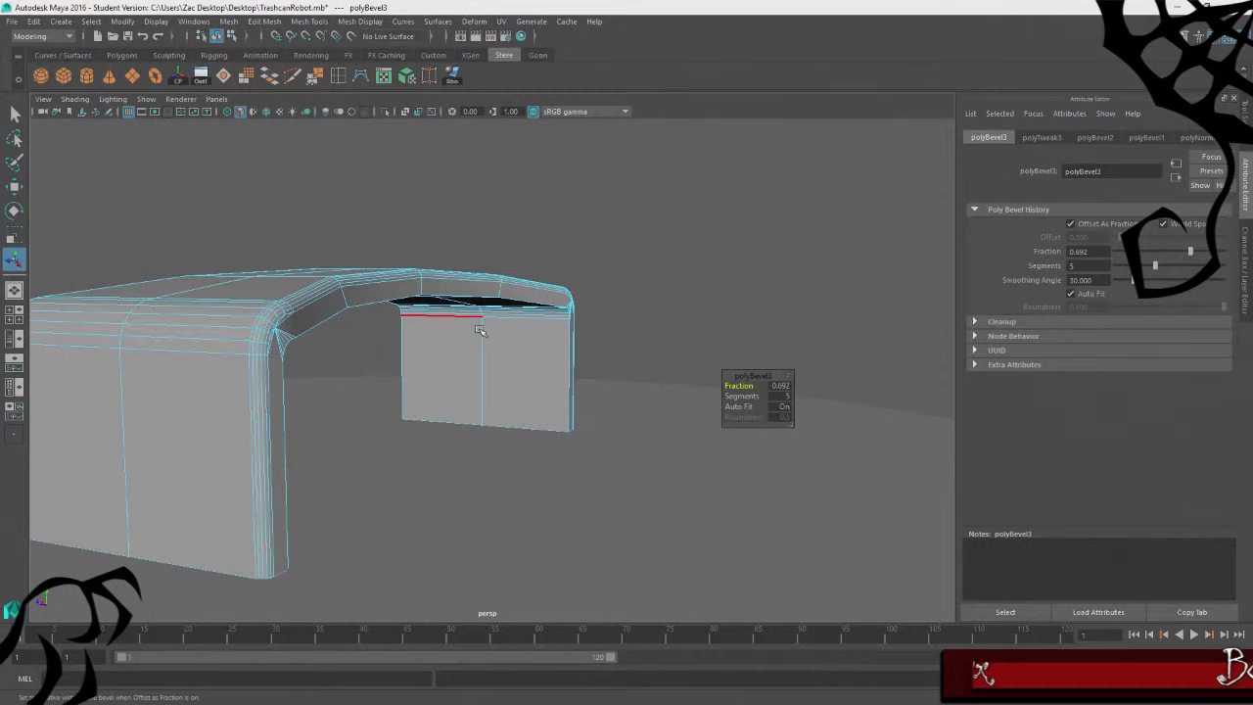
pyautogui.click(778, 395)
pyautogui.write('6')
pyautogui.press('Return')
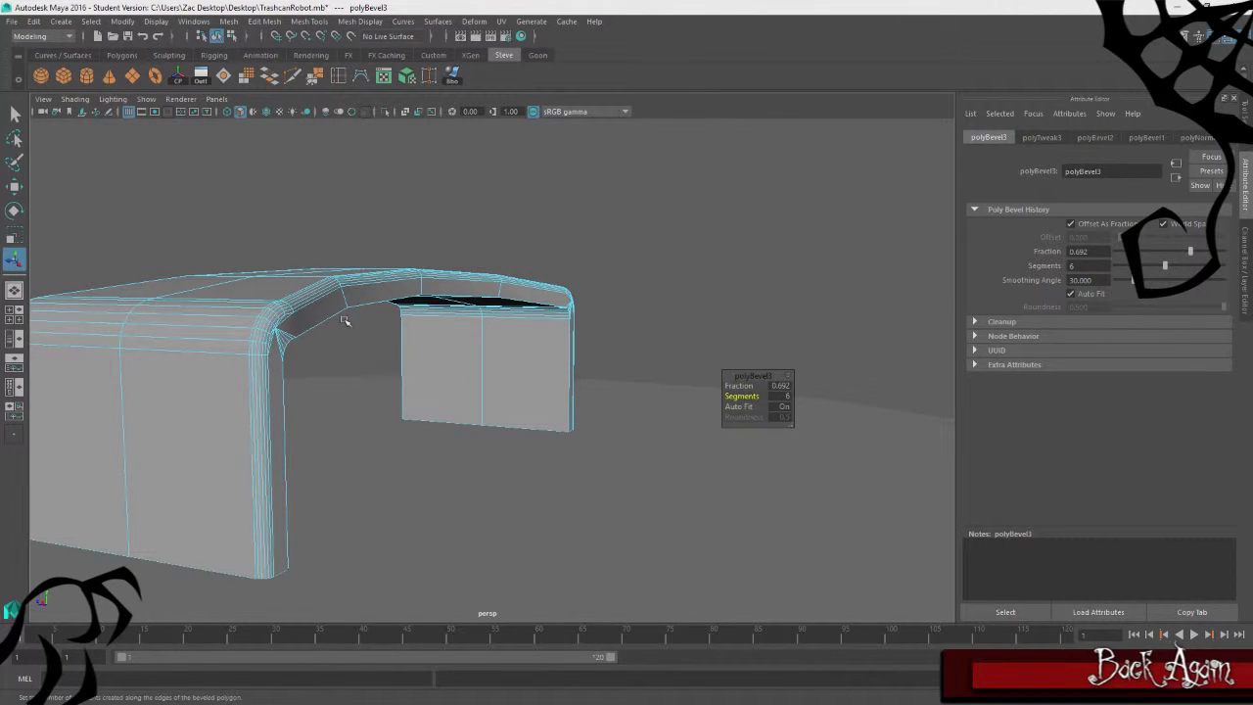
# Bevel the inner rim edges along both long sides of the handle with fraction 0.692, and return to object mode to inspect the rounding
pyautogui.click(343, 320)
pyautogui.keyDown('alt'); pyautogui.moveTo(343, 320); pyautogui.dragTo(534, 221); pyautogui.keyUp('alt')
pyautogui.click(725, 229)
pyautogui.click(310, 21)
pyautogui.moveTo(264, 21)
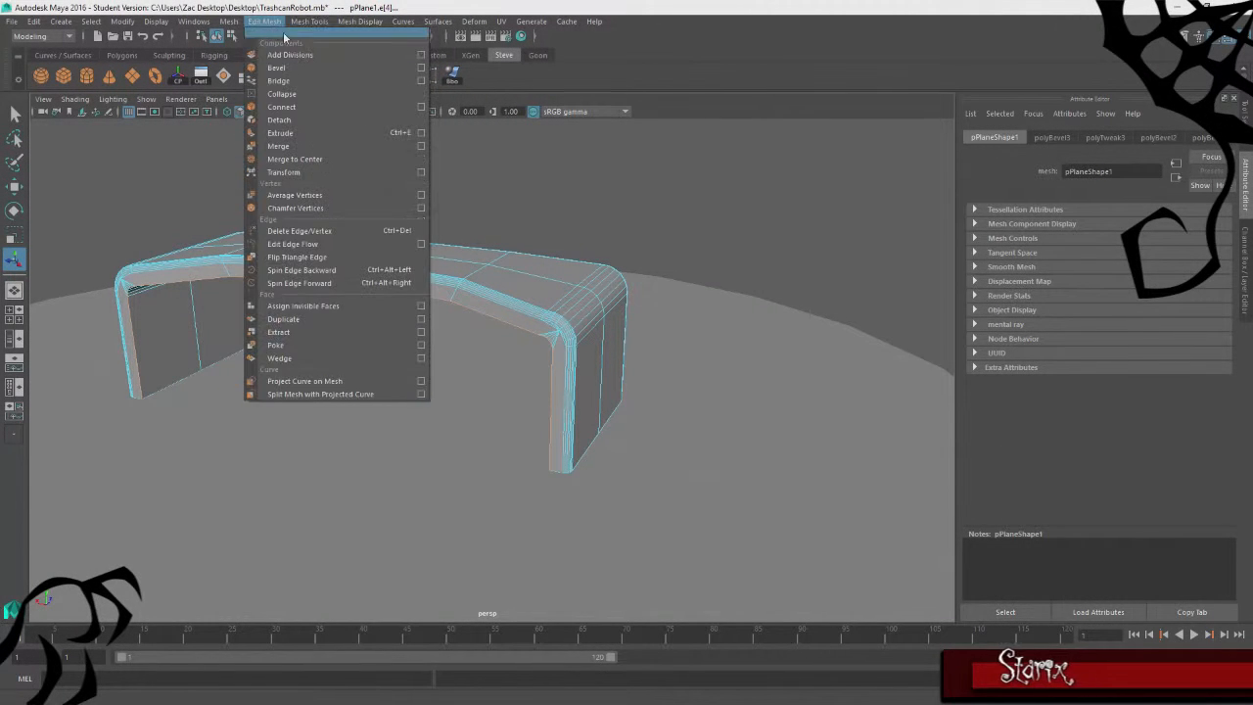
pyautogui.click(284, 62)
pyautogui.keyDown('alt'); pyautogui.moveTo(294, 195); pyautogui.dragTo(582, 265); pyautogui.keyUp('alt')
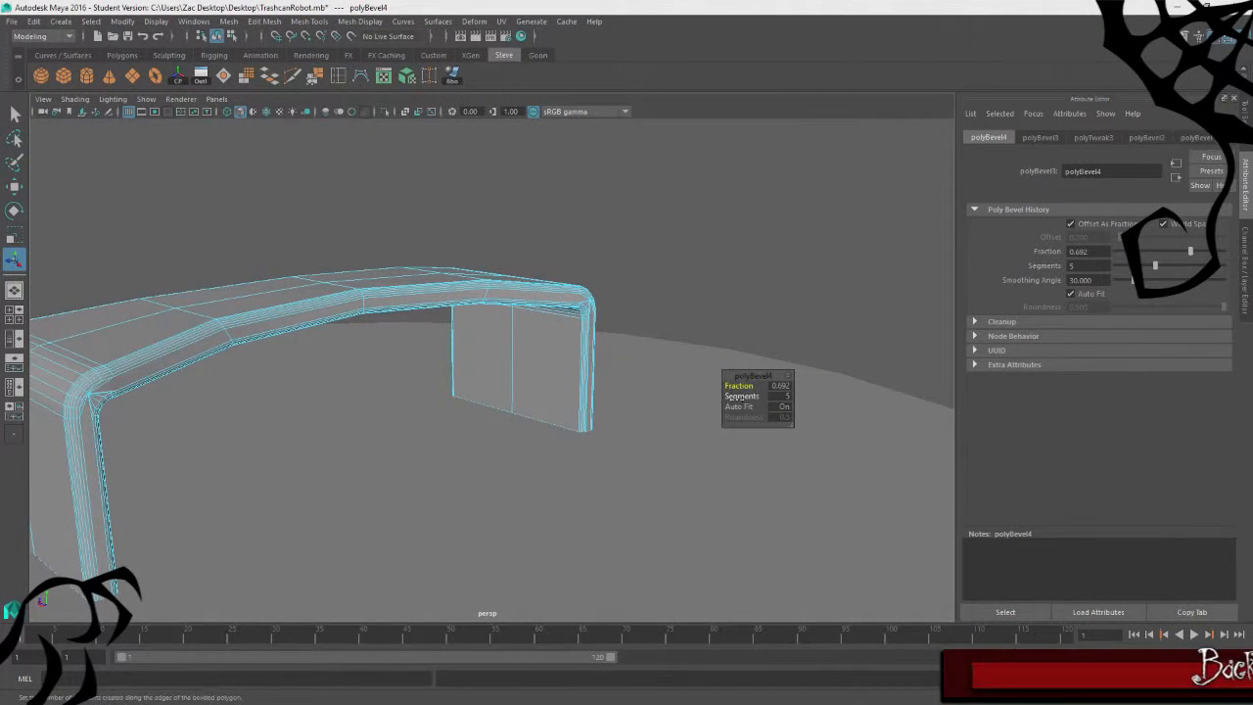
pyautogui.click(699, 240)
pyautogui.moveTo(699, 240); pyautogui.dragTo(748, 216, button='right')
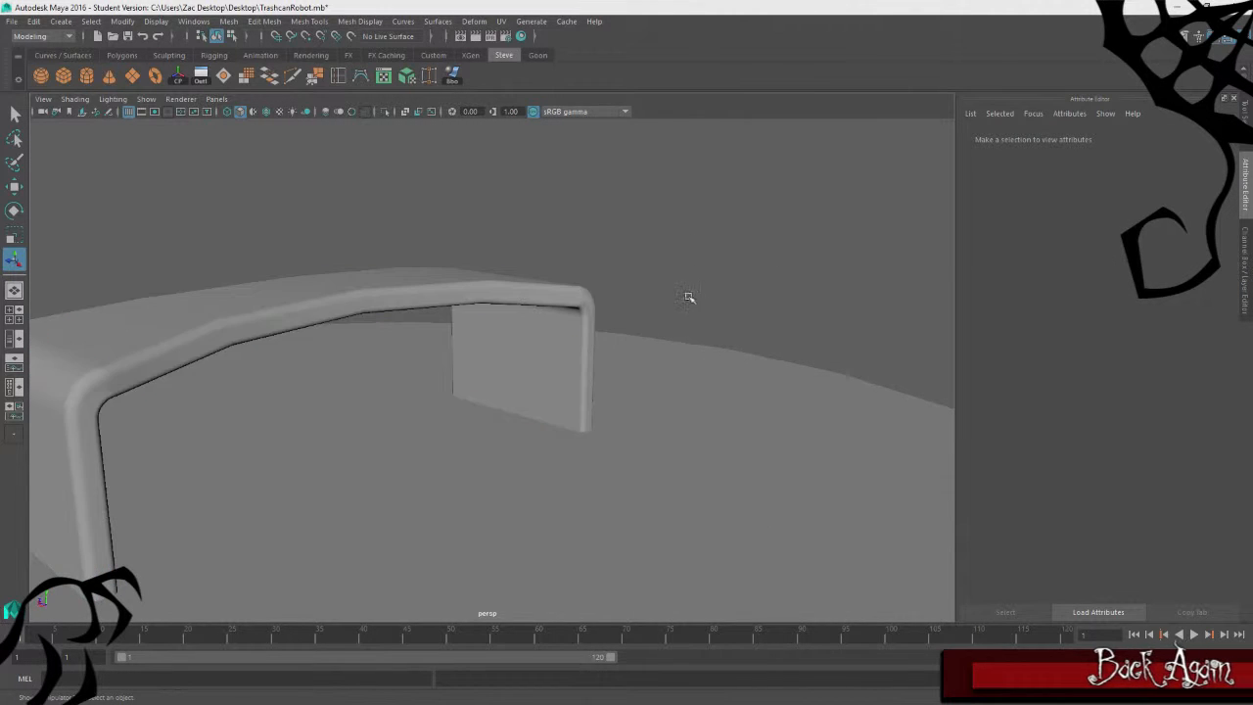
pyautogui.keyDown('alt'); pyautogui.moveTo(688, 299); pyautogui.dragTo(571, 358); pyautogui.keyUp('alt')
# Switch the handle back to edge editing and select the crosswise edge loops on either side of the grip's center
pyautogui.click(523, 333)
pyautogui.keyDown('alt'); pyautogui.moveTo(431, 337); pyautogui.dragTo(610, 218); pyautogui.keyUp('alt')
pyautogui.moveTo(610, 219); pyautogui.dragTo(612, 186, button='right')
pyautogui.click(525, 332)
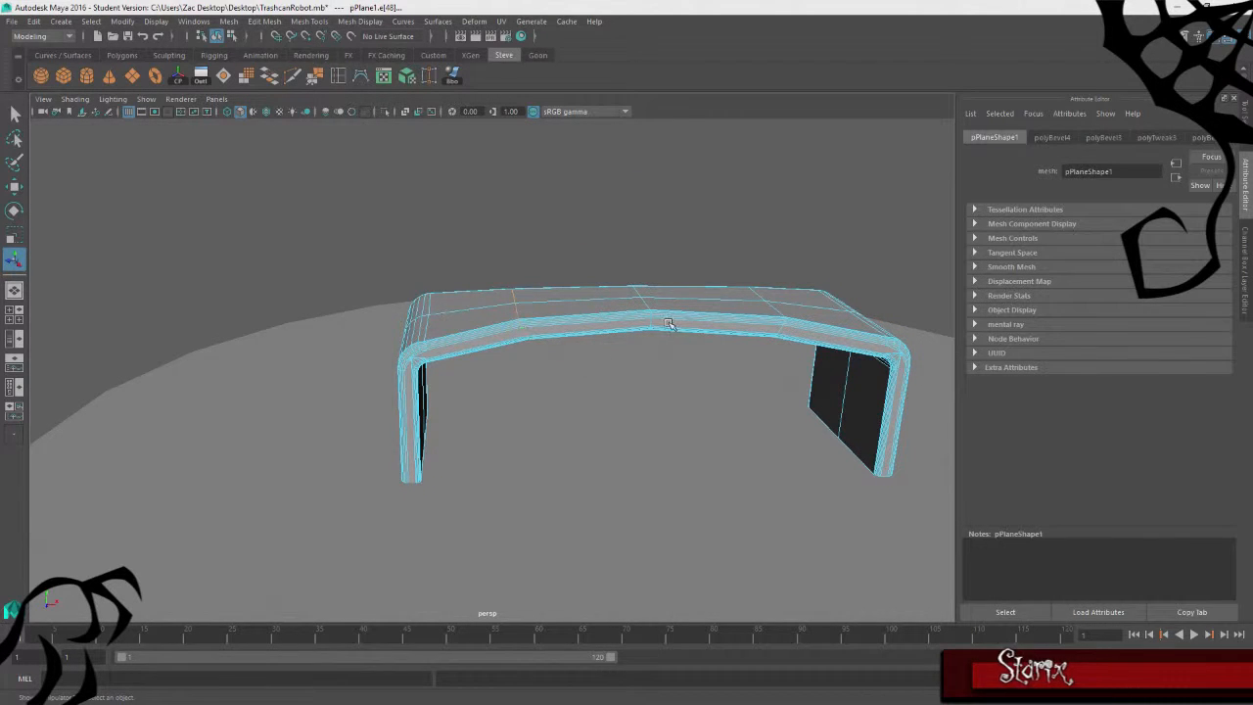